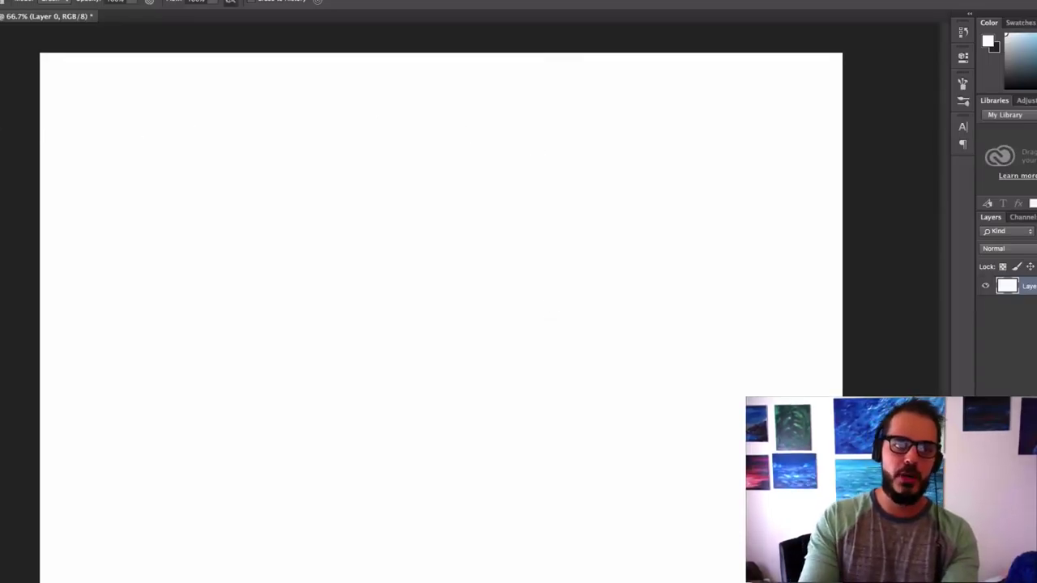
Set the foreground color to mid-gray 888888 and fill the whole white layer with it.
key("b")
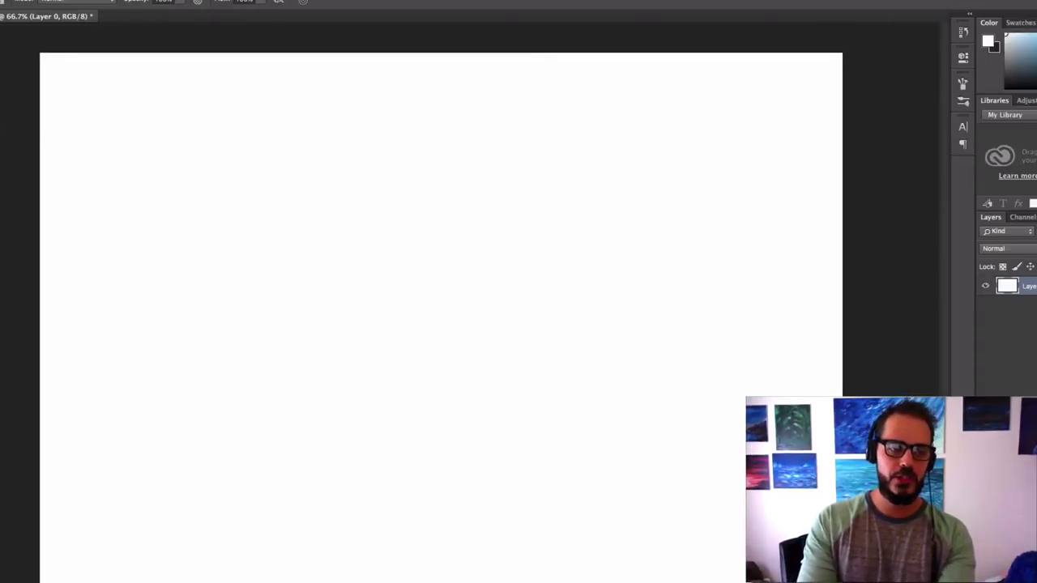
key("x")
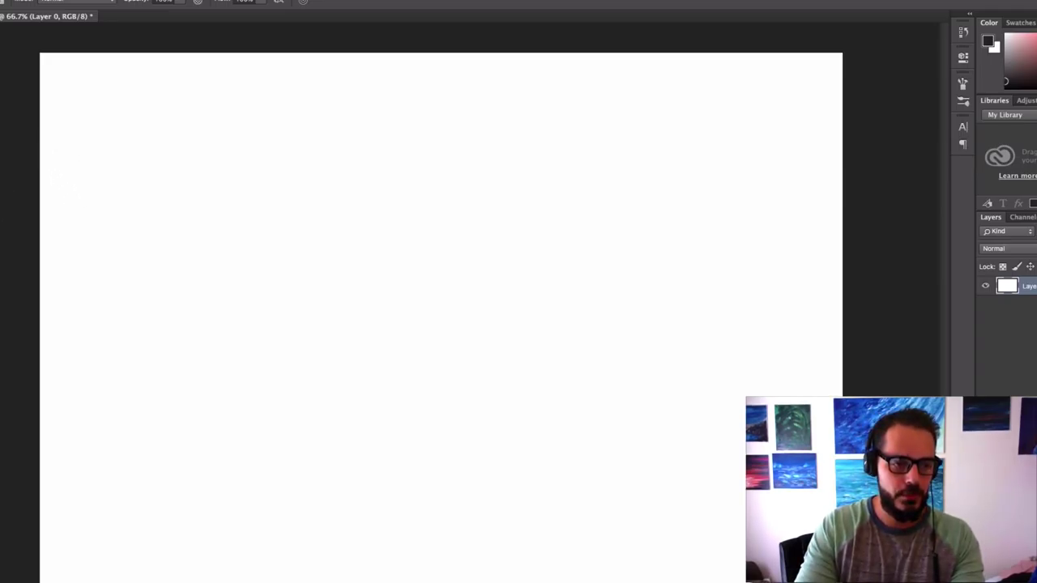
left_click(1, 381)
left_click_drag(676, 246, 697, 254)
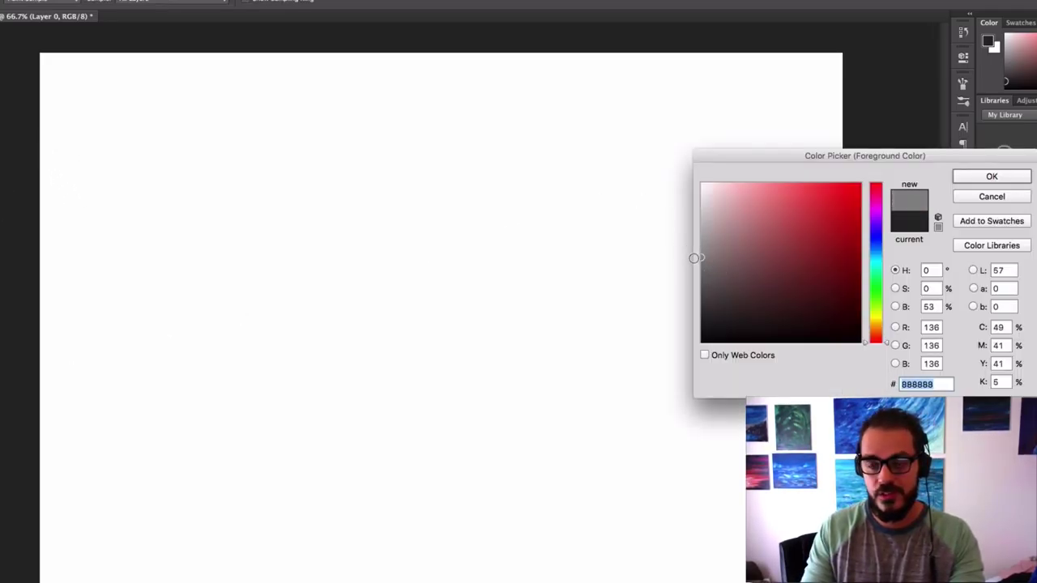
left_click(992, 176)
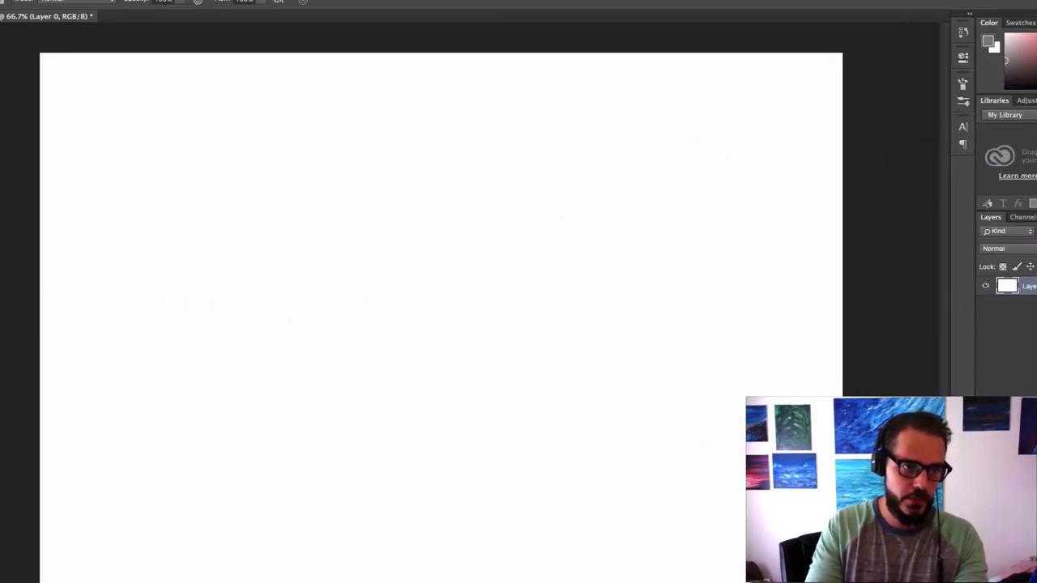
key("g")
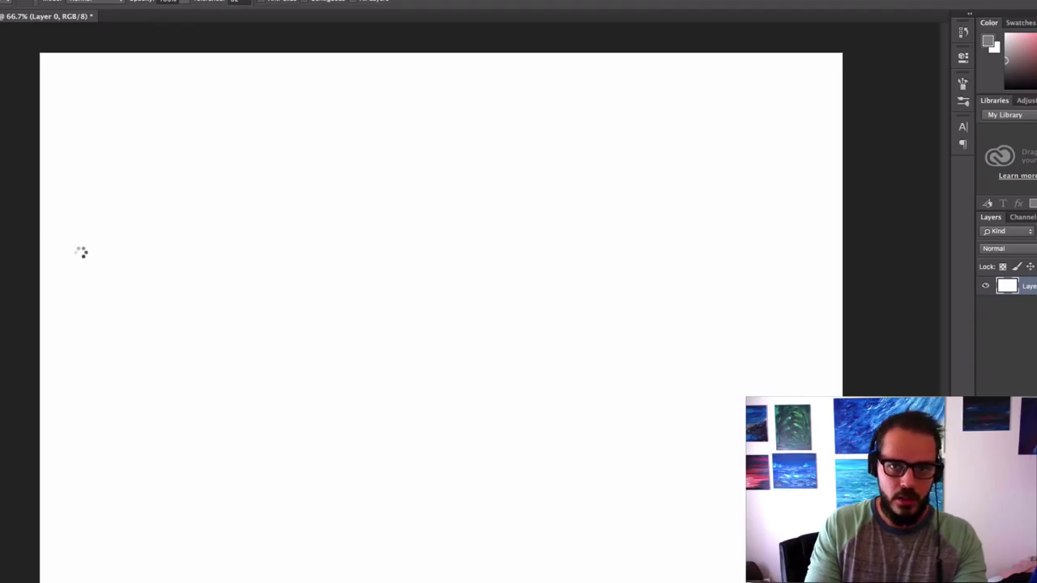
left_click(90, 239)
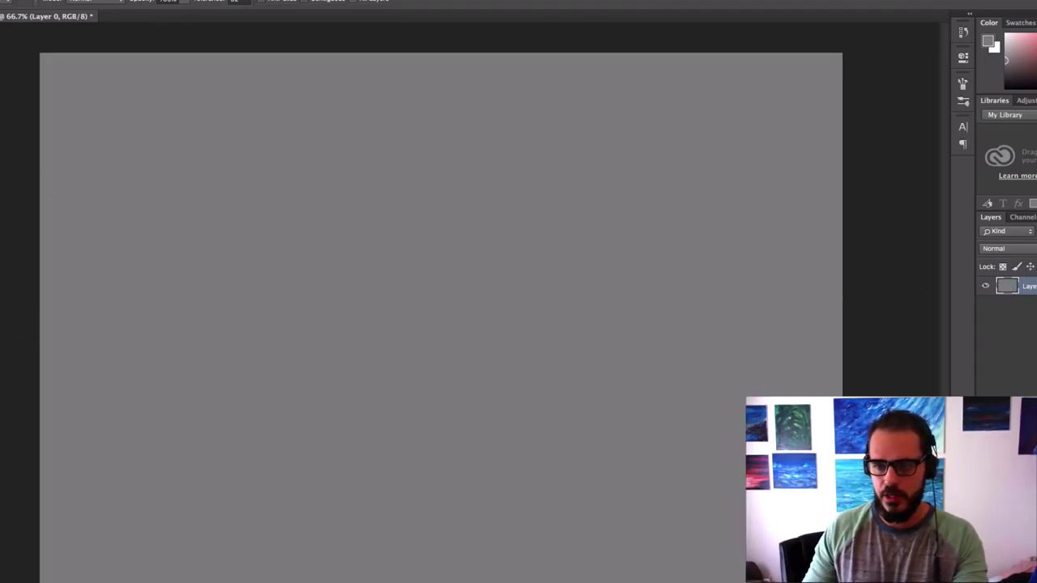
Add a new empty layer above the gray background and reset the brush colors to default black and white.
key("ctrl+shift+alt+n")
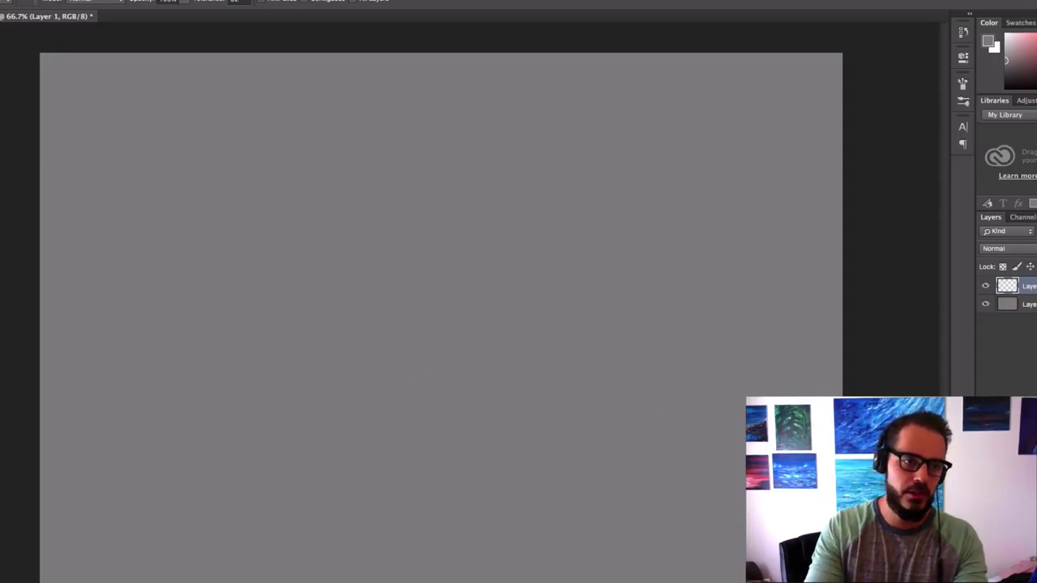
key("b")
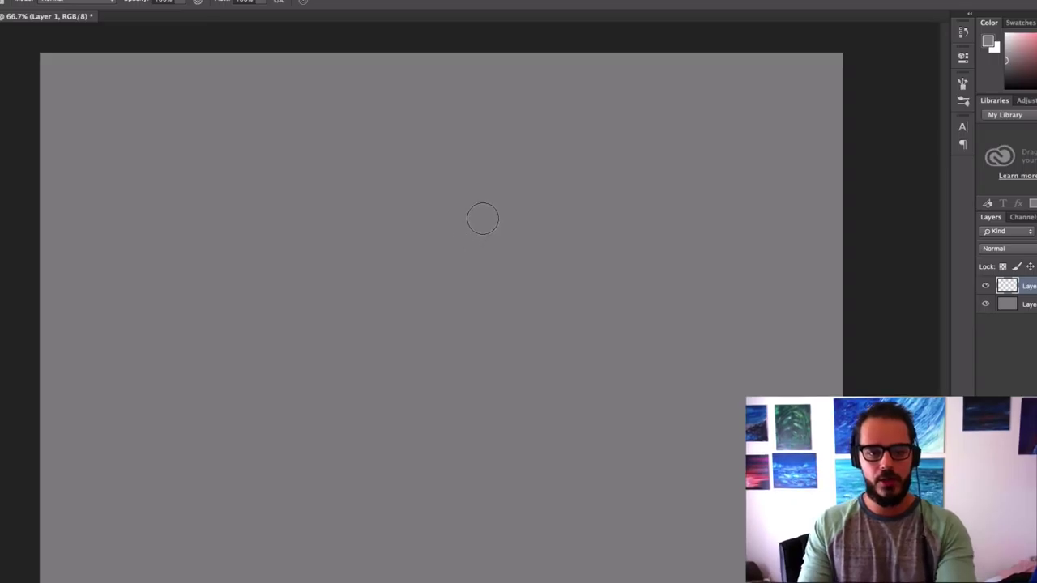
key("x")
key("d")
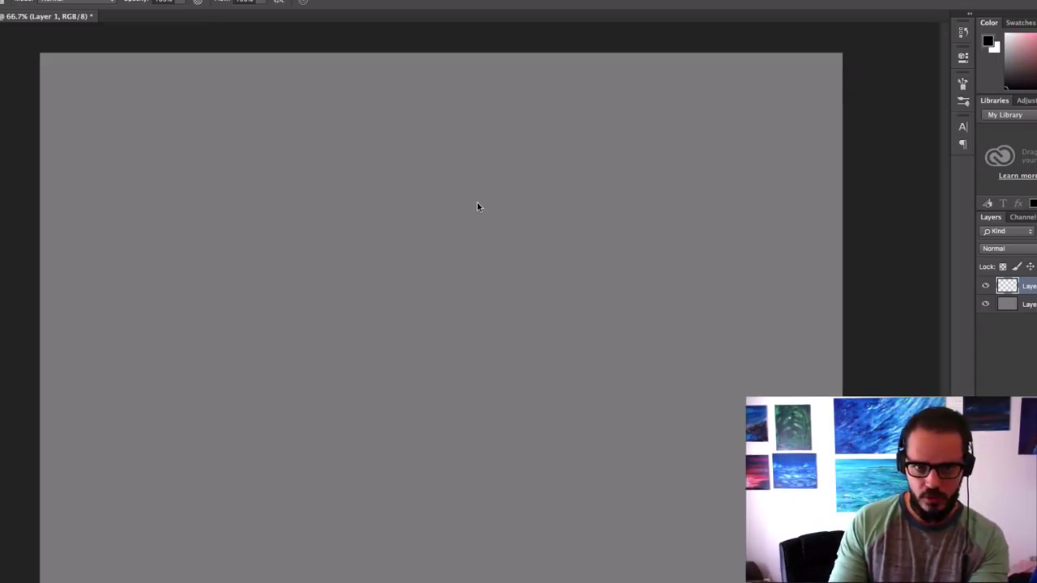
Pick the 9 px brush with 100% hardness from the presets, test a short stroke, and undo it.
right_click(458, 216)
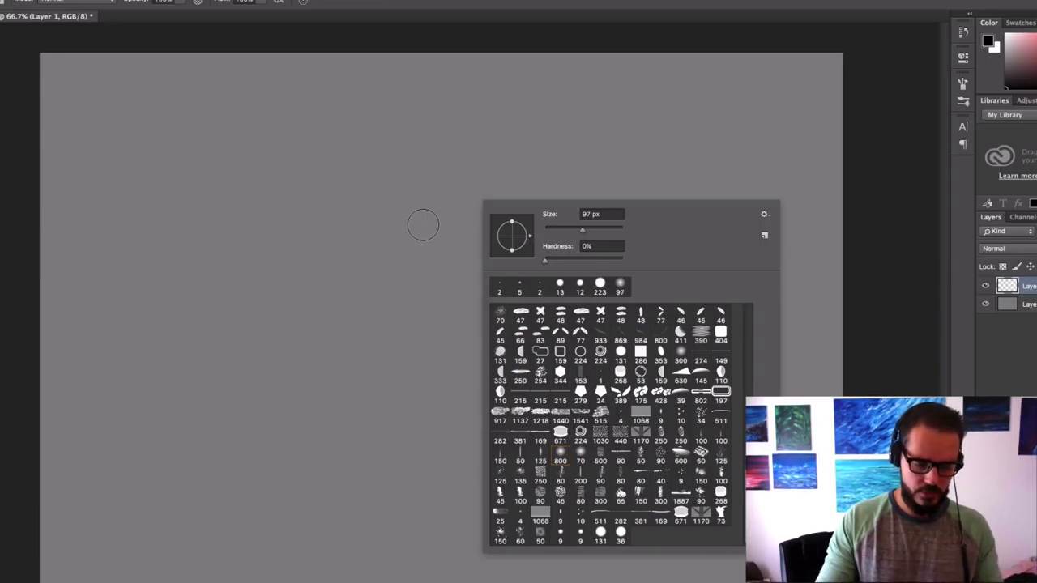
scroll(741, 357, "up", 5)
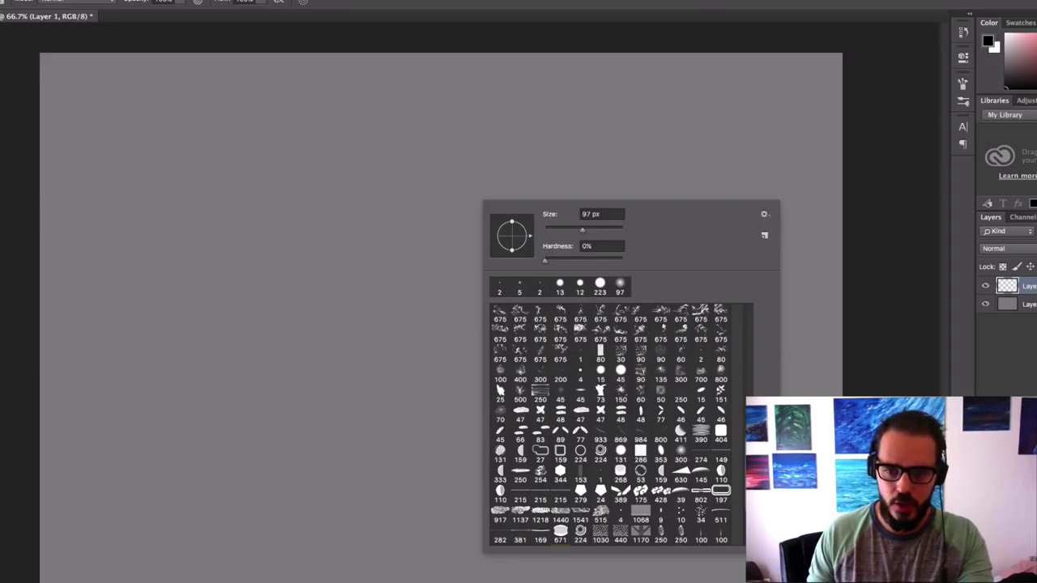
scroll(612, 425, "down", 1)
scroll(611, 425, "down", 5)
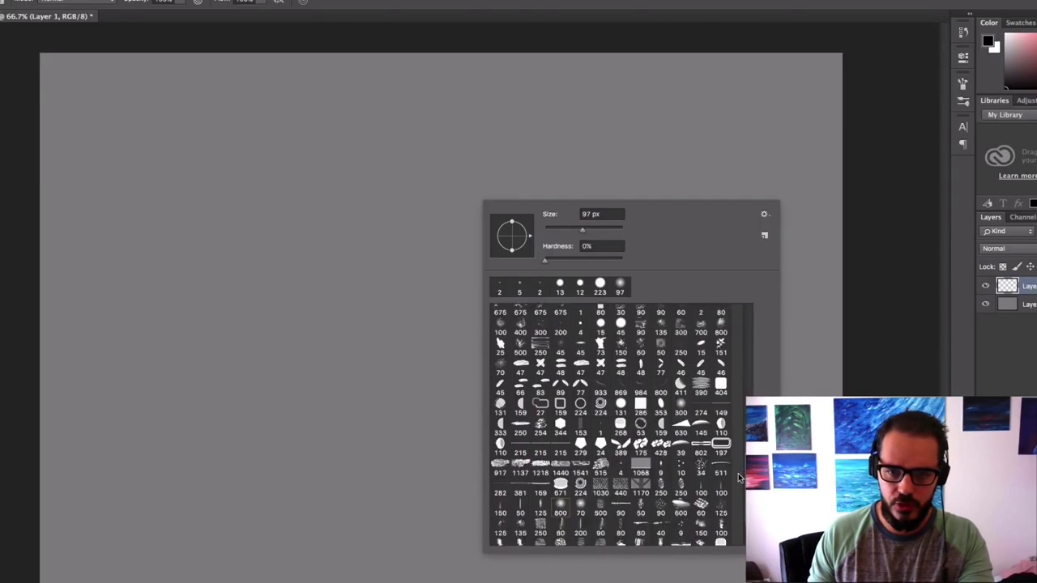
left_click(560, 534)
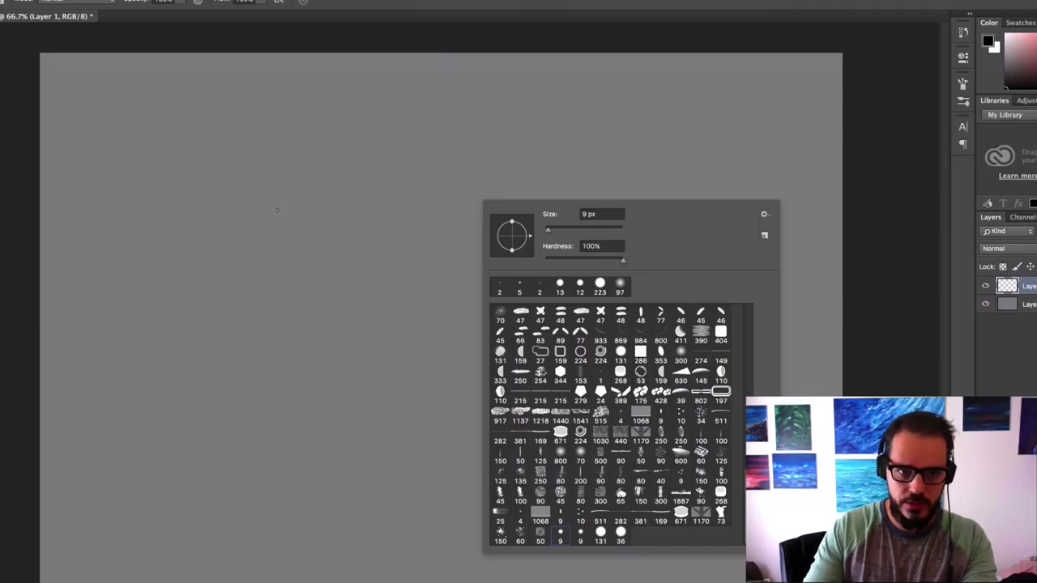
mouse_move(279, 217)
left_mouse_down()
mouse_move(346, 174)
mouse_move(254, 256)
left_mouse_up()
key("super+z")
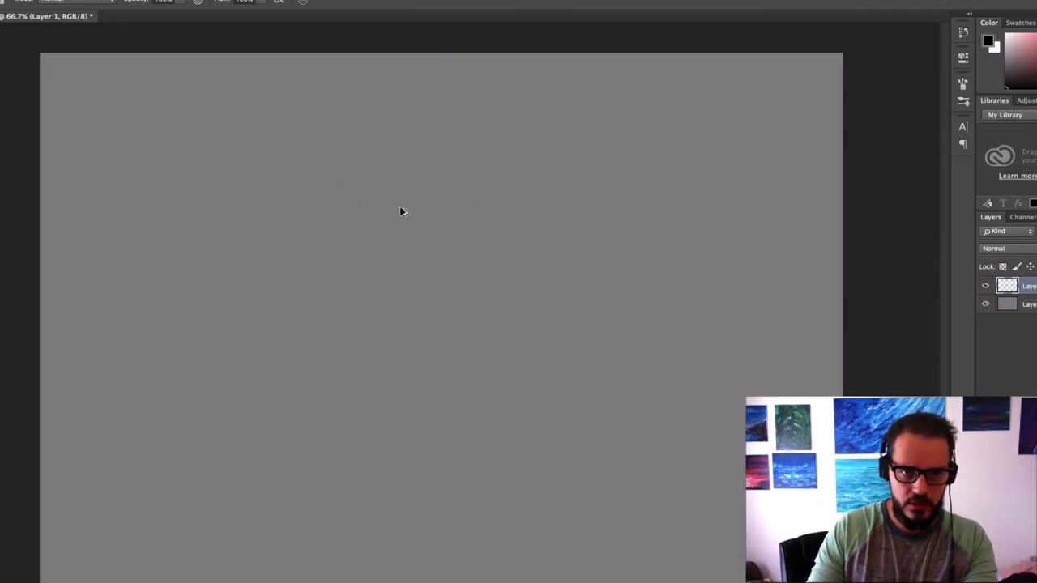
Try sketching a thin, slanted ellipse with the 9 px brush, then undo the strokes.
right_click(455, 256)
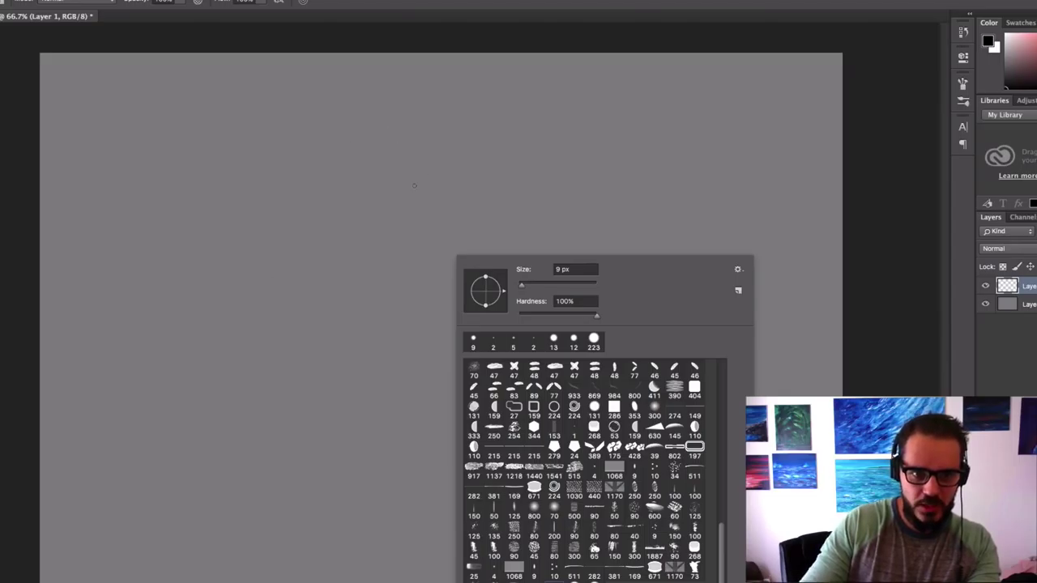
left_click_drag(249, 232, 377, 165)
mouse_move(304, 281)
left_mouse_down()
mouse_move(304, 205)
mouse_move(440, 154)
mouse_move(319, 266)
mouse_move(224, 282)
mouse_move(427, 166)
left_mouse_up()
key("ctrl+z")
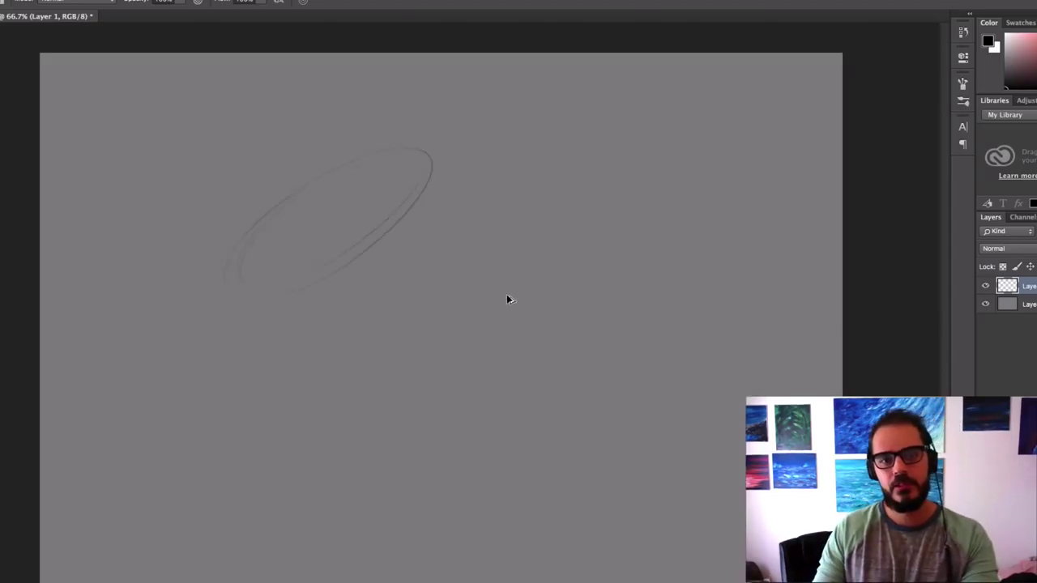
key("ctrl+alt+z")
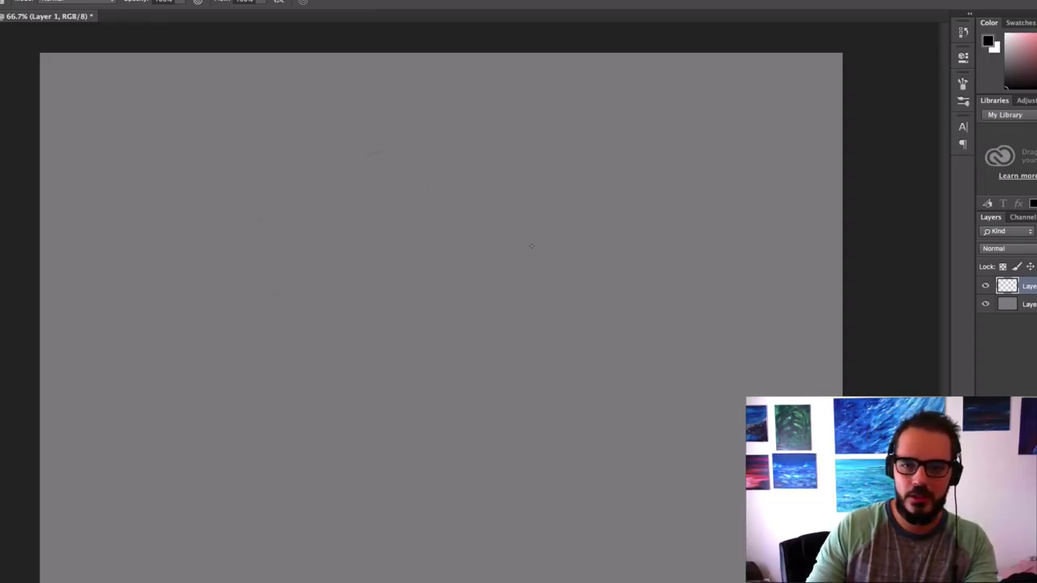
Switch to the 131 px round brush with 100% hardness, test a short stroke, and undo it.
right_click(448, 262)
left_click(591, 408)
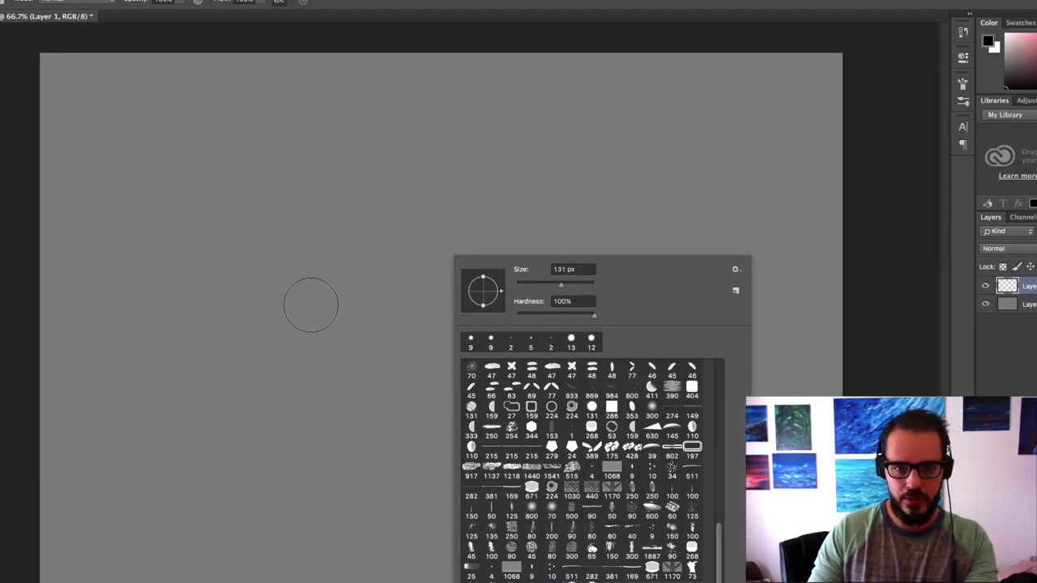
left_click_drag(310, 308, 363, 363)
key("ctrl+z")
Try the brush at 284 px with a black dot and a long diagonal stroke, then undo both.
right_click(495, 287)
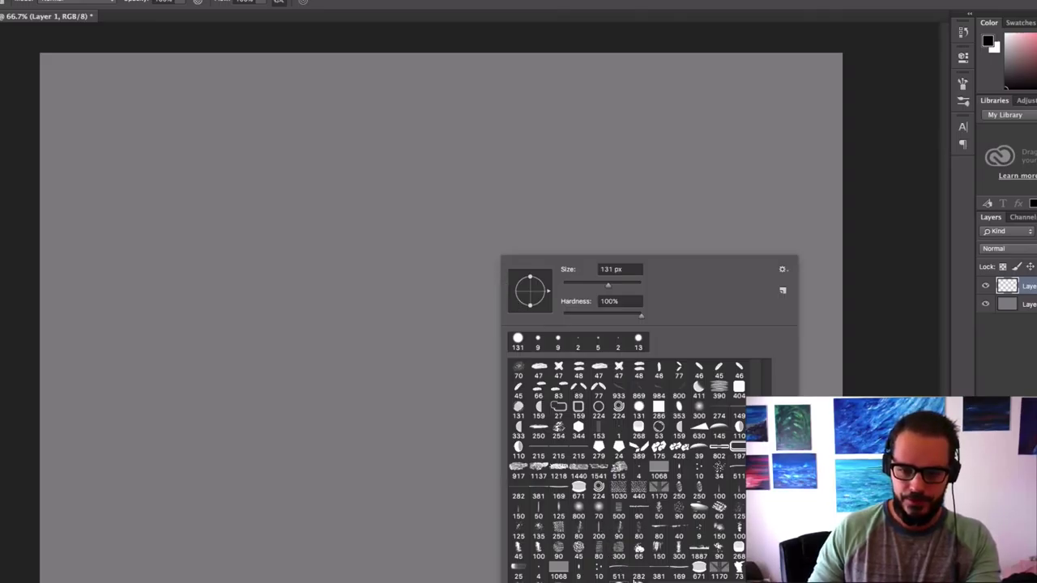
left_click_drag(610, 288, 625, 288)
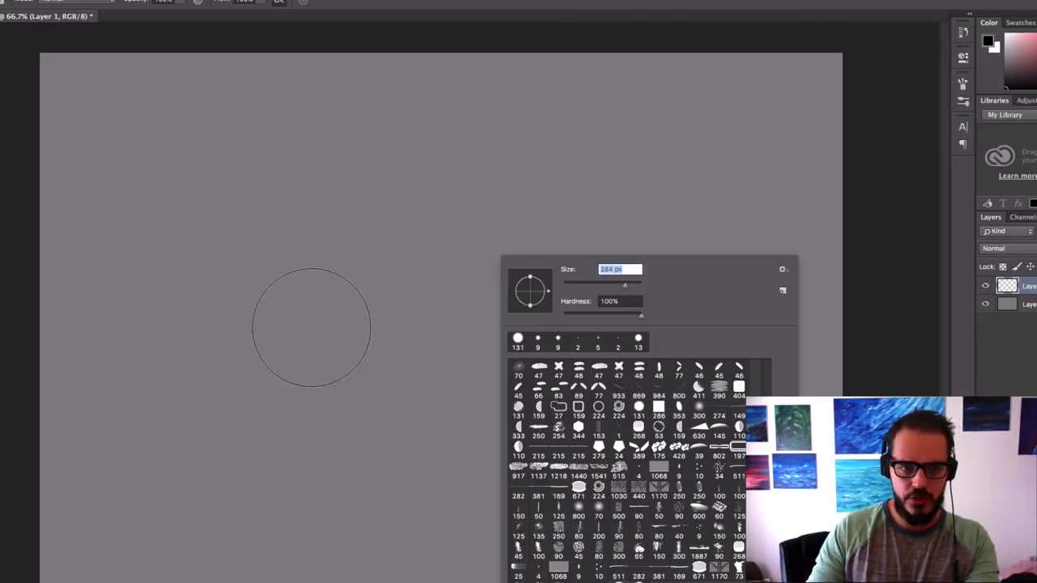
left_click(351, 260)
mouse_move(405, 400)
left_mouse_down()
mouse_move(518, 313)
mouse_move(602, 134)
mouse_move(628, 121)
left_mouse_up()
key("ctrl+z")
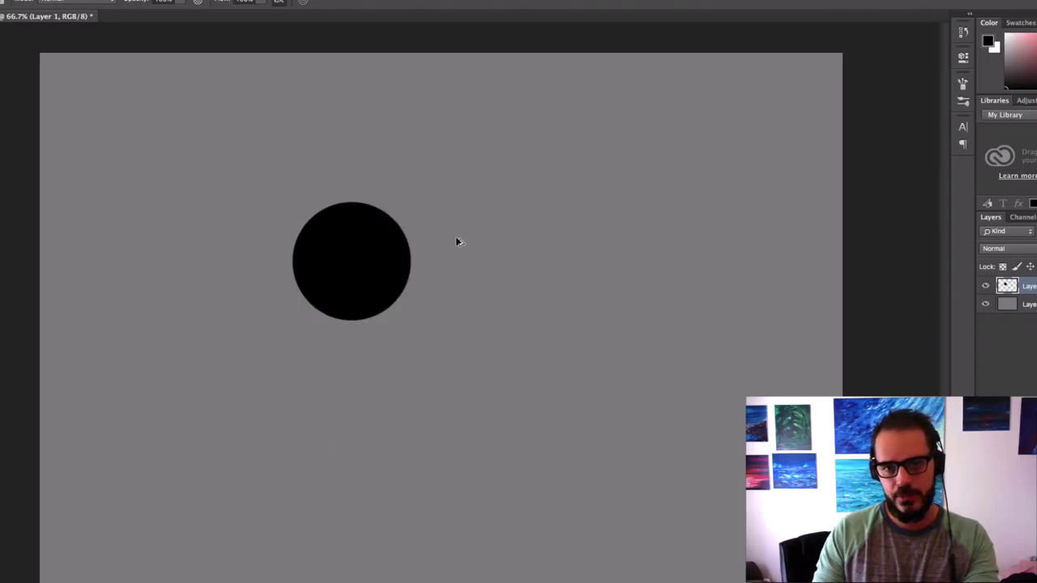
key("ctrl+alt+z")
Resize the brush and block in the chair's curved seat edge with a short front support in solid black.
mouse_move(414, 294)
left_mouse_down()
mouse_move(401, 297)
mouse_move(419, 271)
left_mouse_up()
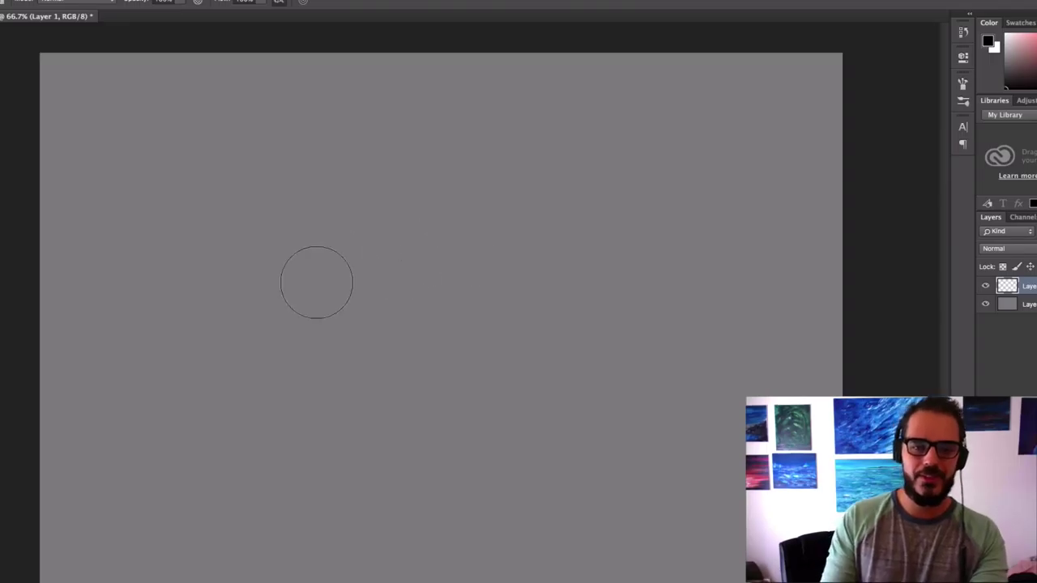
left_click(293, 344)
left_click_drag(303, 378, 311, 413)
mouse_move(365, 319)
left_mouse_down()
mouse_move(300, 329)
mouse_move(410, 287)
mouse_move(344, 313)
left_mouse_up()
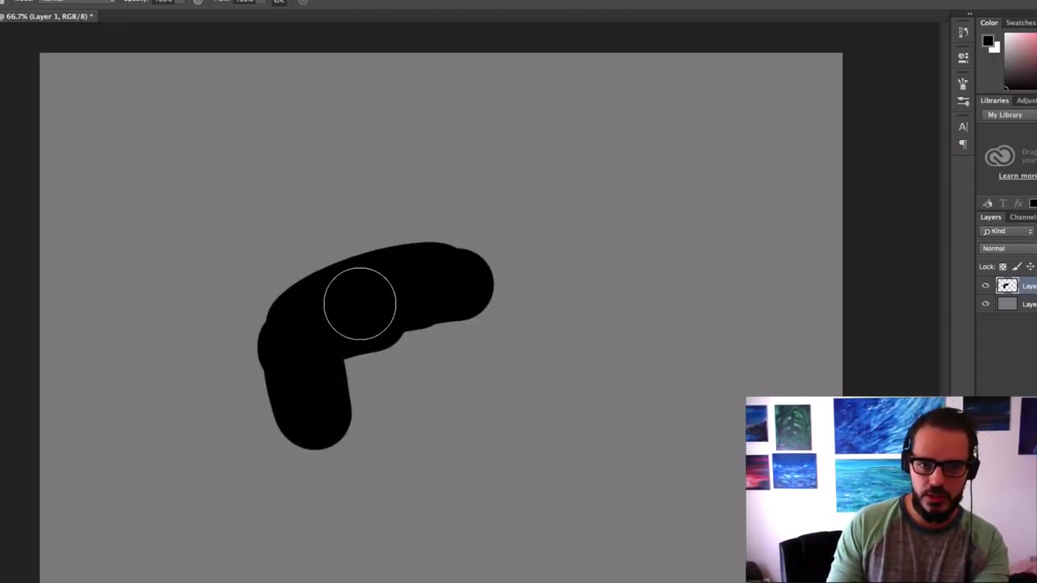
Paint the tall backrest and rear support in black, and fill in the seat to form a solid chair mass.
mouse_move(474, 259)
left_mouse_down()
mouse_move(470, 215)
mouse_move(501, 140)
mouse_move(542, 115)
mouse_move(567, 139)
mouse_move(577, 198)
mouse_move(530, 199)
mouse_move(537, 234)
mouse_move(567, 219)
mouse_move(555, 396)
left_mouse_up()
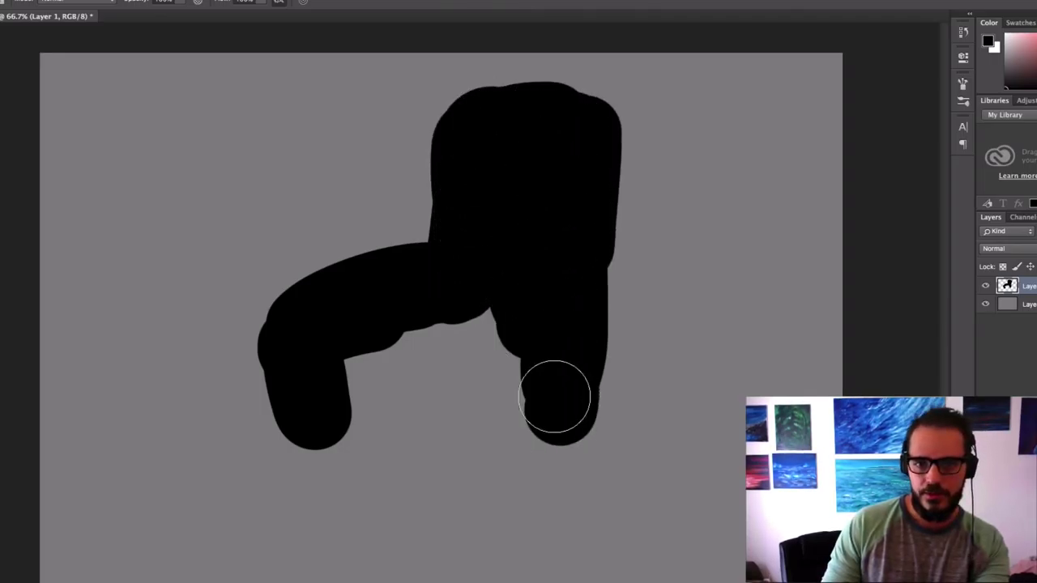
mouse_move(428, 335)
left_mouse_down()
mouse_move(492, 312)
mouse_move(509, 324)
mouse_move(492, 336)
mouse_move(486, 278)
left_mouse_up()
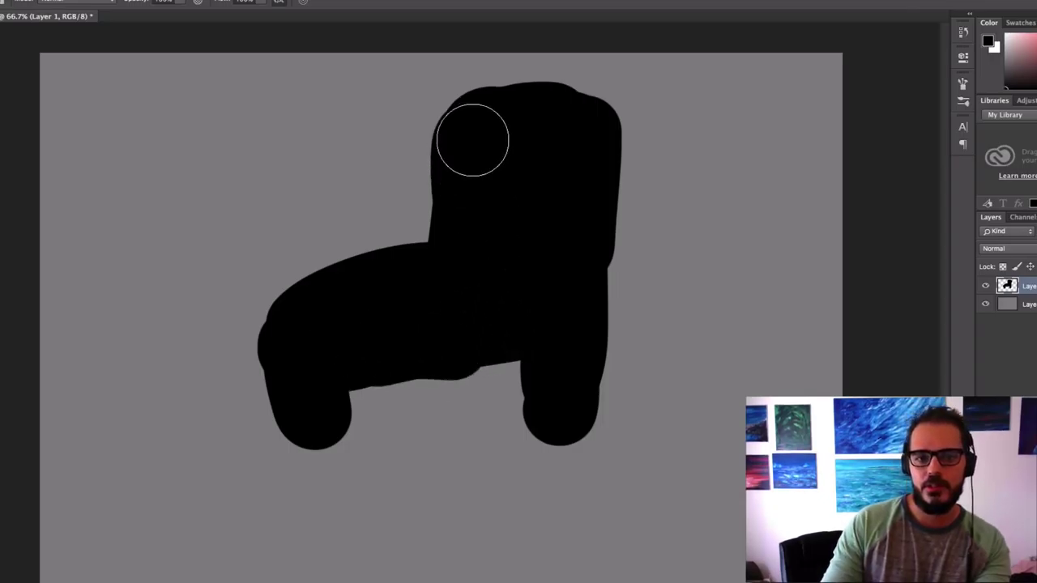
mouse_move(465, 143)
left_mouse_down()
mouse_move(456, 167)
mouse_move(465, 268)
left_mouse_up()
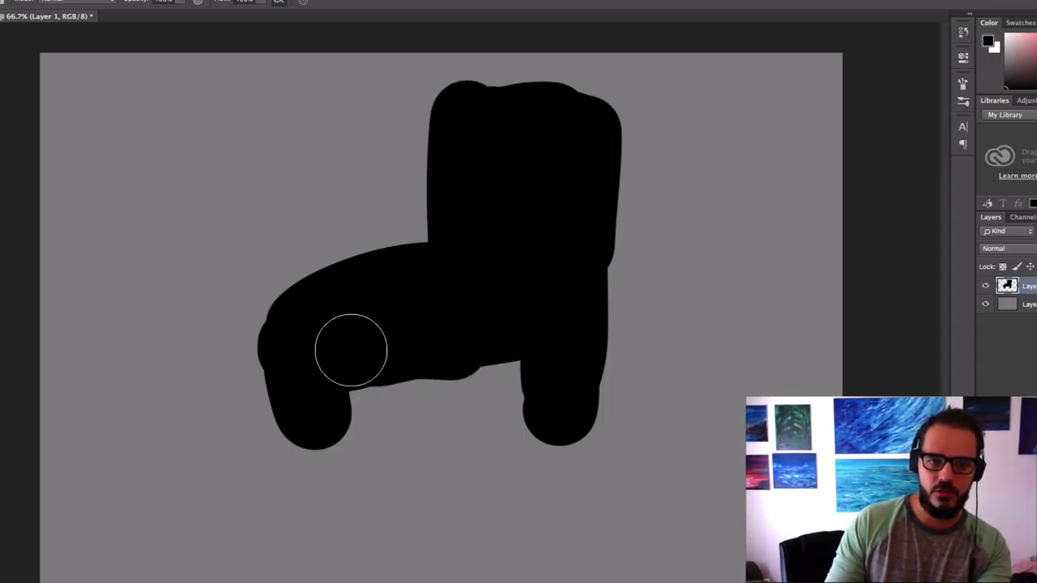
mouse_move(351, 350)
left_mouse_down()
mouse_move(436, 412)
mouse_move(491, 372)
left_mouse_up()
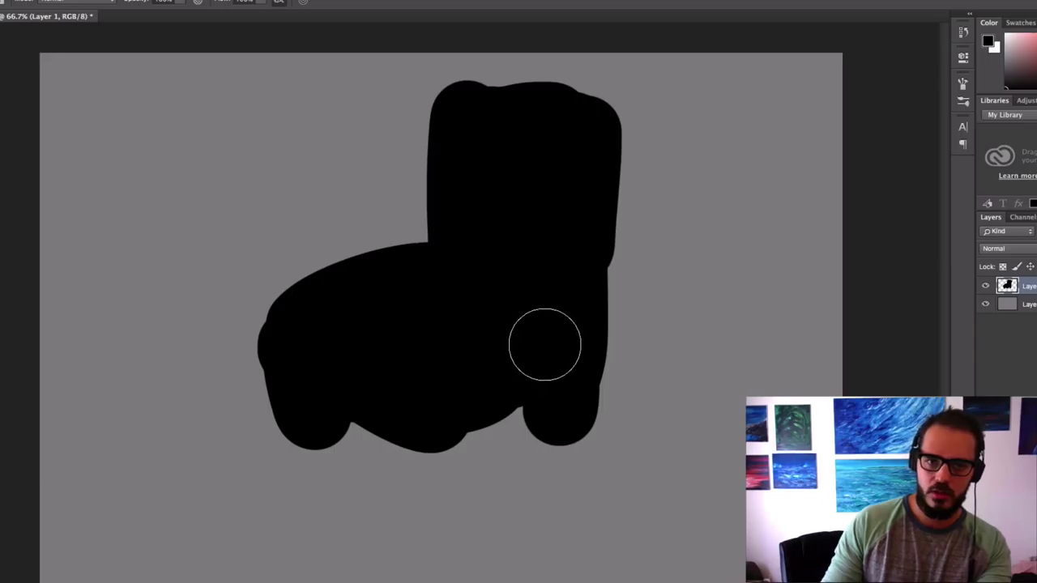
left_click_drag(558, 364, 529, 370)
Paint three long black legs below the seat with a smaller brush to complete the chair silhouette.
left_click_drag(571, 329, 585, 555)
left_click_drag(434, 418, 426, 518)
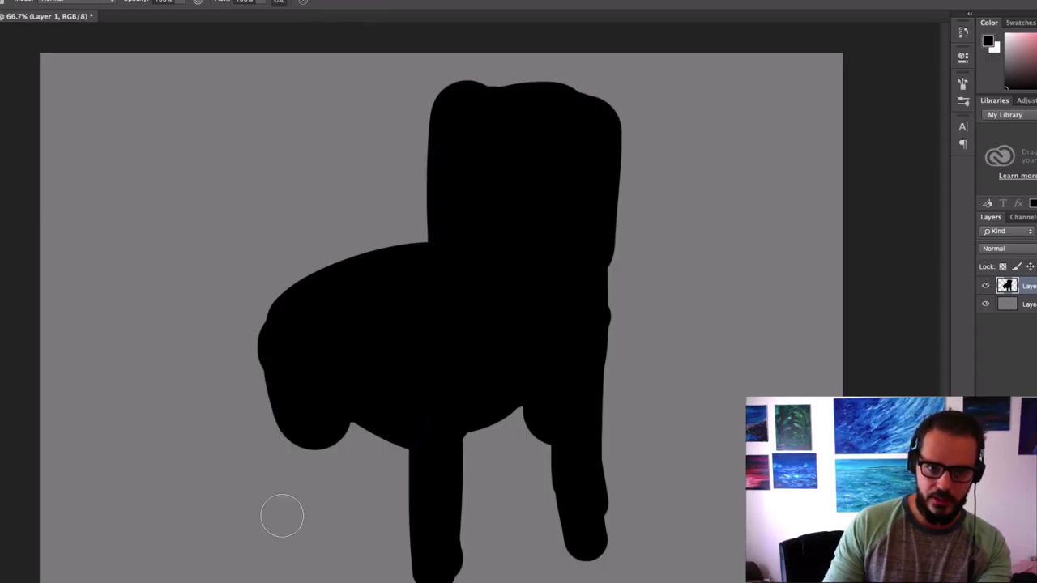
mouse_move(282, 515)
left_mouse_down()
mouse_move(248, 459)
mouse_move(261, 534)
left_mouse_up()
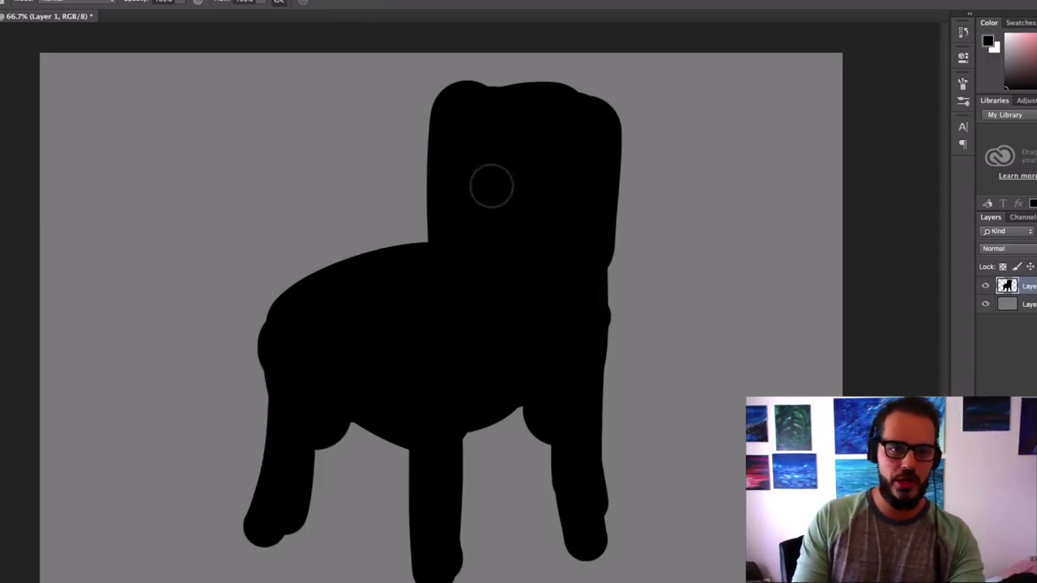
Draw a closed Pen tool path with a gently curved inner edge along the right side of the chair's backrest and leg.
key("l")
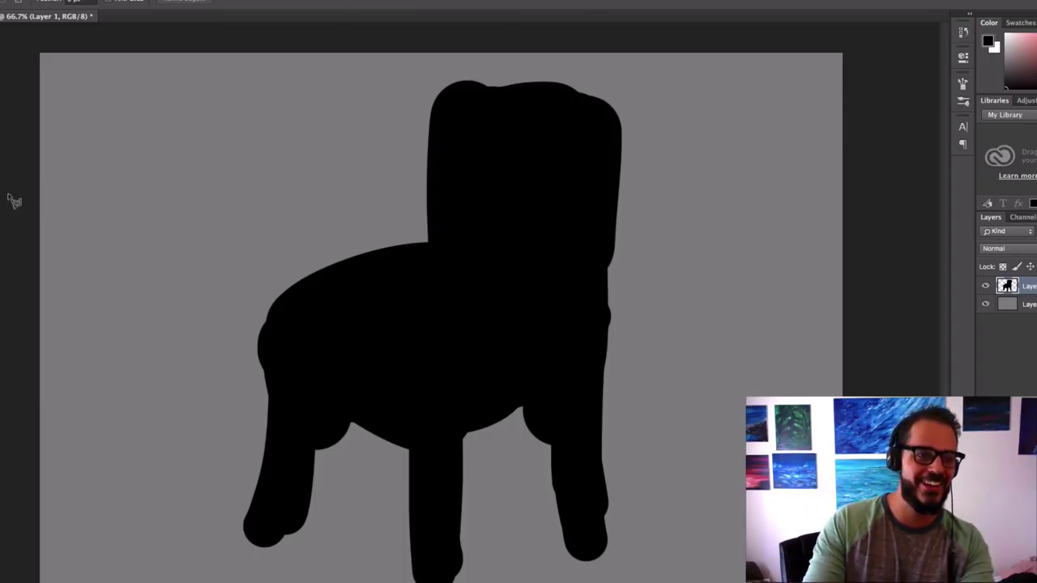
key("p")
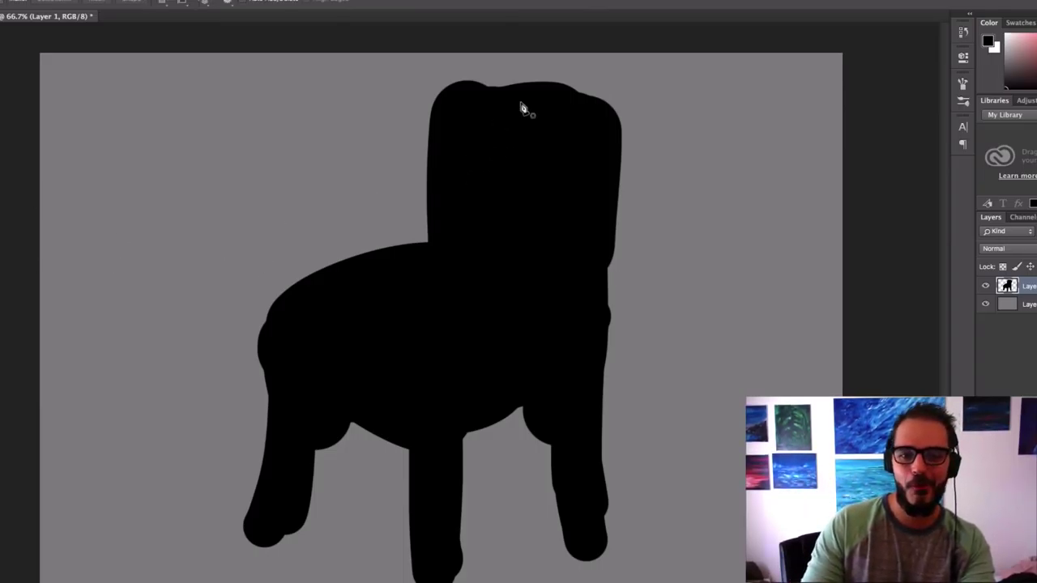
left_click(609, 80)
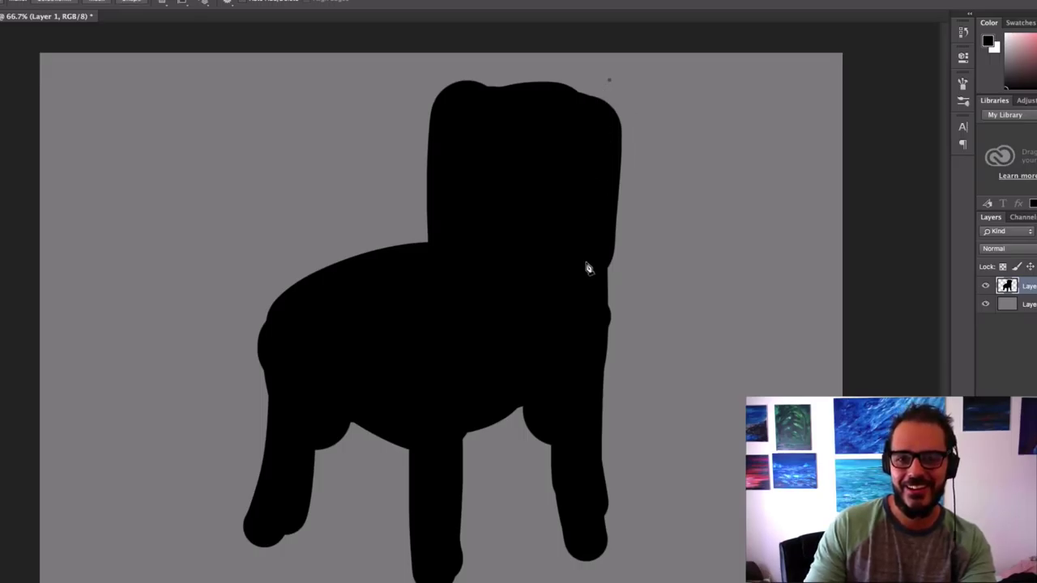
left_click_drag(611, 565, 599, 581)
key("super+z")
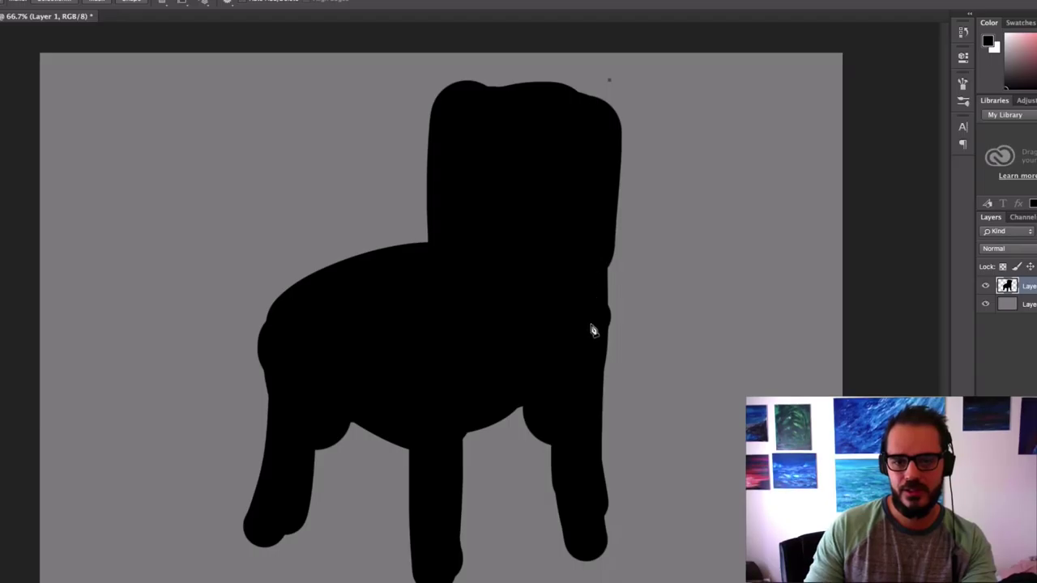
left_click_drag(593, 311, 596, 389)
left_click_drag(614, 556, 626, 582)
left_click(694, 170)
left_click(612, 85)
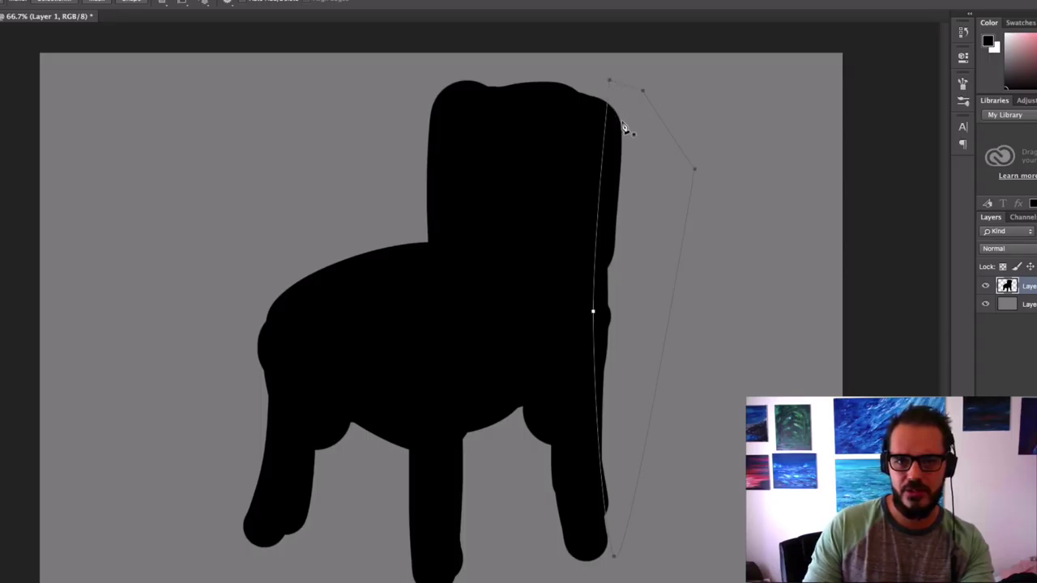
Try a Brush stroke with simulated pressure along the backrest path, and undo it.
right_click(624, 121)
left_click(683, 210)
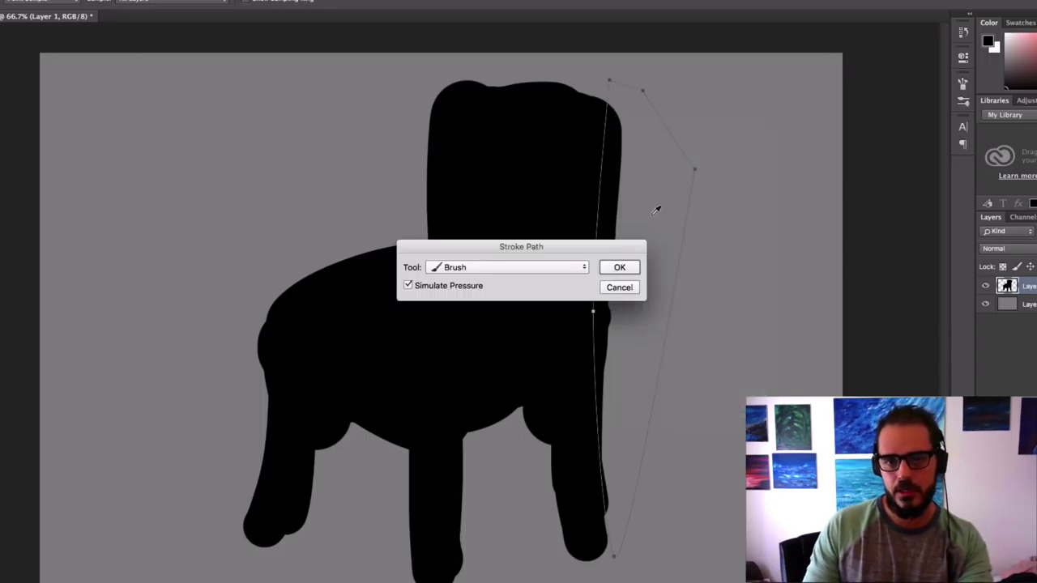
left_click(615, 267)
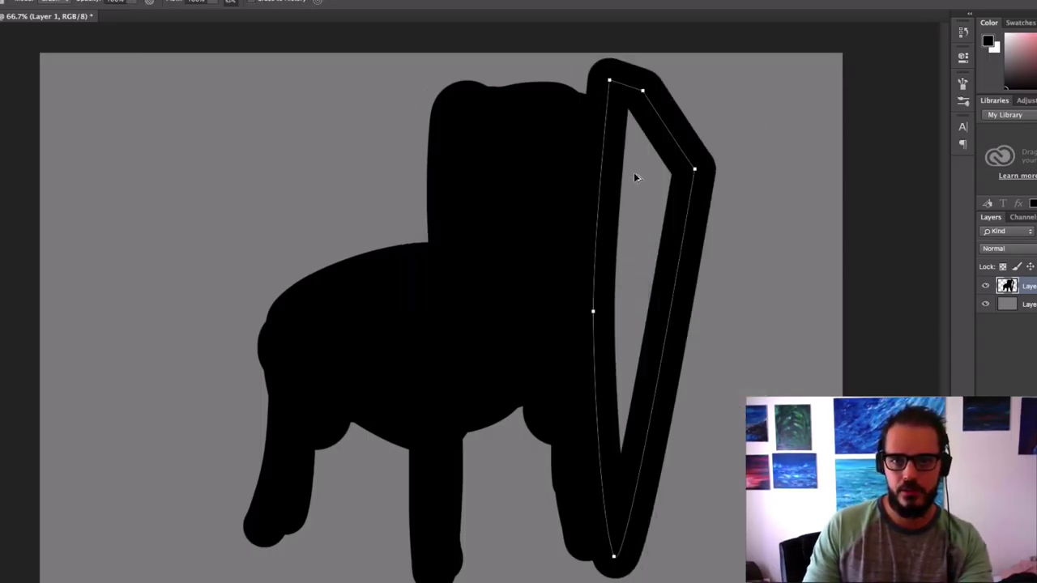
key("ctrl+z")
right_click(637, 150)
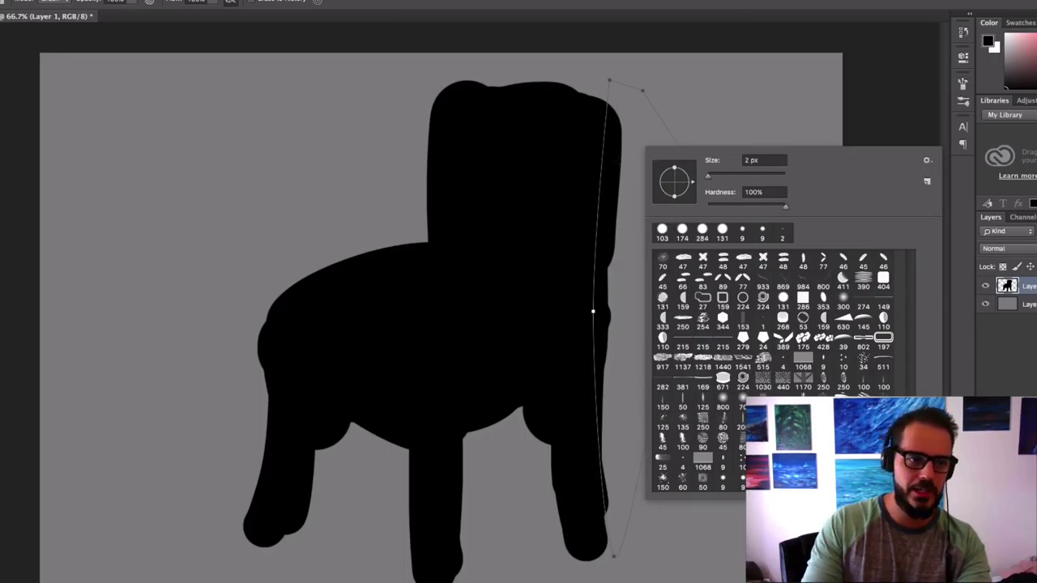
Convert the path to a selection, erase the black inside it along the chair's right side, and deselect.
key("p")
right_click(630, 149)
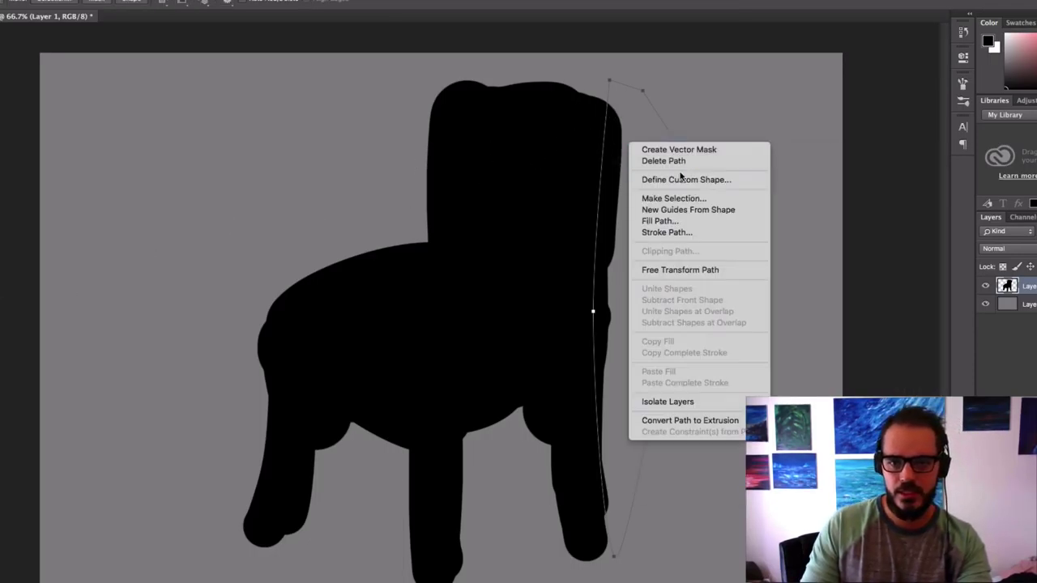
left_click(698, 199)
left_click(593, 216)
key("e")
mouse_move(584, 193)
left_mouse_down()
mouse_move(664, 185)
mouse_move(620, 193)
left_mouse_up()
mouse_move(647, 120)
left_mouse_down()
mouse_move(634, 298)
mouse_move(633, 246)
mouse_move(648, 518)
left_mouse_up()
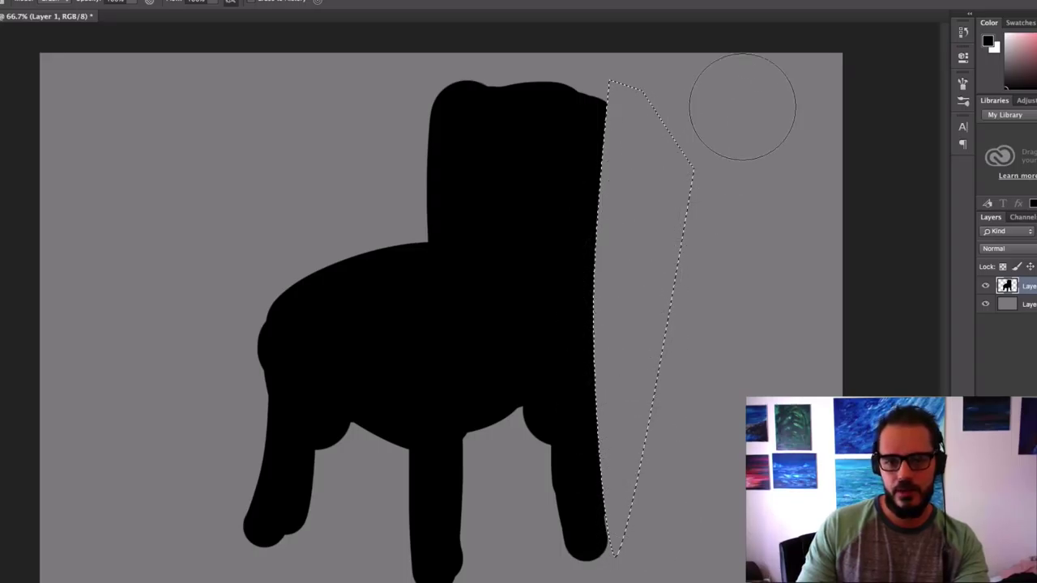
key("ctrl+d")
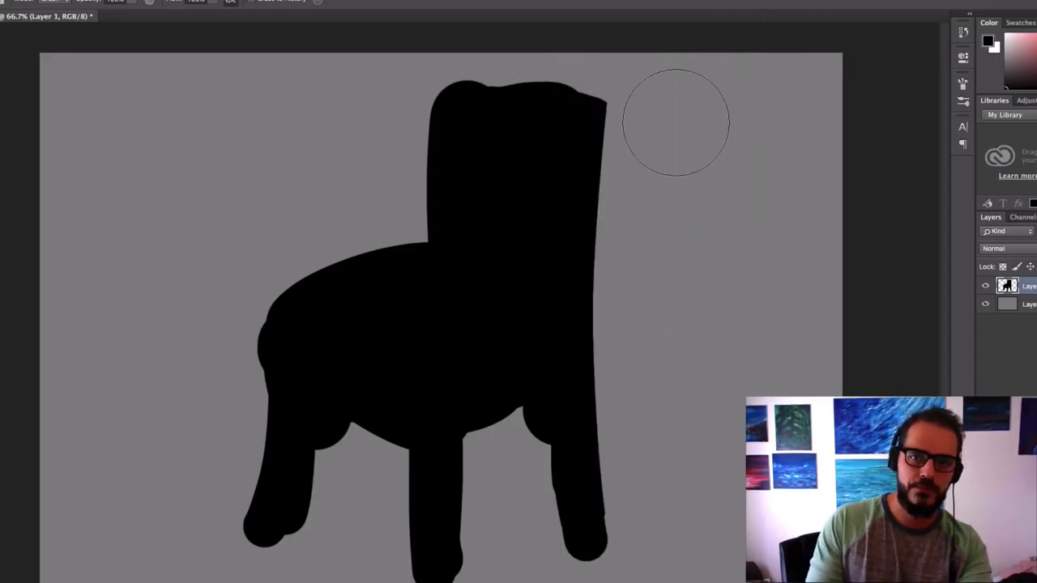
Erase the backrest's top into a clean slope with cut corners, and carve the right leg's inner side into a thin curve.
left_click_drag(664, 128, 621, 130)
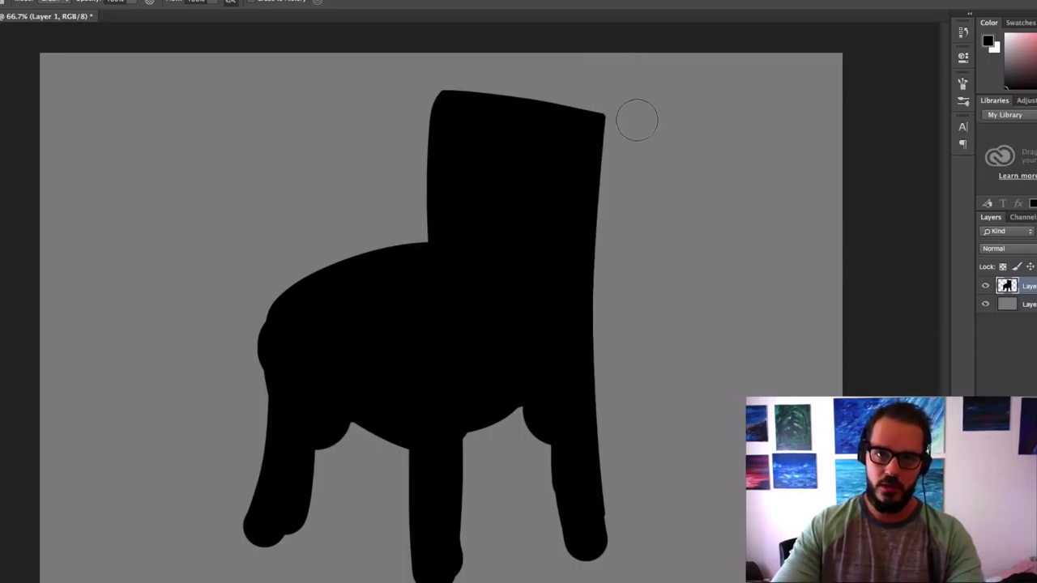
left_click_drag(589, 73, 630, 132)
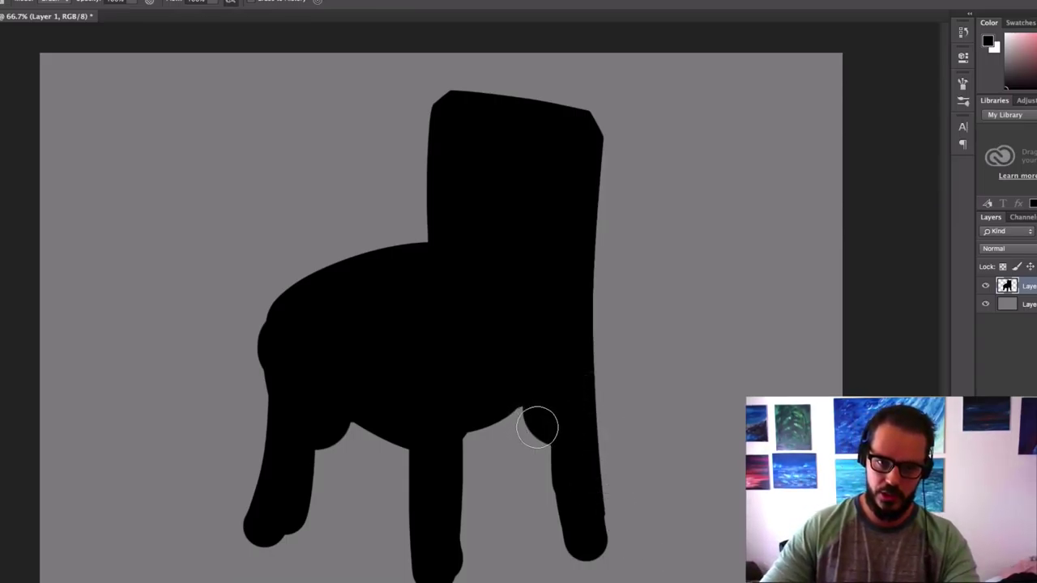
mouse_move(529, 424)
left_mouse_down()
mouse_move(541, 505)
mouse_move(537, 426)
mouse_move(539, 497)
mouse_move(543, 430)
mouse_move(539, 460)
left_mouse_up()
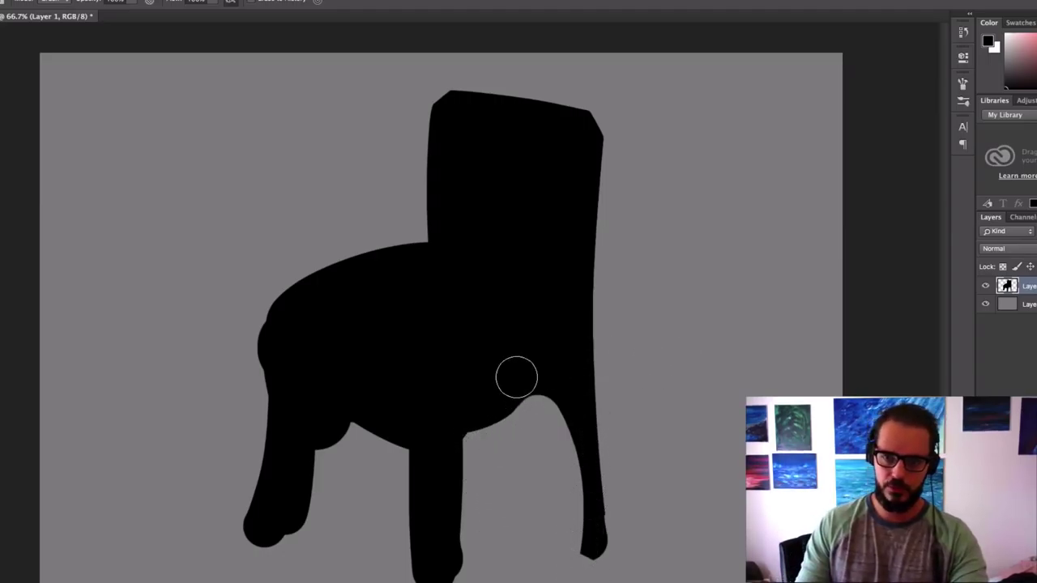
Scale the chair down with Free Transform and move it up to leave room below the legs.
key("v")
left_click_drag(472, 379, 475, 355)
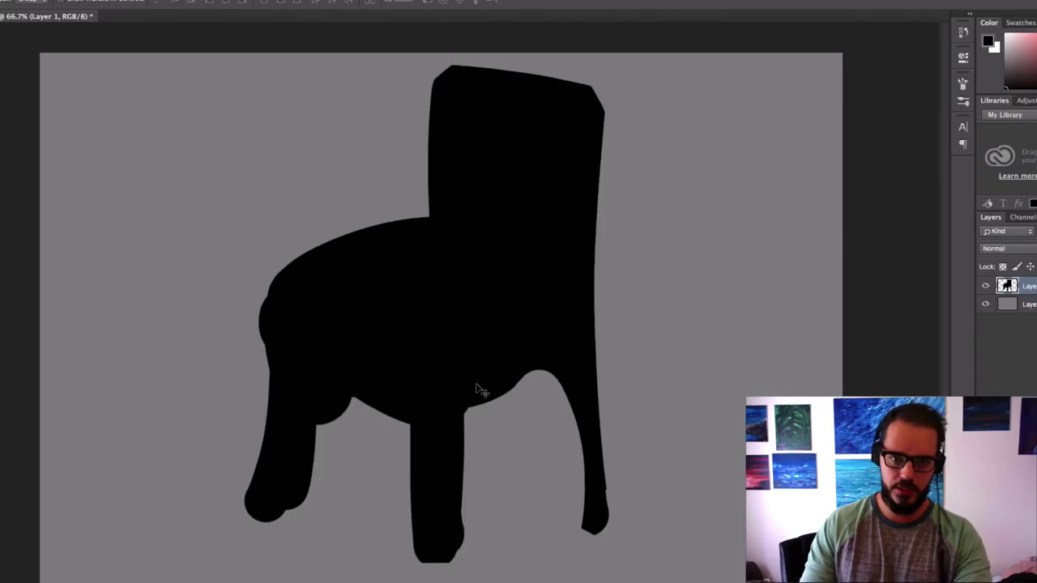
key("ctrl+t")
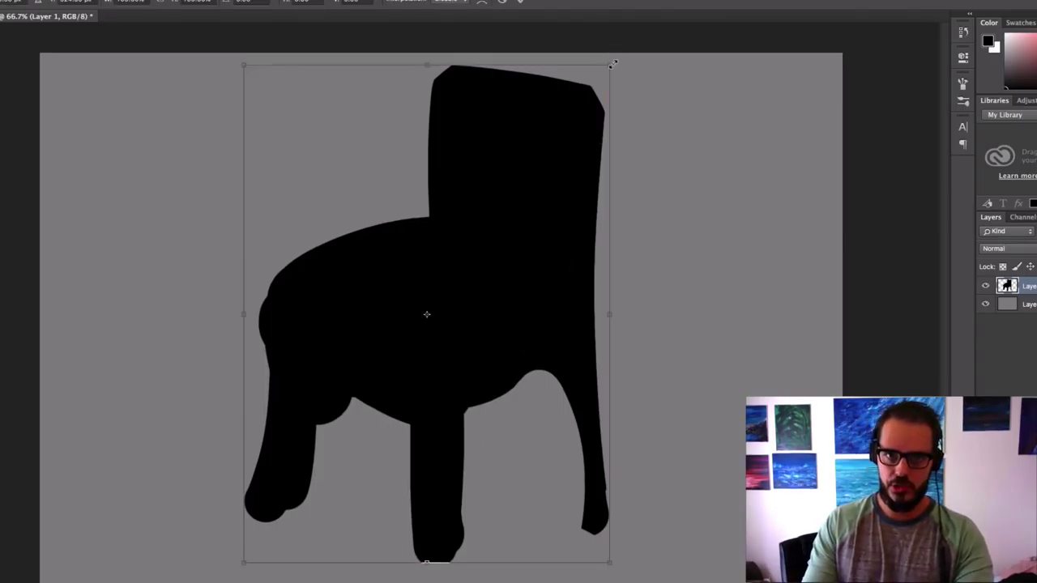
left_click_drag(614, 63, 562, 123)
left_click_drag(484, 261, 503, 220)
key("Return")
Extend the middle front leg downward in black, and erase both of its sides into a slim, curved shape.
key("b")
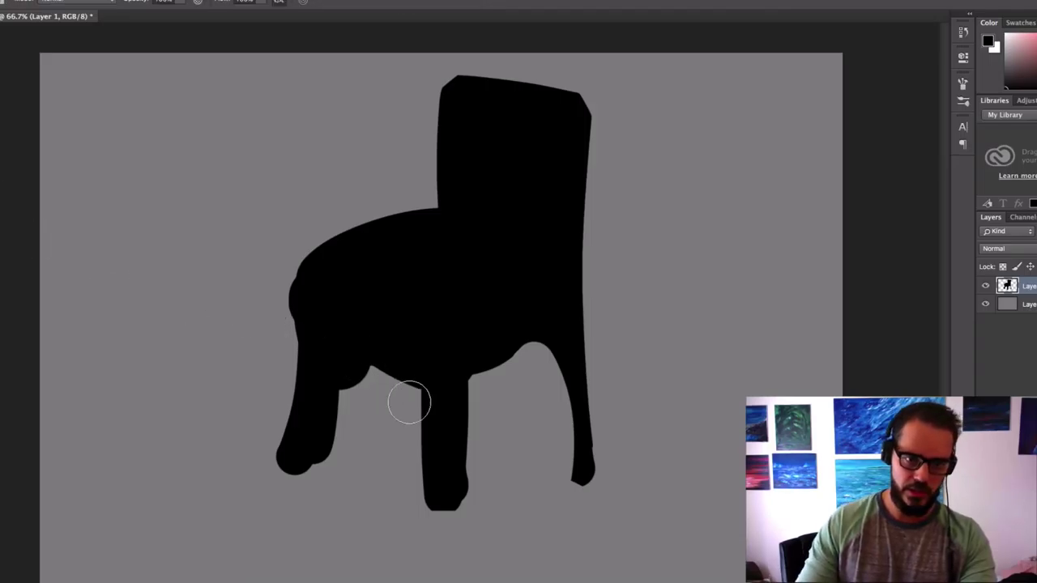
left_click_drag(446, 478, 447, 559)
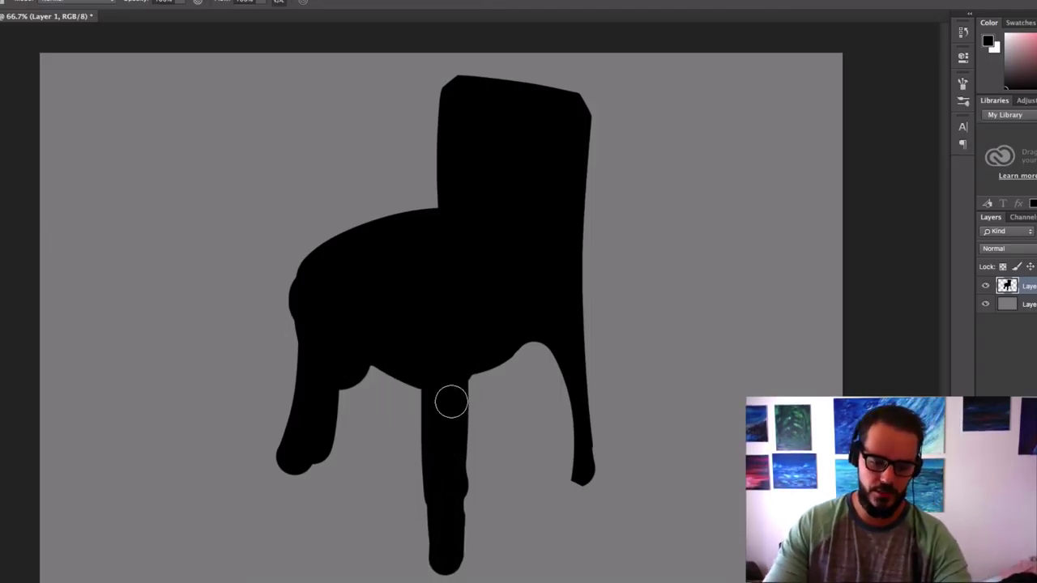
key("e")
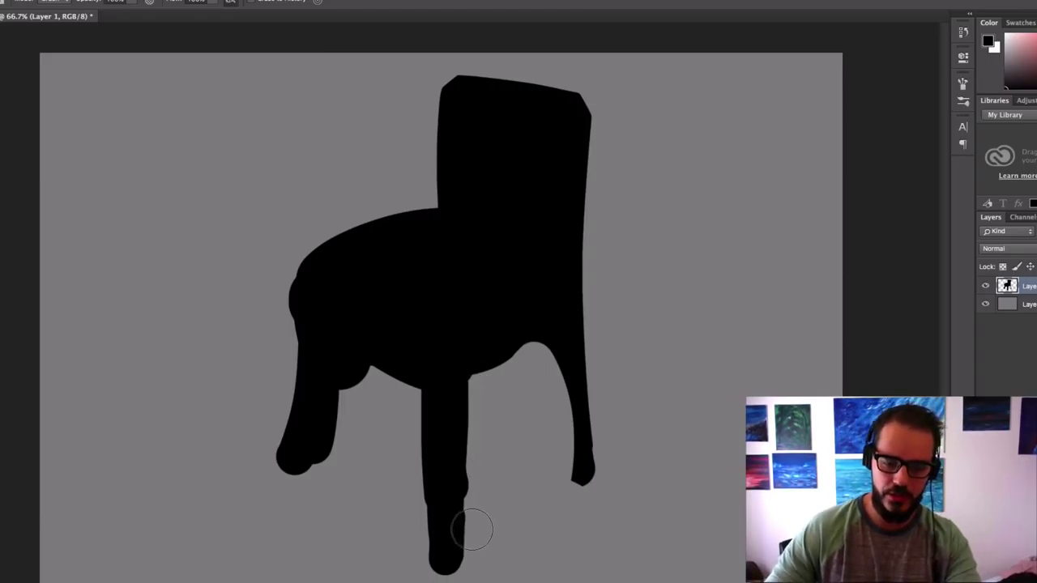
mouse_move(468, 537)
left_mouse_down()
mouse_move(456, 548)
mouse_move(482, 519)
mouse_move(483, 489)
mouse_move(493, 556)
mouse_move(491, 408)
left_mouse_up()
mouse_move(486, 470)
left_mouse_down()
mouse_move(490, 407)
mouse_move(490, 516)
mouse_move(481, 461)
mouse_move(478, 487)
mouse_move(477, 422)
mouse_move(493, 549)
mouse_move(485, 437)
mouse_move(475, 458)
mouse_move(486, 511)
mouse_move(489, 405)
mouse_move(482, 517)
mouse_move(481, 430)
left_mouse_up()
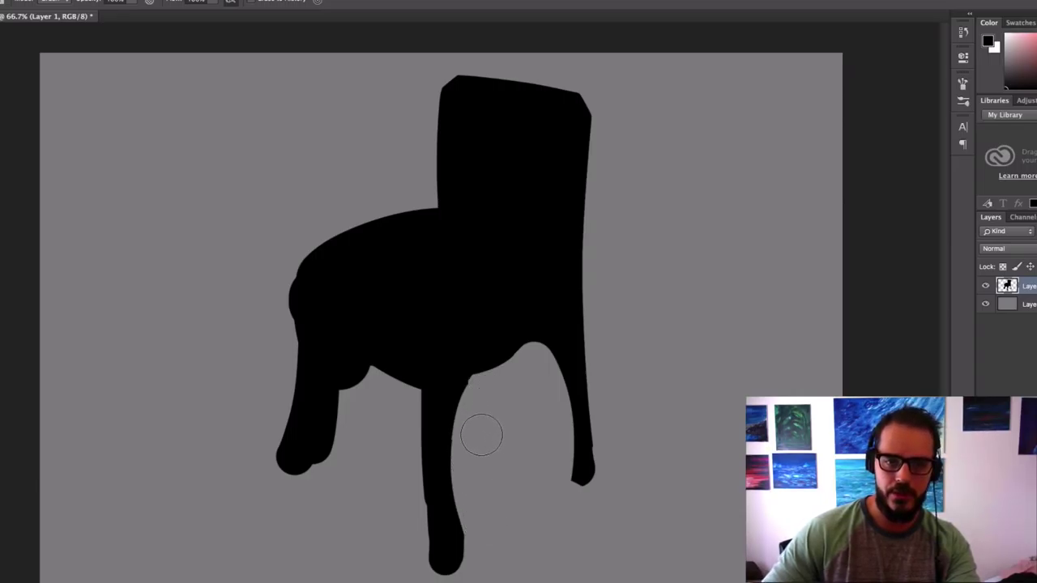
key("bracketleft")
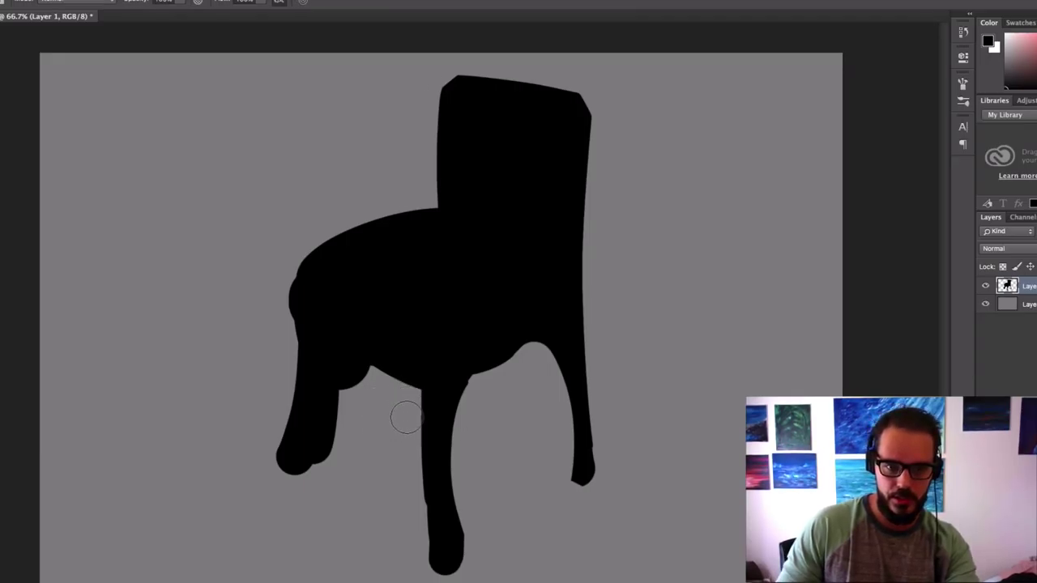
mouse_move(406, 396)
left_mouse_down()
mouse_move(405, 511)
mouse_move(408, 420)
mouse_move(419, 516)
left_mouse_up()
key("super+z")
Erase the seat's front bulge and top edge into a straight slope, and slim the left leg into a curve.
key("e")
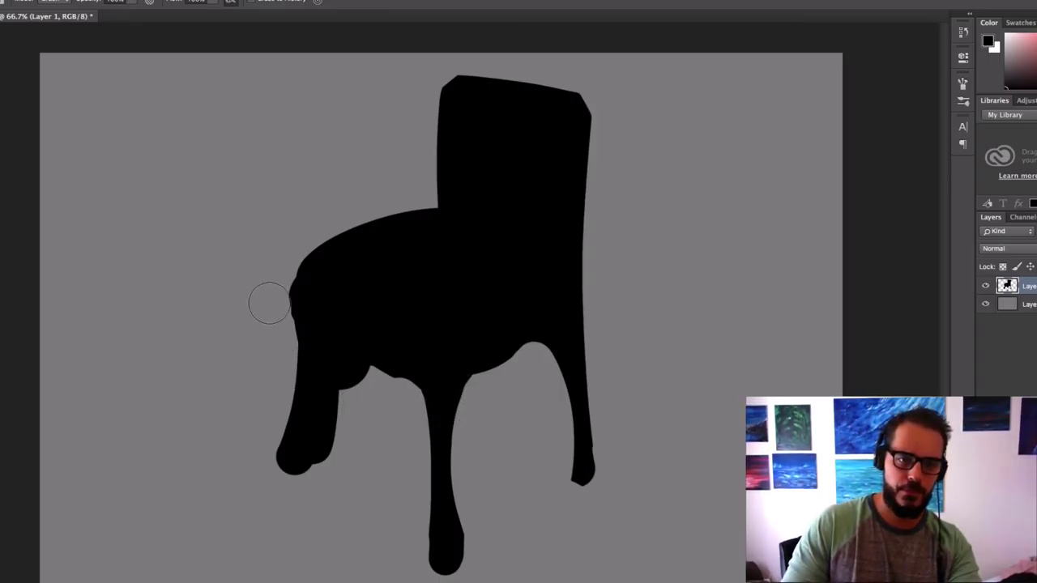
left_click_drag(270, 313, 262, 328)
mouse_move(390, 188)
left_mouse_down()
mouse_move(415, 200)
mouse_move(411, 224)
mouse_move(352, 241)
mouse_move(406, 221)
mouse_move(330, 255)
mouse_move(386, 228)
mouse_move(293, 281)
left_mouse_up()
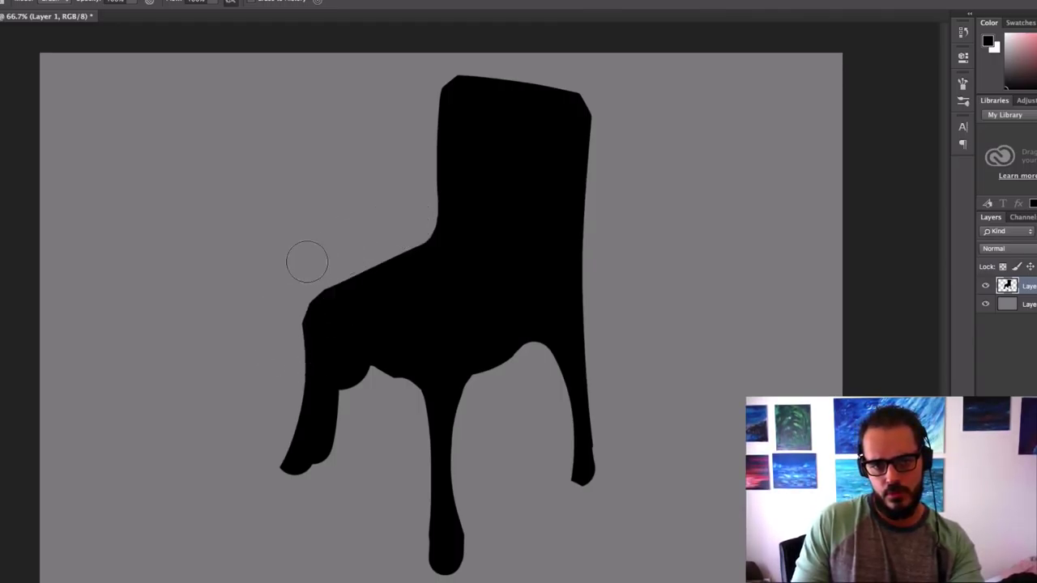
mouse_move(379, 394)
left_mouse_down()
mouse_move(350, 390)
mouse_move(348, 370)
mouse_move(343, 428)
mouse_move(344, 374)
mouse_move(341, 491)
left_mouse_up()
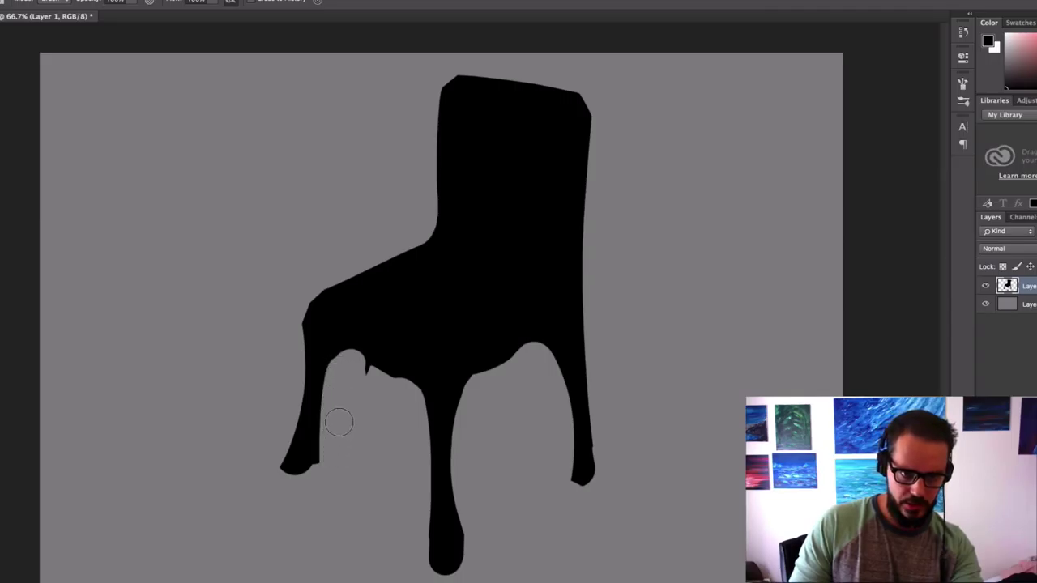
left_click_drag(336, 448, 335, 459)
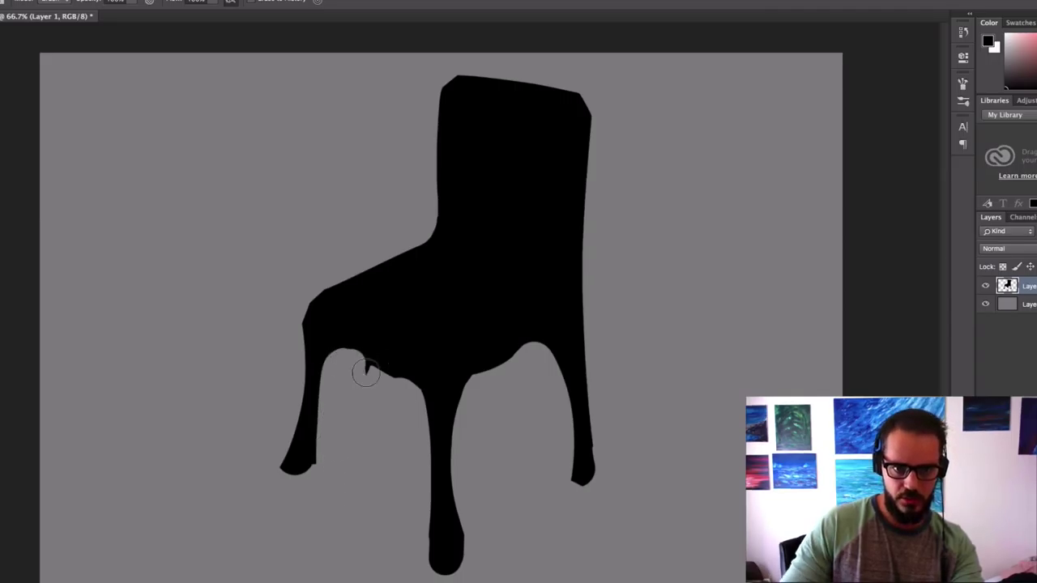
mouse_move(396, 396)
left_mouse_down()
mouse_move(398, 352)
mouse_move(437, 302)
mouse_move(460, 310)
left_mouse_up()
left_click(490, 297)
left_click(520, 234)
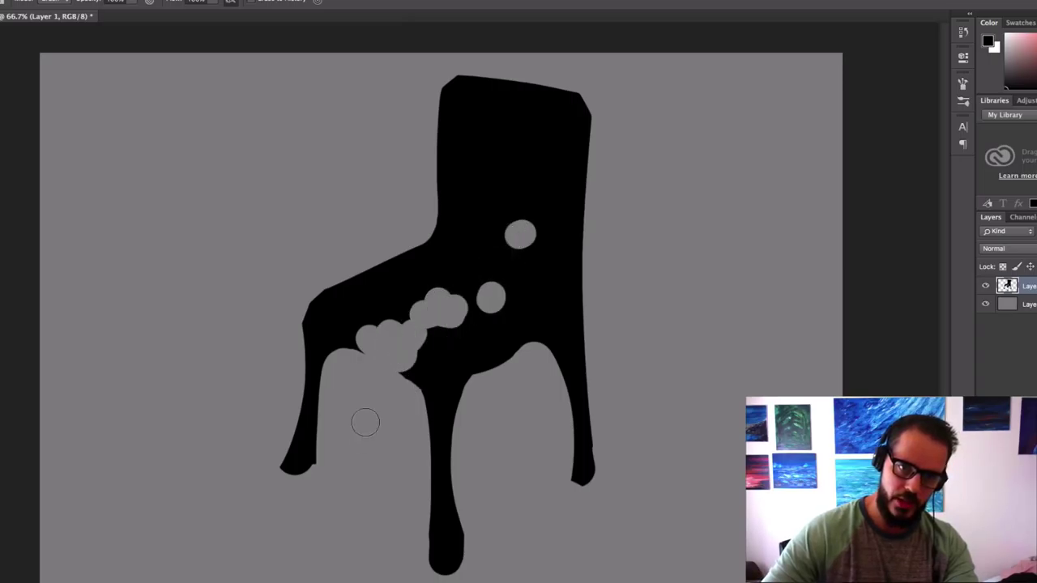
Repaint the seat's underside as a smooth black curve, round its top edge, and notch the outline between the backrest and right leg.
key("b")
mouse_move(523, 224)
left_mouse_down()
mouse_move(483, 310)
mouse_move(482, 273)
mouse_move(377, 335)
mouse_move(386, 335)
mouse_move(355, 323)
mouse_move(411, 367)
mouse_move(355, 334)
mouse_move(419, 368)
mouse_move(354, 338)
mouse_move(422, 370)
mouse_move(360, 341)
mouse_move(375, 323)
mouse_move(413, 329)
mouse_move(466, 319)
left_mouse_up()
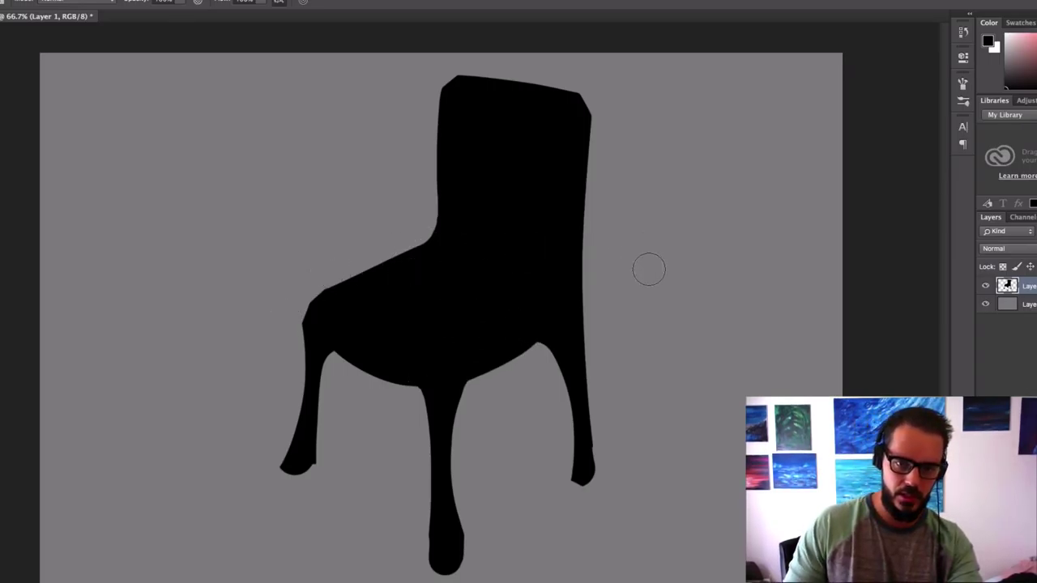
key("e")
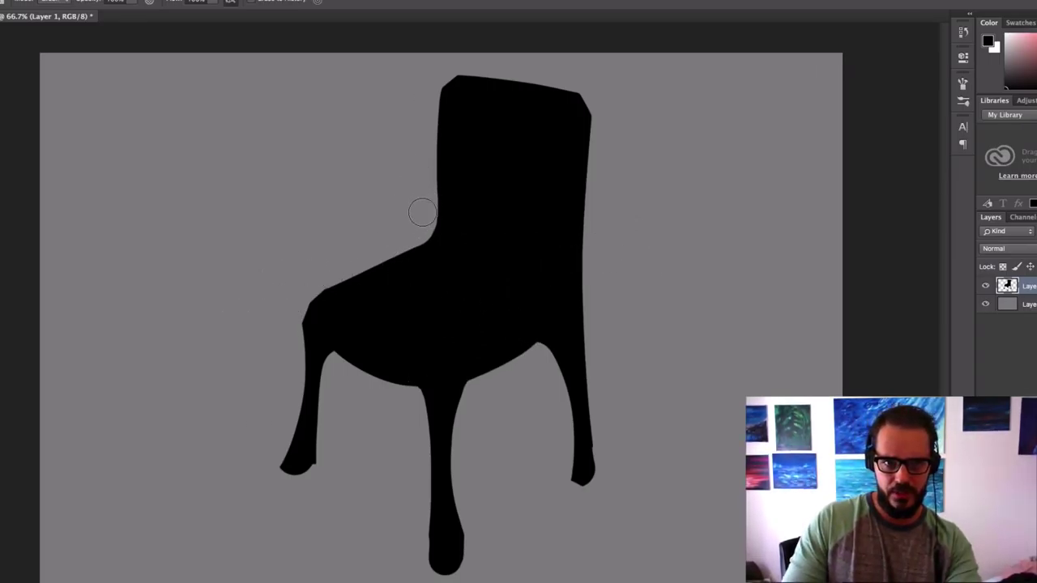
left_click_drag(422, 212, 411, 223)
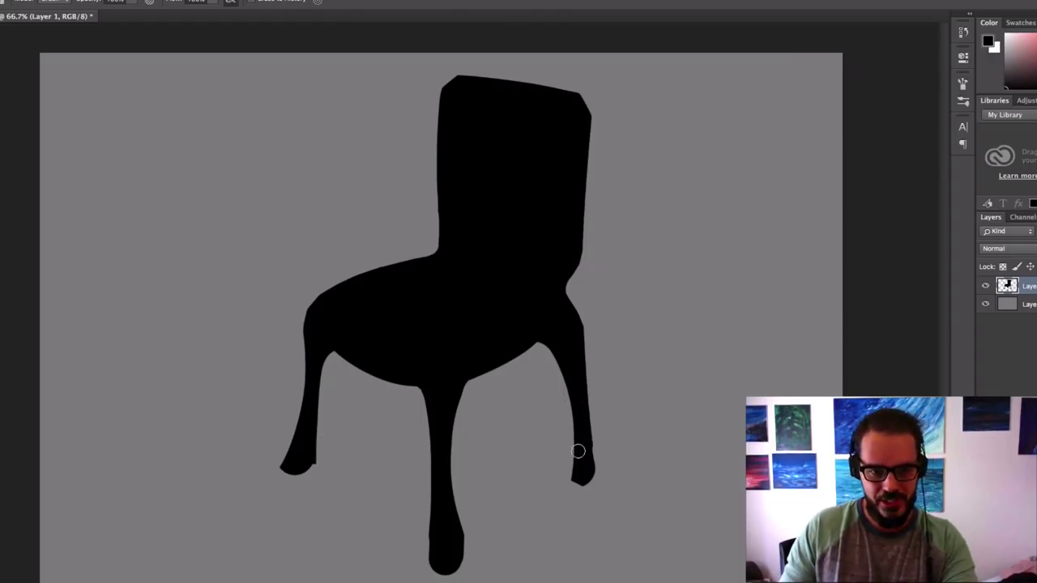
Thicken the lower part of the right leg with a small black brush and flare its foot outward on both sides.
key("b")
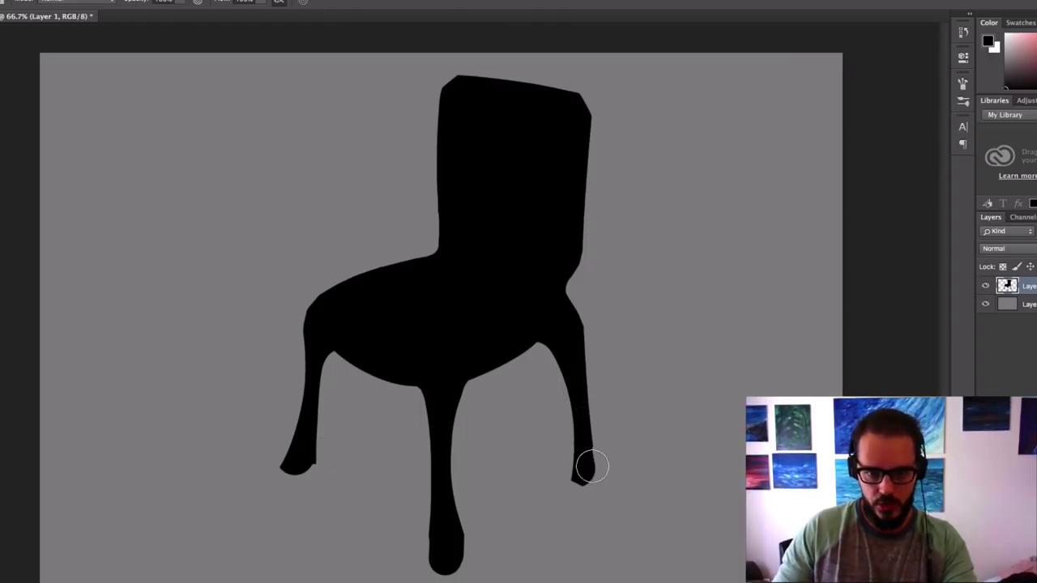
left_click_drag(603, 466, 580, 464)
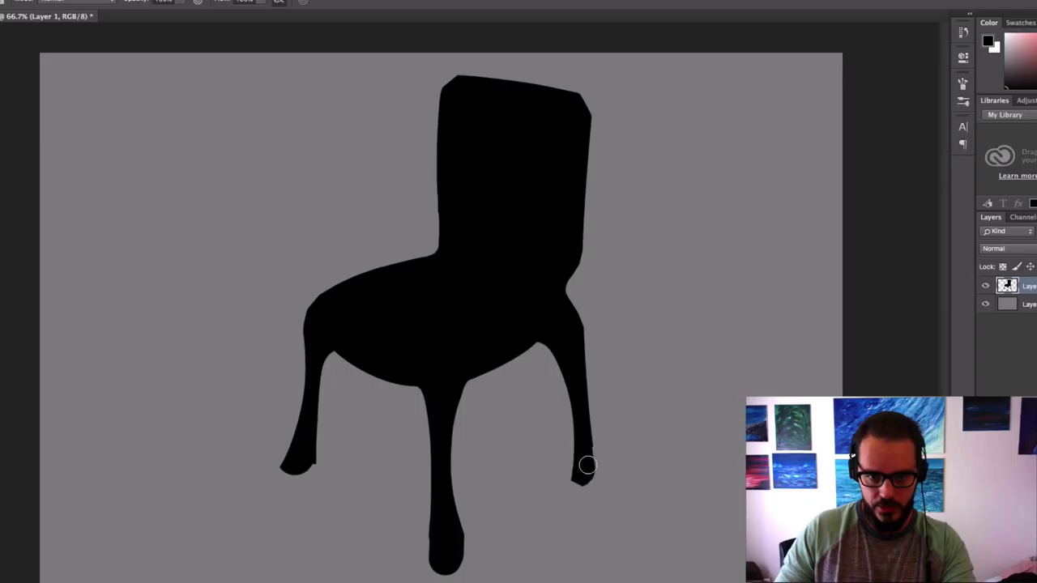
mouse_move(263, 421)
left_mouse_down()
mouse_move(372, 481)
mouse_move(305, 462)
left_mouse_up()
key("ctrl+z")
mouse_move(600, 423)
left_mouse_down()
mouse_move(616, 429)
mouse_move(590, 443)
mouse_move(591, 474)
left_mouse_up()
key("ctrl+z")
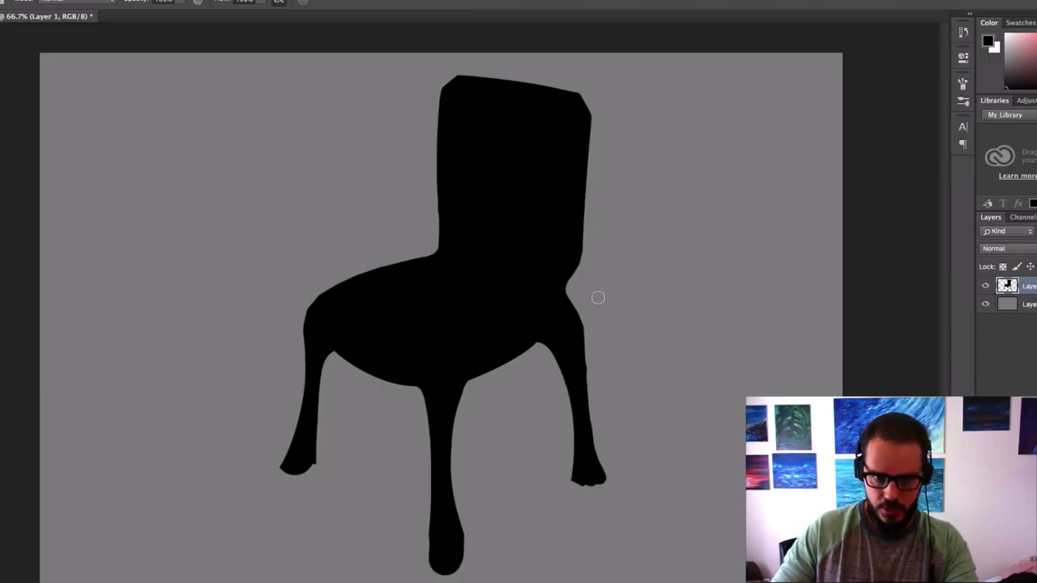
left_click_drag(572, 391, 570, 474)
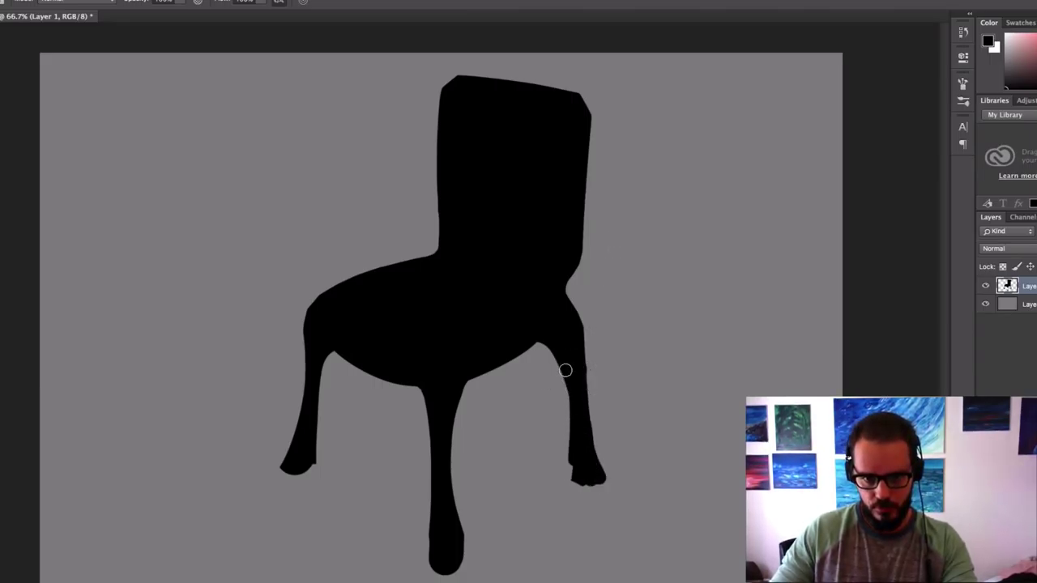
left_click_drag(562, 365, 565, 484)
Erase along the right leg's outer edge to form a smooth inward curve, and trim the uneven bottom of its foot.
key("e")
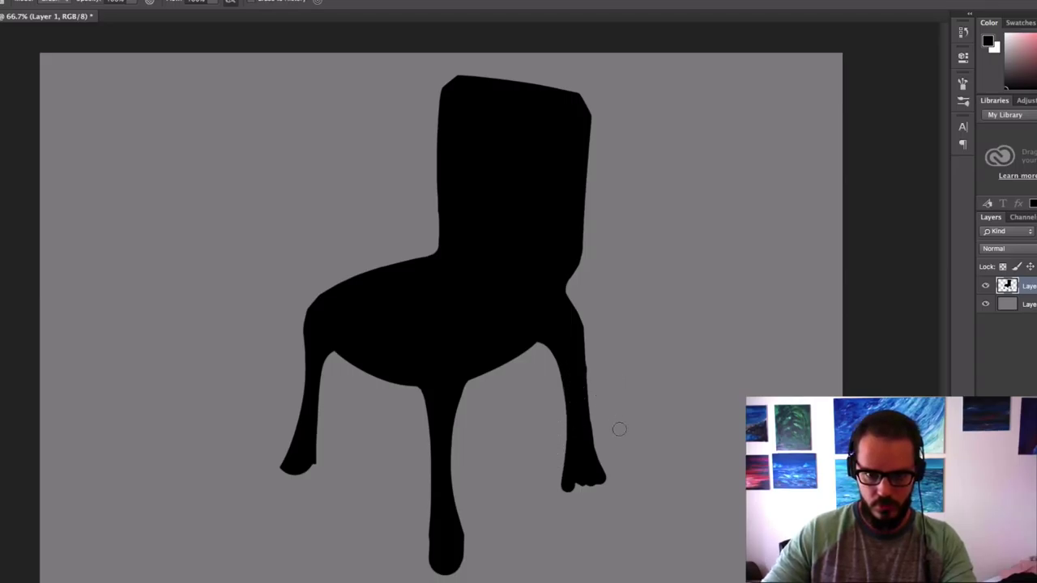
mouse_move(615, 465)
left_mouse_down()
mouse_move(626, 465)
mouse_move(601, 426)
mouse_move(609, 334)
left_mouse_up()
key("super+alt+z")
key("super+alt+z")
key("super+z")
key("super+z")
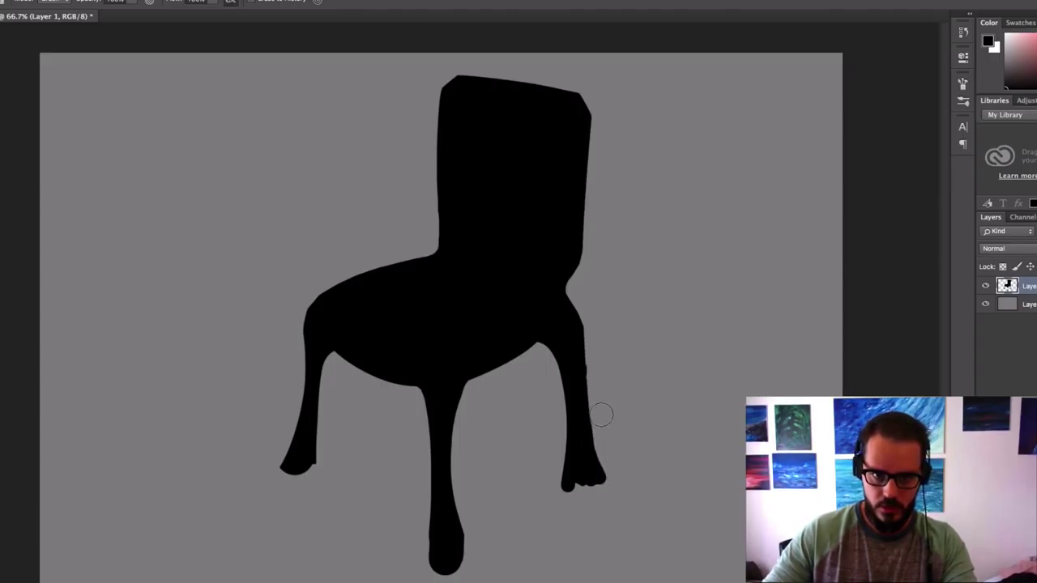
left_click_drag(600, 324, 617, 434)
left_click_drag(626, 475, 602, 314)
left_click_drag(627, 500, 599, 361)
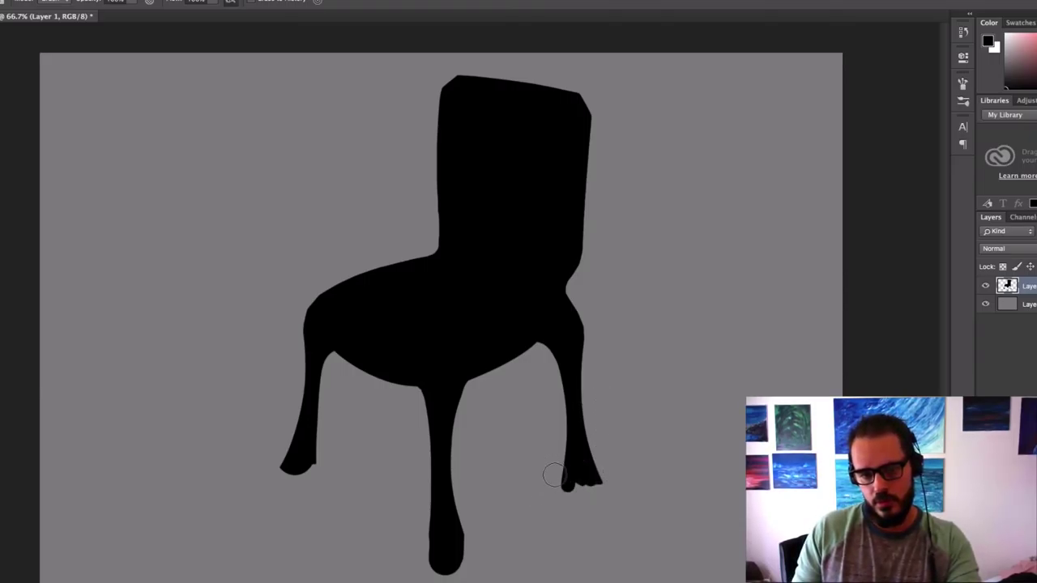
left_click_drag(544, 476, 587, 496)
key("super+z")
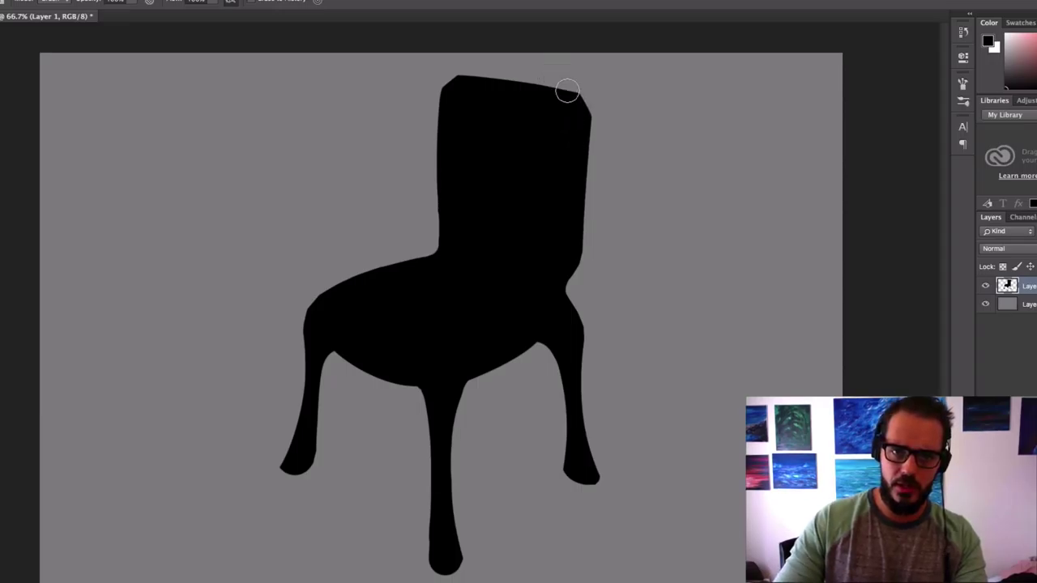
Erase both sides of the backrest so it tapers toward the top in gentle curves with softened upper corners.
left_click_drag(564, 93, 574, 279)
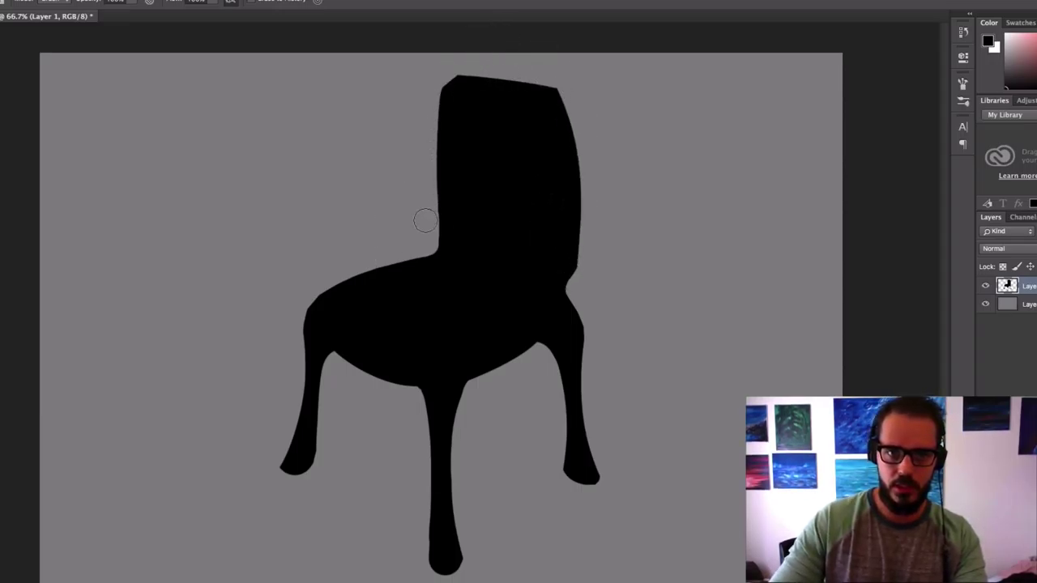
left_click_drag(424, 200, 468, 77)
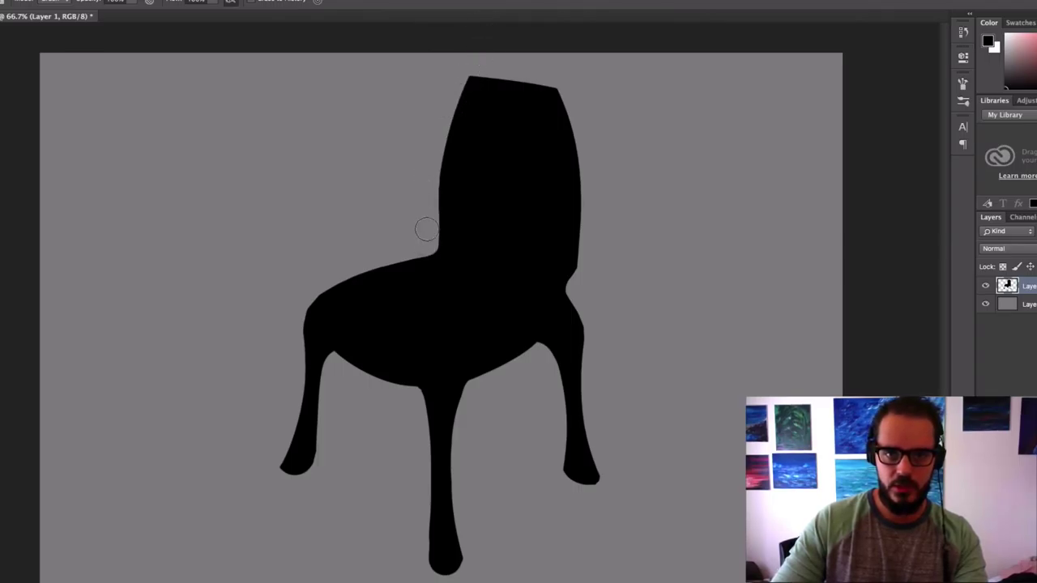
left_click_drag(425, 230, 467, 46)
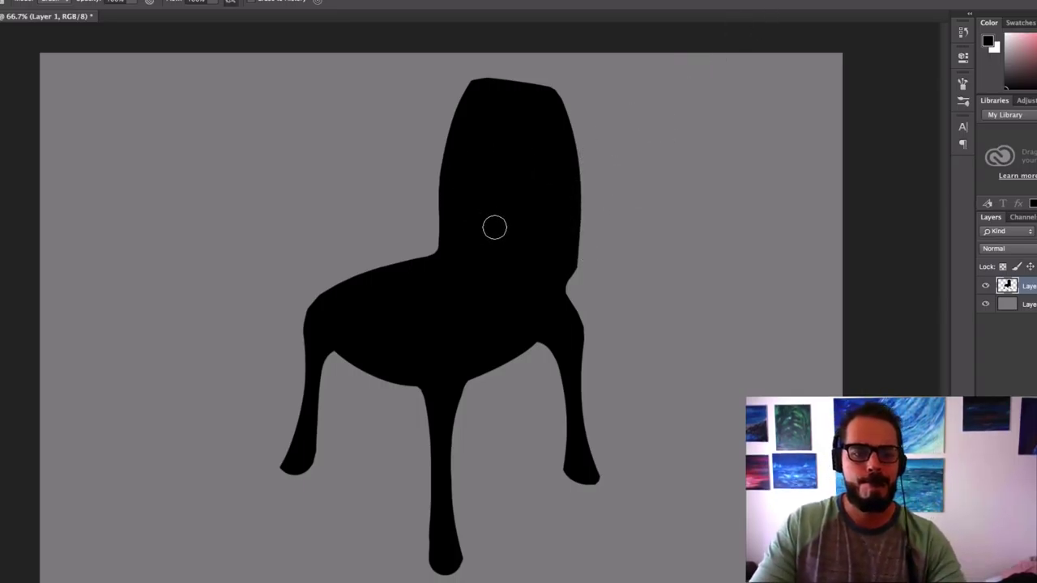
Erase a small notch into the outline where the backrest's left edge meets the seat, using a smaller eraser.
left_click_drag(504, 232, 491, 230)
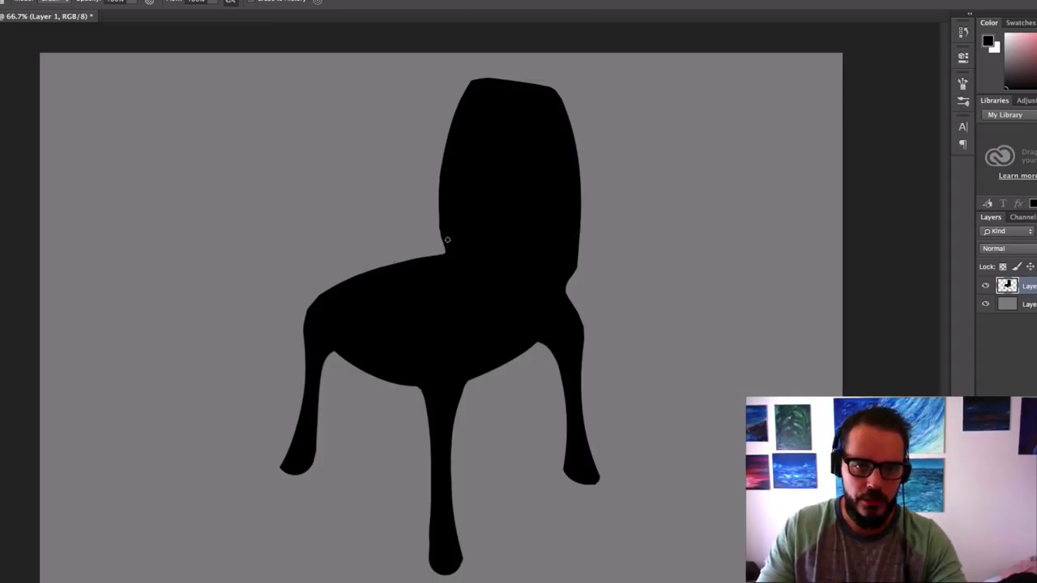
On a new layer, paint soft white shading across the seat and lower backrest with a large soft brush.
key("alt+shift+super+n")
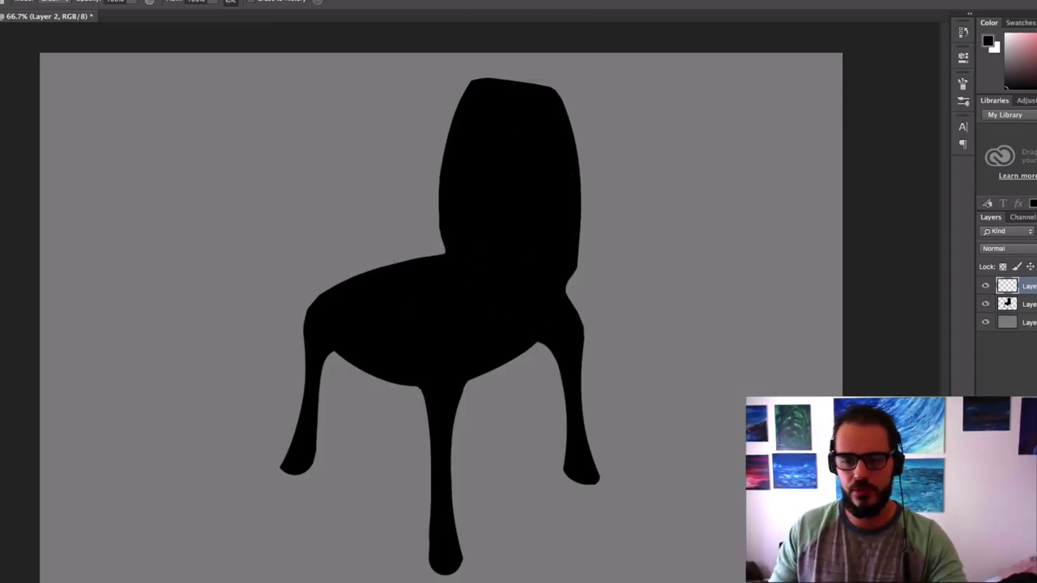
key("b")
right_click(554, 225)
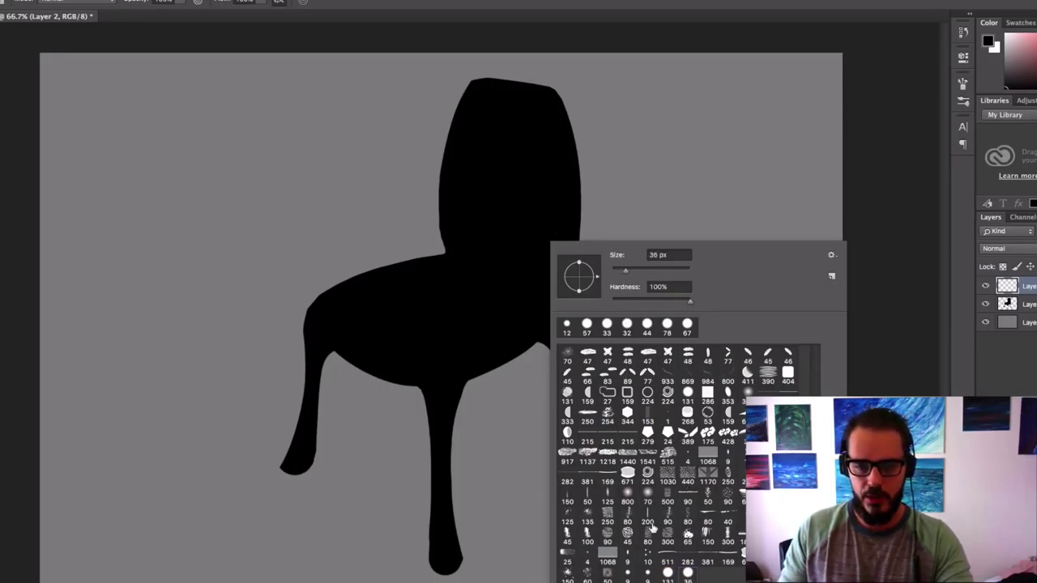
mouse_move(455, 307)
left_mouse_down()
mouse_move(488, 299)
mouse_move(518, 310)
mouse_move(529, 293)
mouse_move(513, 297)
left_mouse_up()
left_click_drag(377, 317, 512, 272)
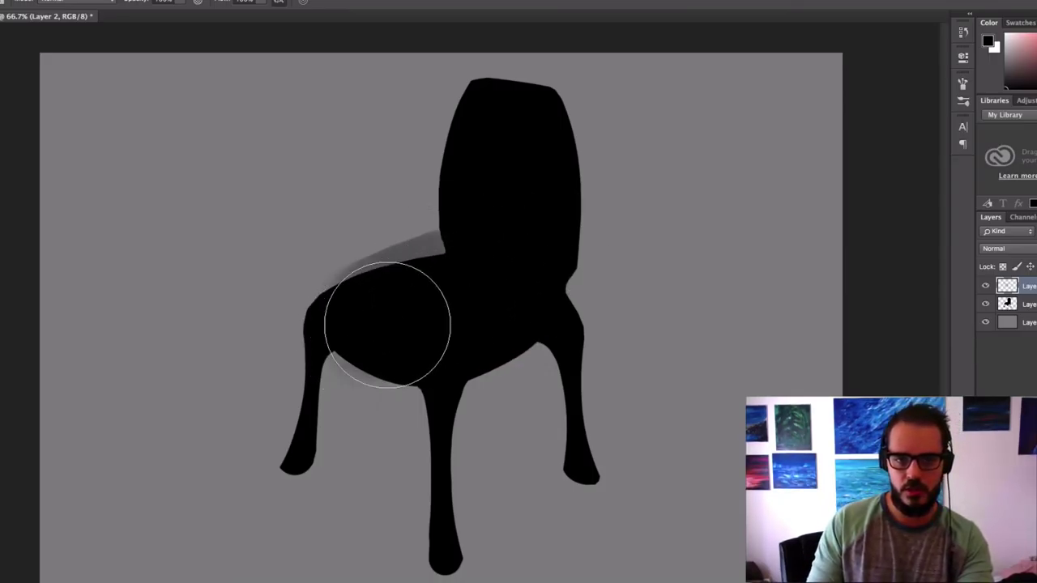
key("super+z")
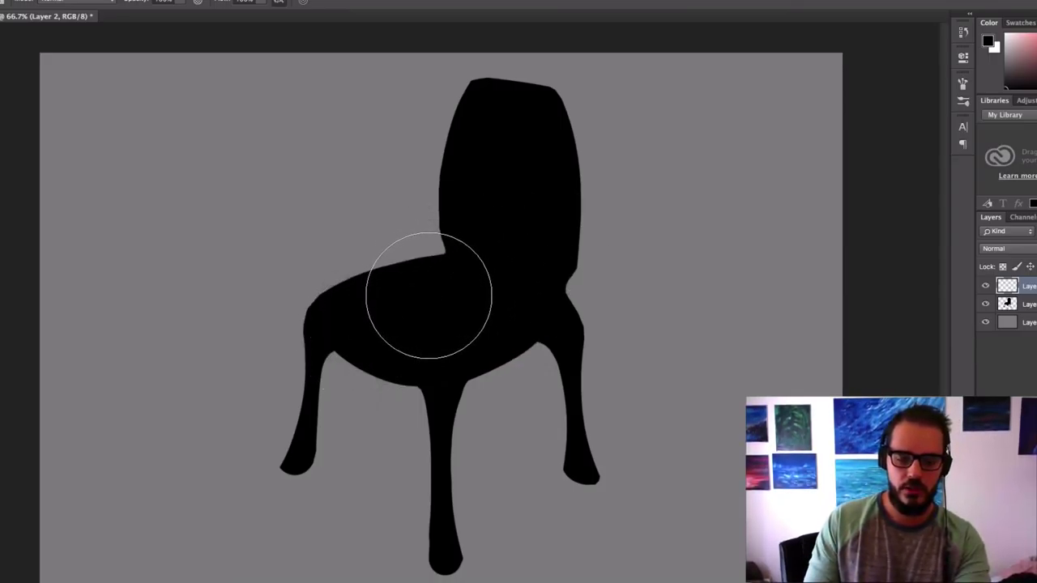
key("x")
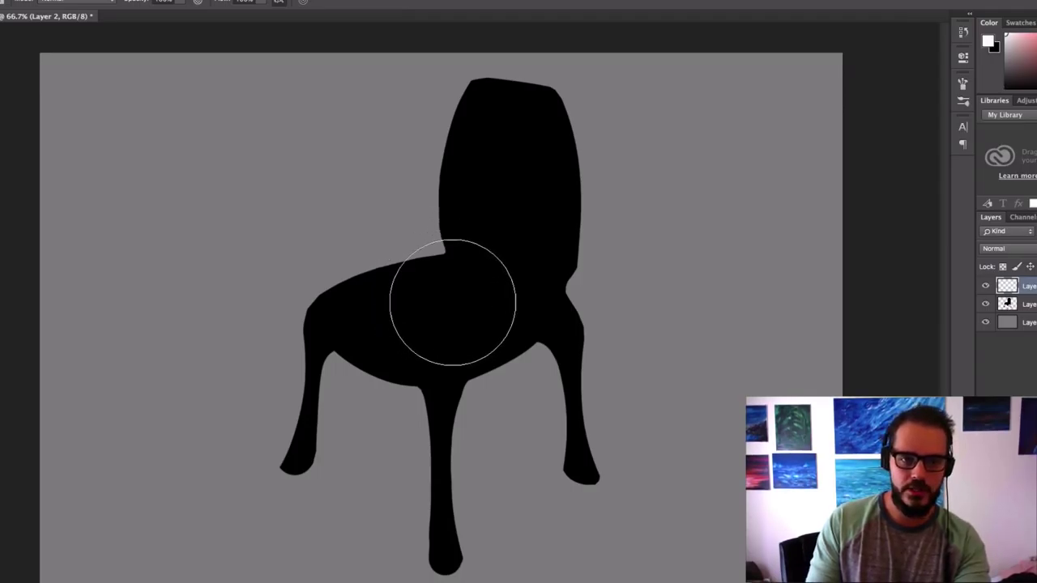
mouse_move(430, 308)
left_mouse_down()
mouse_move(446, 308)
mouse_move(451, 287)
left_mouse_up()
left_click_drag(354, 314, 513, 271)
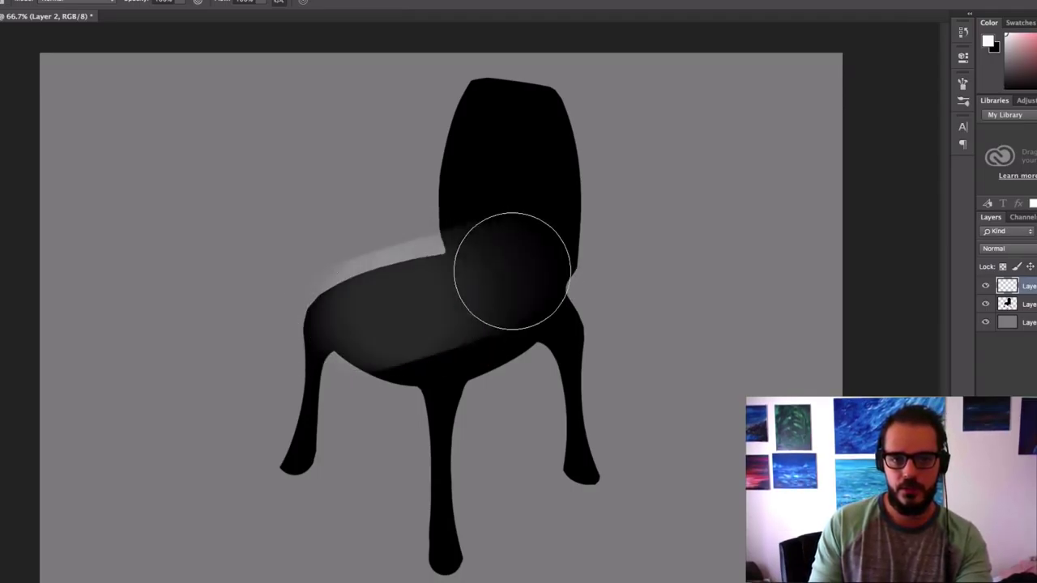
mouse_move(410, 323)
left_mouse_down()
mouse_move(553, 262)
mouse_move(502, 315)
mouse_move(550, 232)
left_mouse_up()
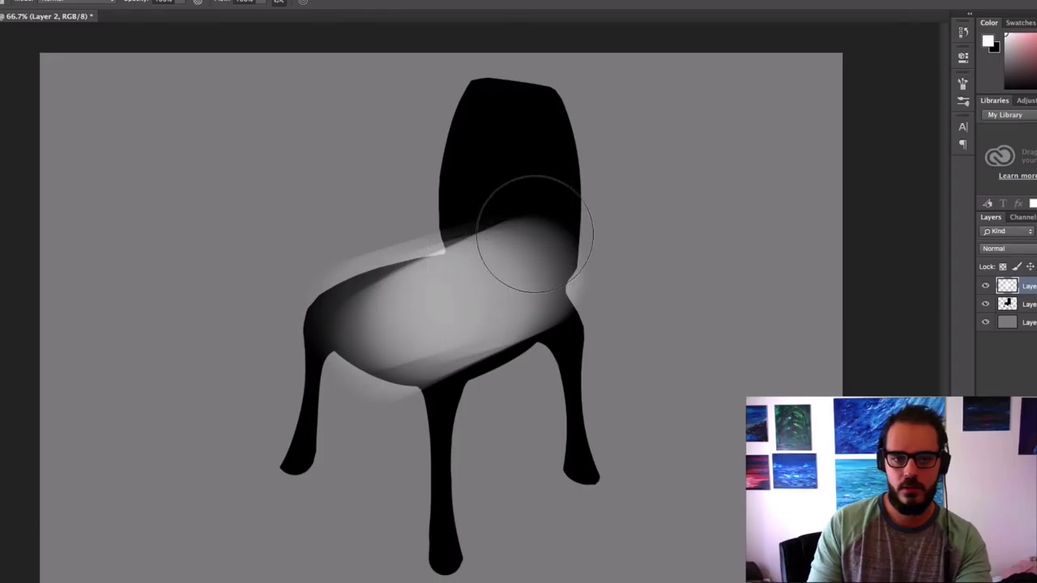
Paint a light band along the backrest's top edge with a smaller white brush.
left_click_drag(504, 149, 470, 153)
mouse_move(503, 92)
left_mouse_down()
mouse_move(491, 95)
mouse_move(567, 83)
mouse_move(498, 87)
left_mouse_up()
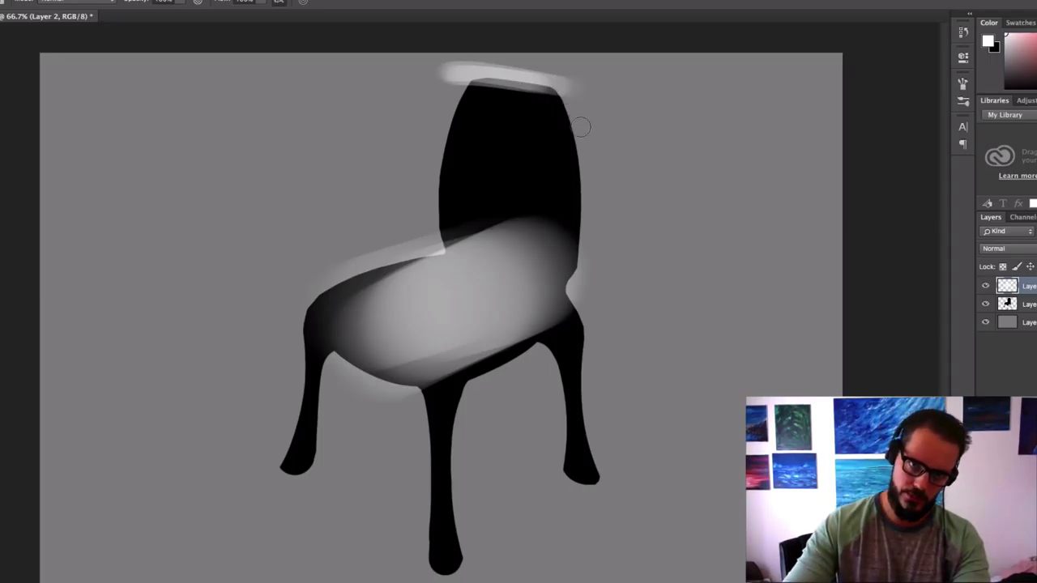
left_click_drag(580, 127, 590, 197)
left_click_drag(558, 90, 582, 253)
key("super+alt+z")
key("super+alt+z")
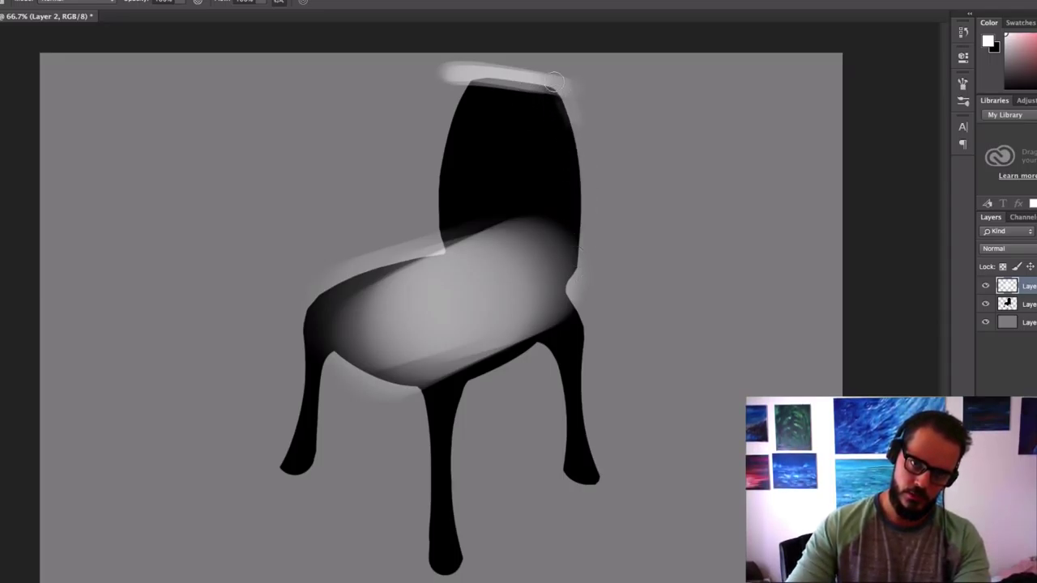
left_click_drag(554, 81, 571, 267)
key("ctrl+alt+z")
left_click_drag(560, 80, 559, 191)
key("ctrl+alt+z")
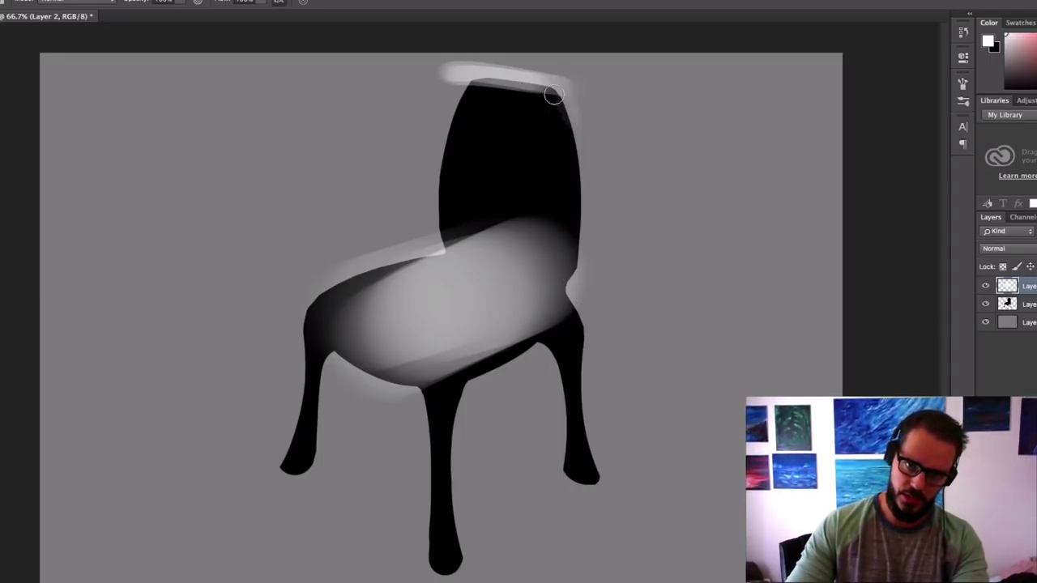
Paint a light band down the backrest's right edge, following its curve from the top corner to the base.
left_click_drag(554, 96, 565, 127)
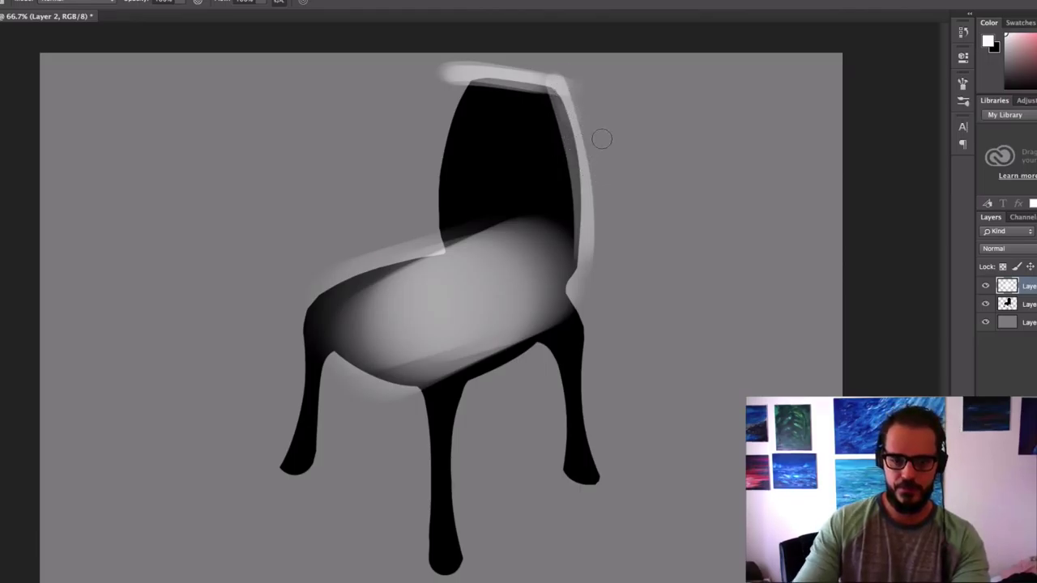
Erase the white shading from the lower backrest and above the seat to define the seat's curved rear edge.
key("e")
left_click_drag(452, 231, 491, 225)
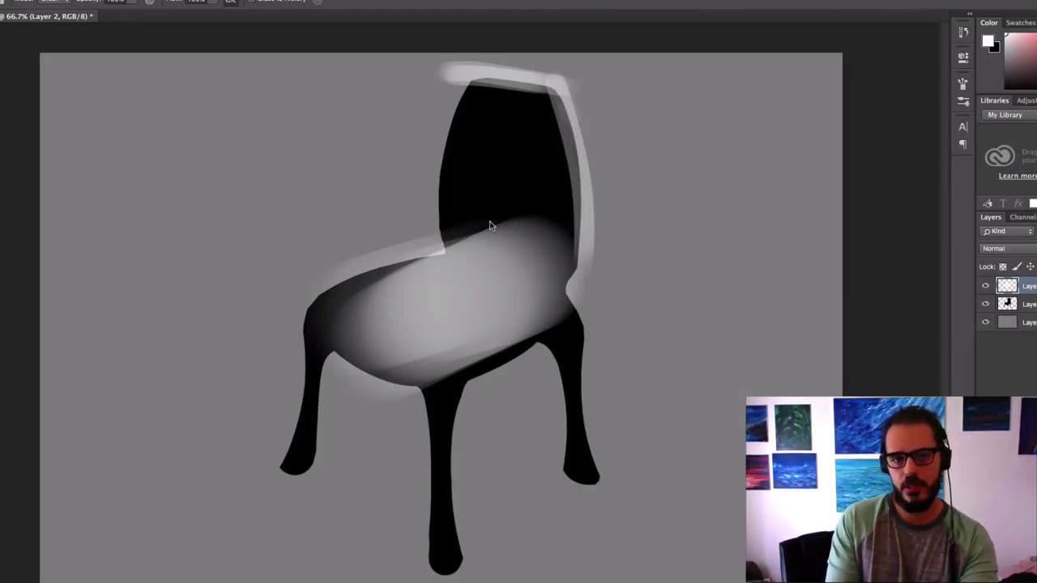
mouse_move(550, 246)
left_mouse_down()
mouse_move(554, 234)
mouse_move(551, 260)
left_mouse_up()
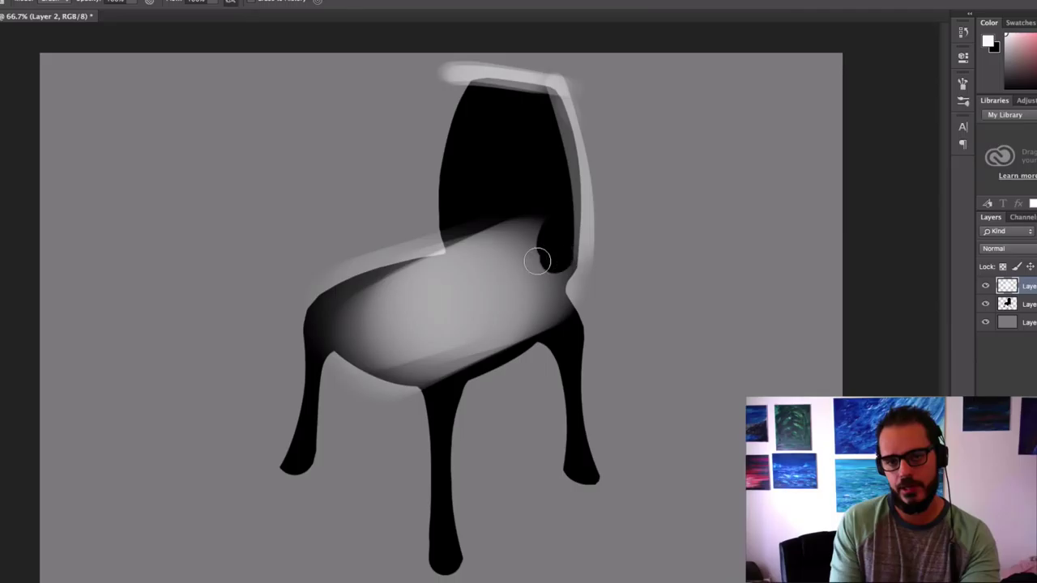
left_click_drag(390, 241, 599, 289)
mouse_move(405, 235)
left_mouse_down()
mouse_move(543, 251)
mouse_move(537, 226)
mouse_move(547, 207)
mouse_move(489, 243)
left_mouse_up()
key("super+z")
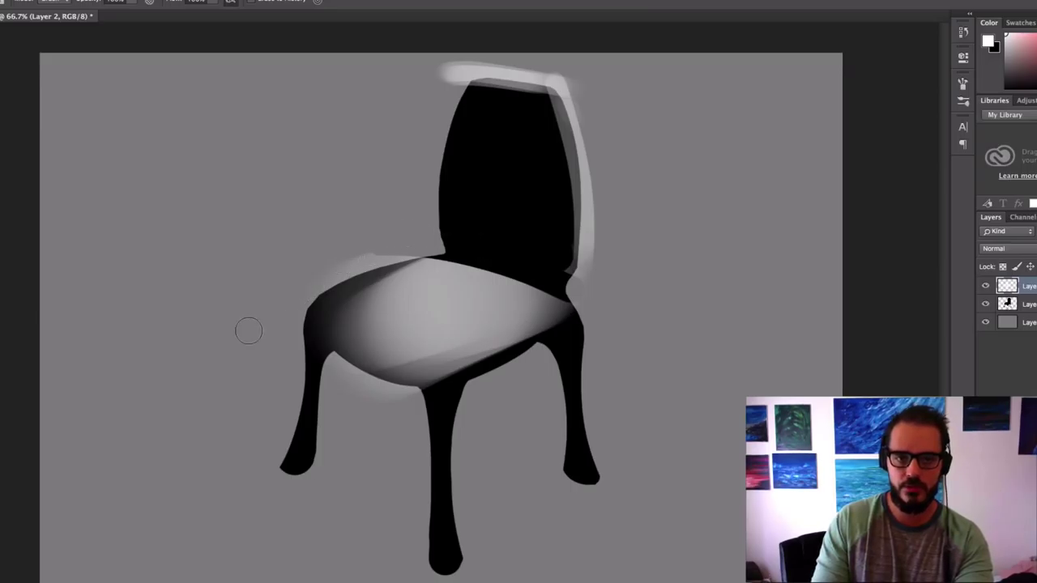
mouse_move(324, 280)
left_mouse_down()
mouse_move(413, 240)
mouse_move(425, 260)
left_mouse_up()
key("super+z")
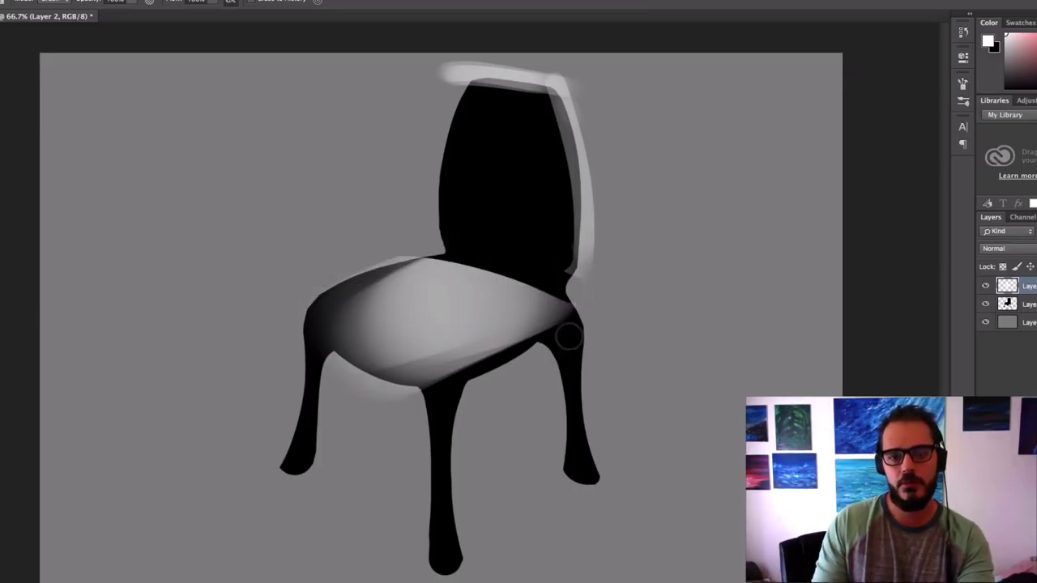
Erase the shading along the seat's front-right and front-left edges, leaving a dark rim below the cushion surface.
mouse_move(566, 306)
left_mouse_down()
mouse_move(421, 384)
mouse_move(538, 335)
mouse_move(353, 380)
left_mouse_up()
key("super+z")
key("super+z")
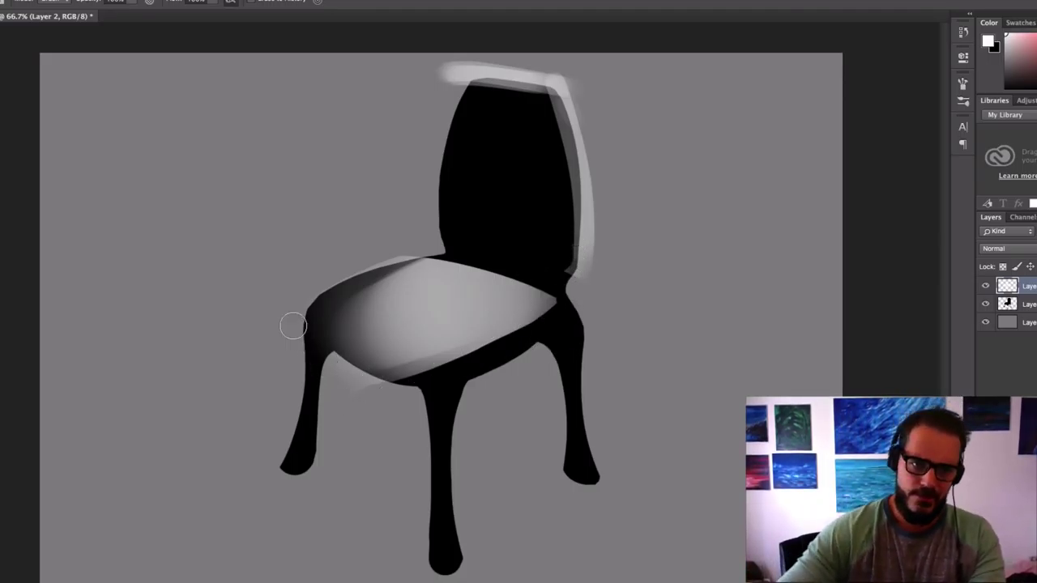
left_click_drag(318, 335, 452, 398)
left_click_drag(345, 352, 381, 382)
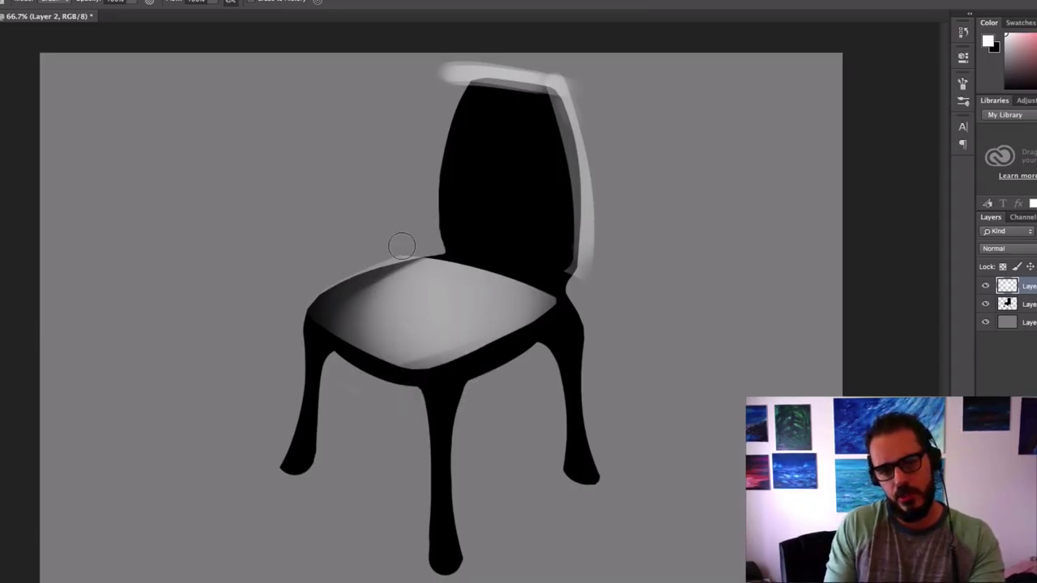
Erase the white overspill outside the backrest's top and right edges, keeping only a narrow light rim.
mouse_move(444, 83)
left_mouse_down()
mouse_move(470, 48)
mouse_move(519, 76)
left_mouse_up()
left_click_drag(450, 60, 561, 75)
key("alt+super+z")
key("alt+super+z")
left_click_drag(423, 64, 591, 87)
mouse_move(512, 63)
left_mouse_down()
mouse_move(419, 68)
mouse_move(564, 72)
mouse_move(456, 62)
mouse_move(579, 63)
mouse_move(469, 60)
mouse_move(593, 76)
mouse_move(562, 89)
mouse_move(606, 77)
mouse_move(566, 64)
mouse_move(614, 189)
mouse_move(556, 58)
mouse_move(584, 110)
mouse_move(570, 79)
mouse_move(591, 211)
mouse_move(607, 109)
mouse_move(577, 301)
mouse_move(590, 276)
mouse_move(589, 128)
mouse_move(596, 250)
mouse_move(593, 154)
mouse_move(587, 288)
mouse_move(584, 102)
left_mouse_up()
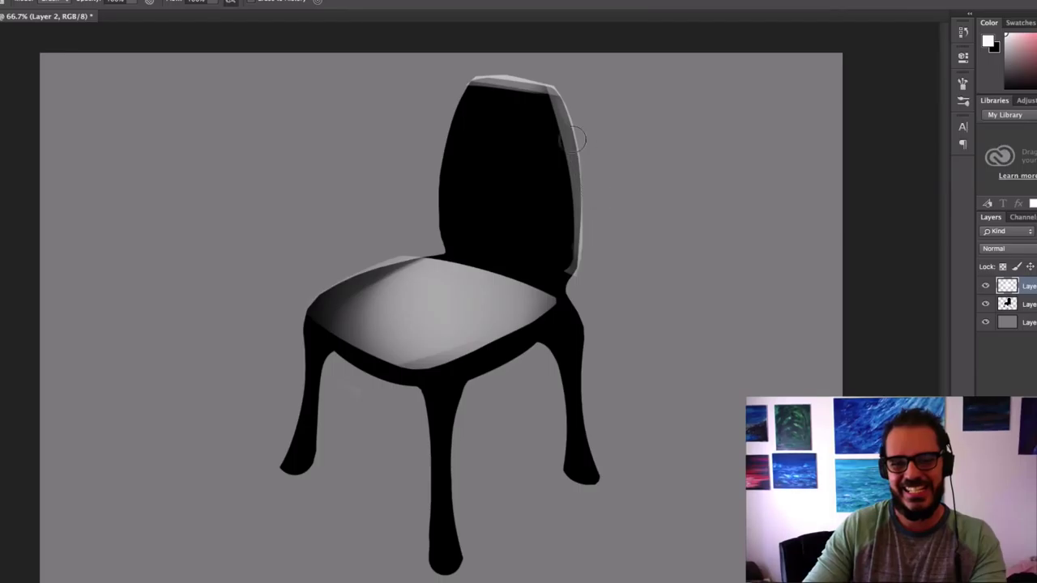
left_click_drag(587, 275, 558, 276)
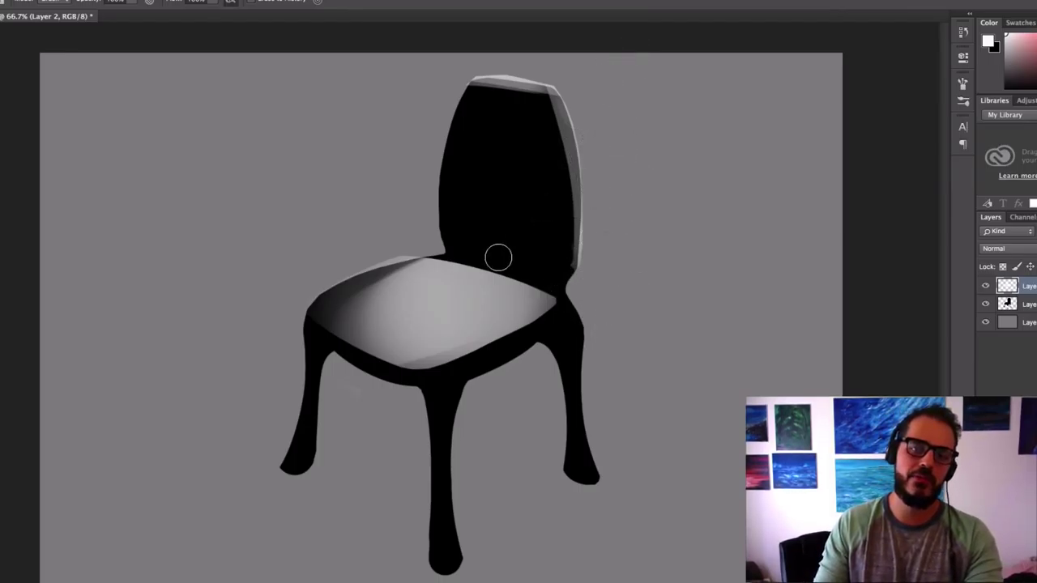
On a new layer, paint soft white highlights over the seat and backrest with the 800 px soft round brush, reduced in size.
key("super+shift+alt+n")
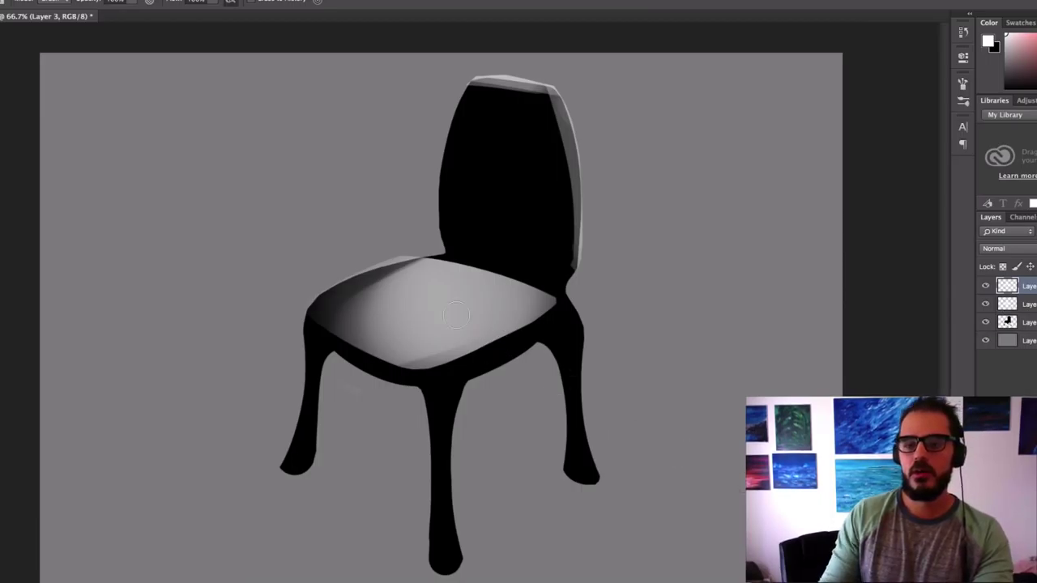
key("b")
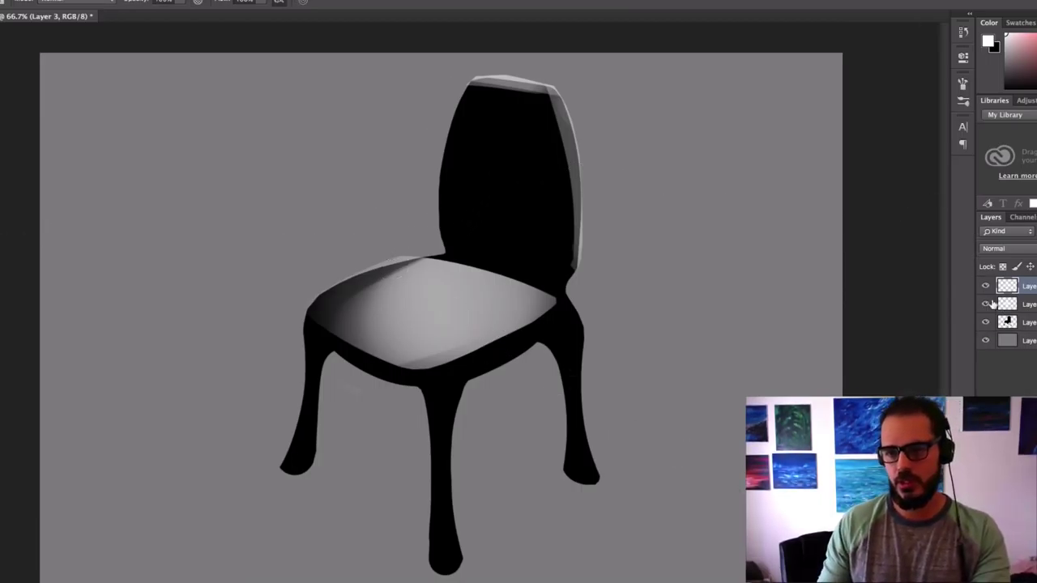
left_click(986, 304)
left_click(986, 304)
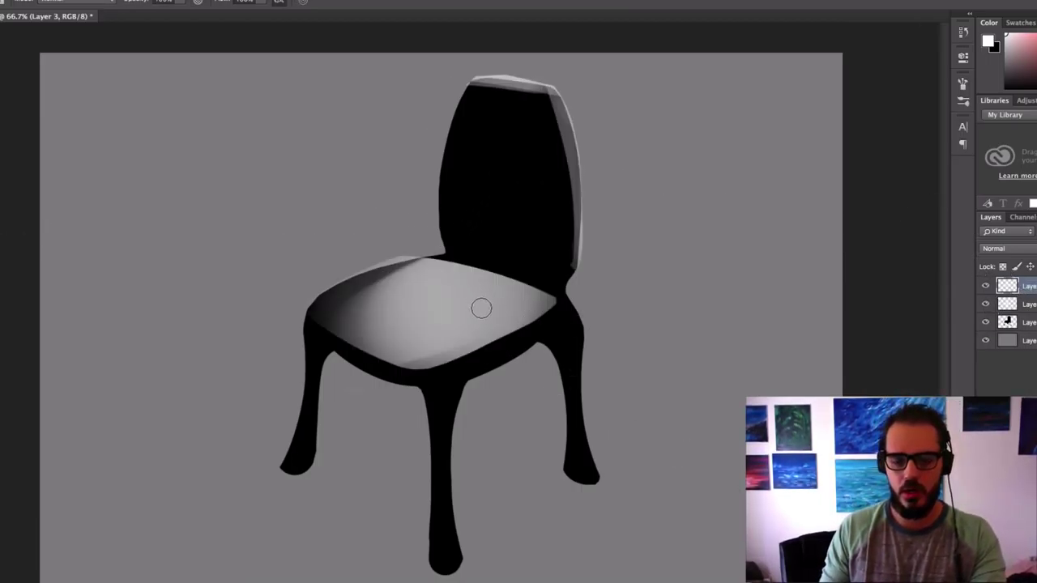
right_click(487, 264)
left_click(570, 511)
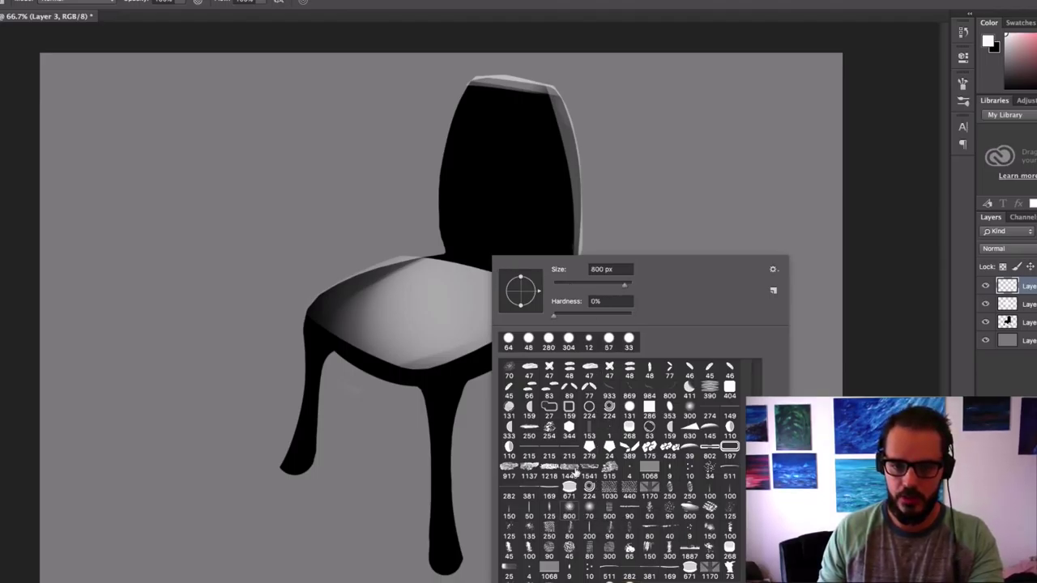
left_click_drag(405, 276, 259, 321)
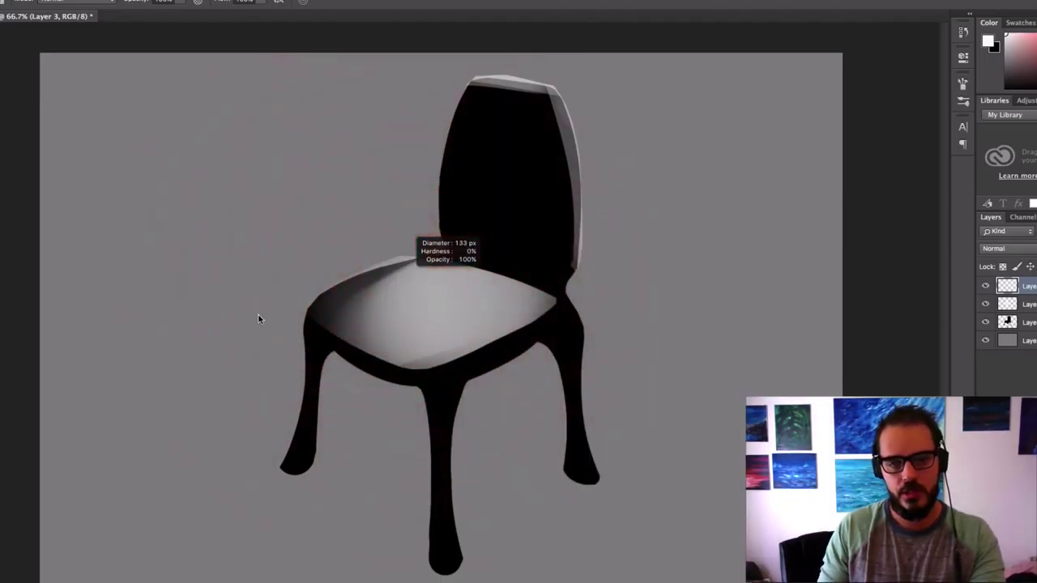
left_click_drag(482, 214, 510, 203)
mouse_move(365, 303)
left_mouse_down()
mouse_move(454, 263)
mouse_move(321, 344)
mouse_move(507, 248)
mouse_move(379, 319)
mouse_move(528, 279)
mouse_move(335, 416)
mouse_move(574, 243)
left_mouse_up()
mouse_move(484, 179)
left_mouse_down()
mouse_move(481, 88)
mouse_move(475, 300)
mouse_move(493, 232)
mouse_move(553, 346)
left_mouse_up()
left_click_drag(535, 253, 538, 166)
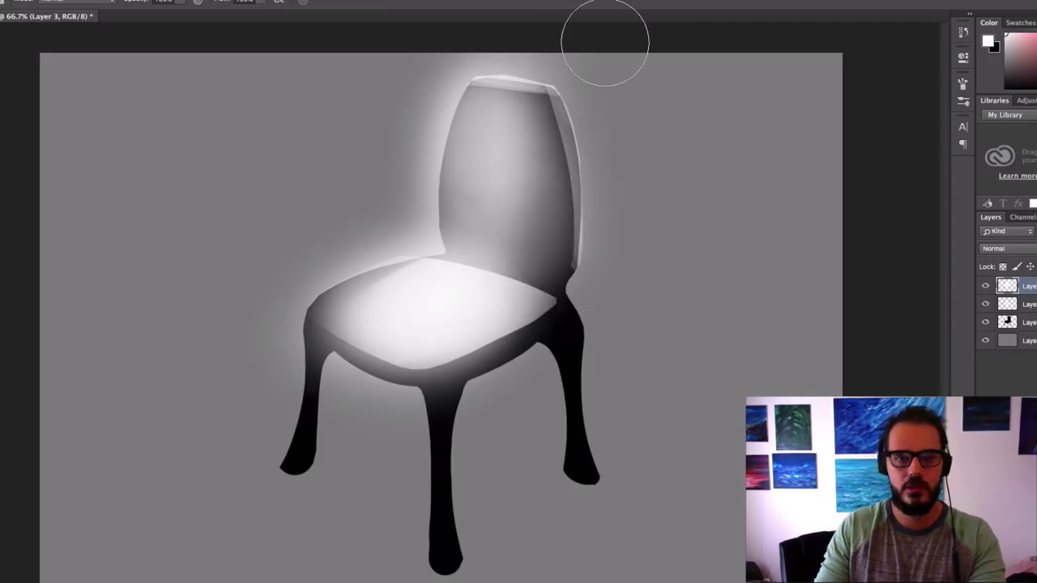
Paint thin white highlights down the front and right legs with a smaller brush, and brighten the right foot.
mouse_move(472, 370)
left_mouse_down()
mouse_move(415, 379)
mouse_move(435, 409)
mouse_move(439, 505)
mouse_move(437, 409)
mouse_move(434, 455)
left_mouse_up()
key("super+z")
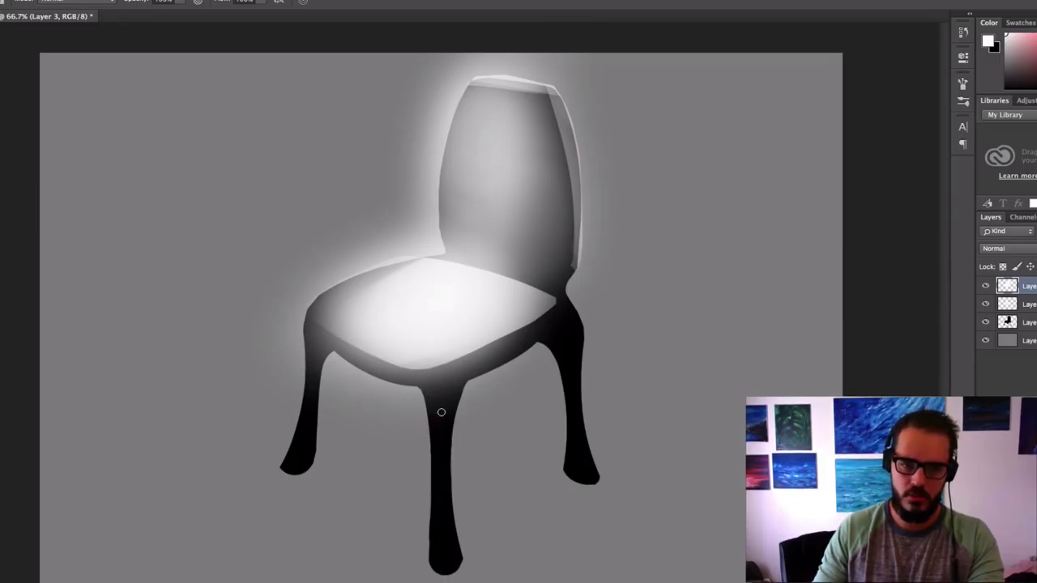
mouse_move(442, 412)
left_mouse_down()
mouse_move(441, 514)
mouse_move(443, 480)
left_mouse_up()
key("super+z")
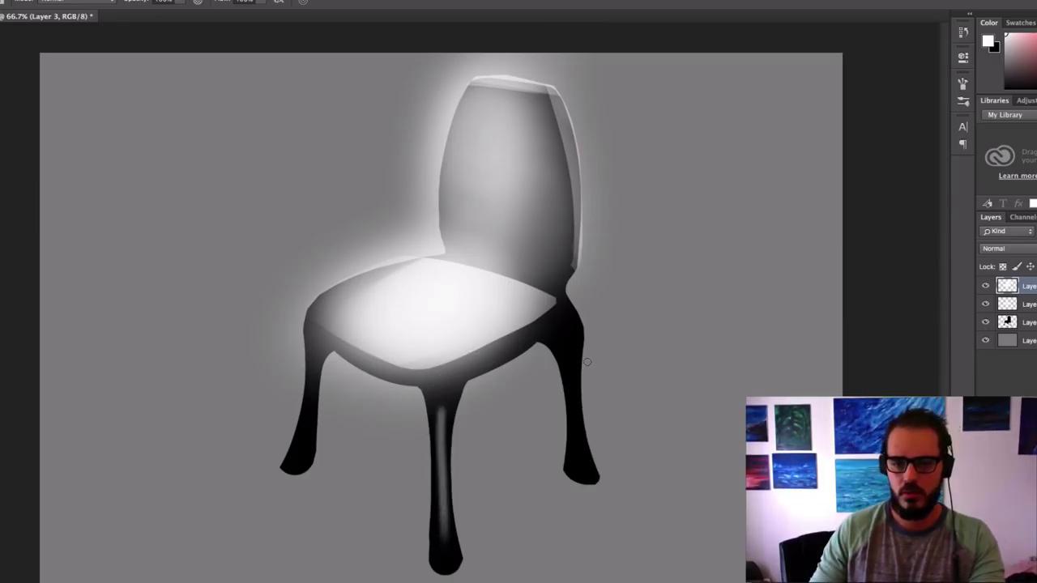
left_click_drag(587, 362, 585, 426)
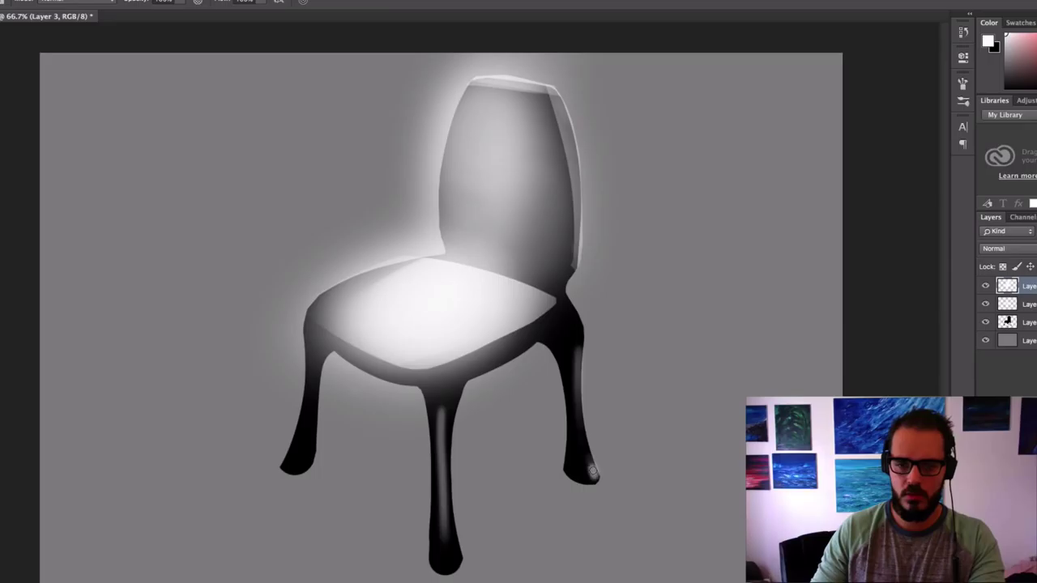
left_click_drag(578, 372, 588, 469)
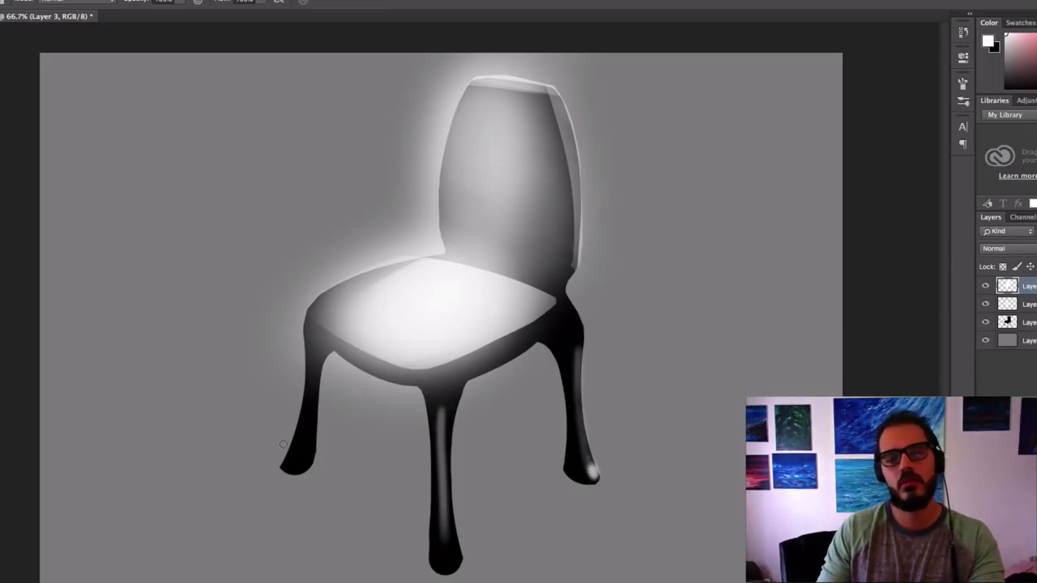
Erase the white glow from the seat's front-right rim with a smaller eraser to restore its solid black edge.
key("e")
left_click_drag(362, 229, 390, 229)
mouse_move(445, 208)
left_mouse_down()
mouse_move(405, 213)
mouse_move(328, 257)
left_mouse_up()
key("super+z")
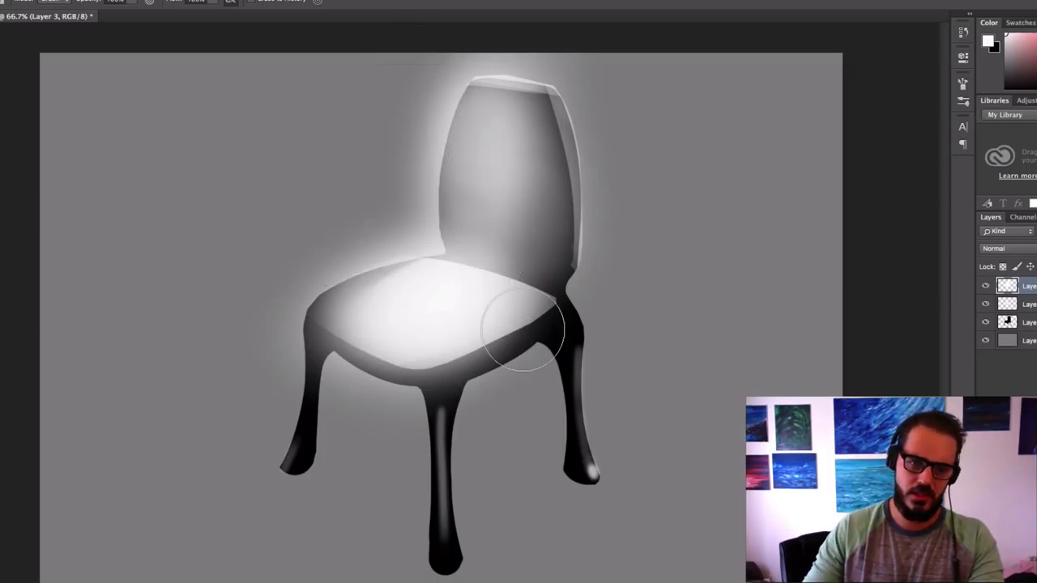
mouse_move(544, 343)
left_mouse_down()
mouse_move(515, 353)
mouse_move(565, 311)
left_mouse_up()
left_click_drag(451, 378, 577, 307)
key("super+alt+z")
key("super+alt+z")
mouse_move(432, 380)
left_mouse_down()
mouse_move(558, 319)
mouse_move(452, 344)
left_mouse_up()
key("super+alt+z")
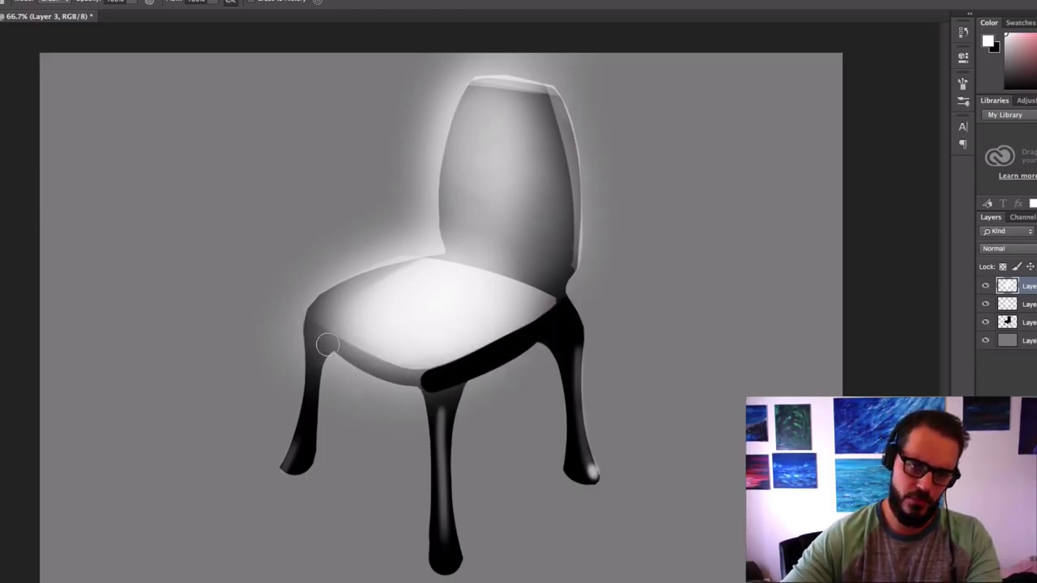
Erase the glow from the seat's front-left rim and around the chair's outline, leaving soft dark edges on the backrest.
mouse_move(289, 321)
left_mouse_down()
mouse_move(371, 369)
mouse_move(350, 364)
mouse_move(418, 382)
left_mouse_up()
mouse_move(293, 339)
left_mouse_down()
mouse_move(340, 389)
mouse_move(280, 351)
left_mouse_up()
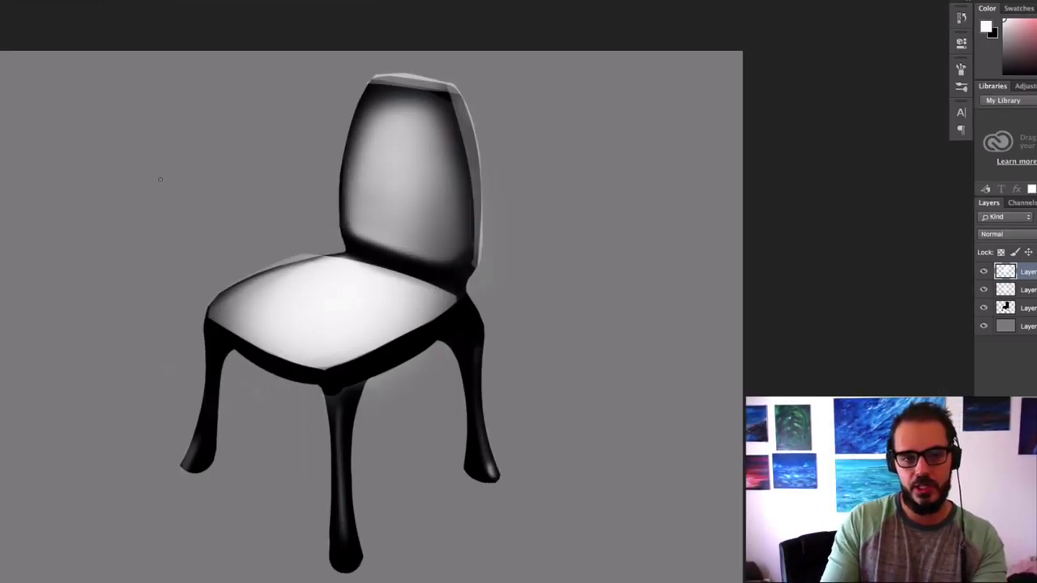
Choose the 9 px brush tip with 100% hardness, and undo a test stroke made on the gray background.
right_click(160, 183)
left_click(187, 273)
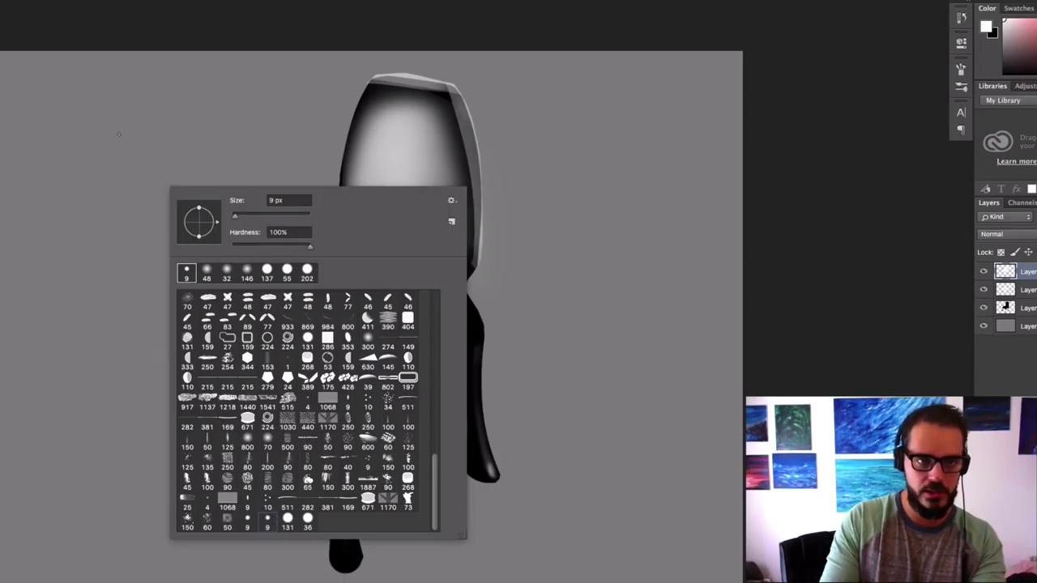
mouse_move(95, 132)
left_mouse_down()
mouse_move(160, 170)
mouse_move(275, 131)
left_mouse_up()
key("super+z")
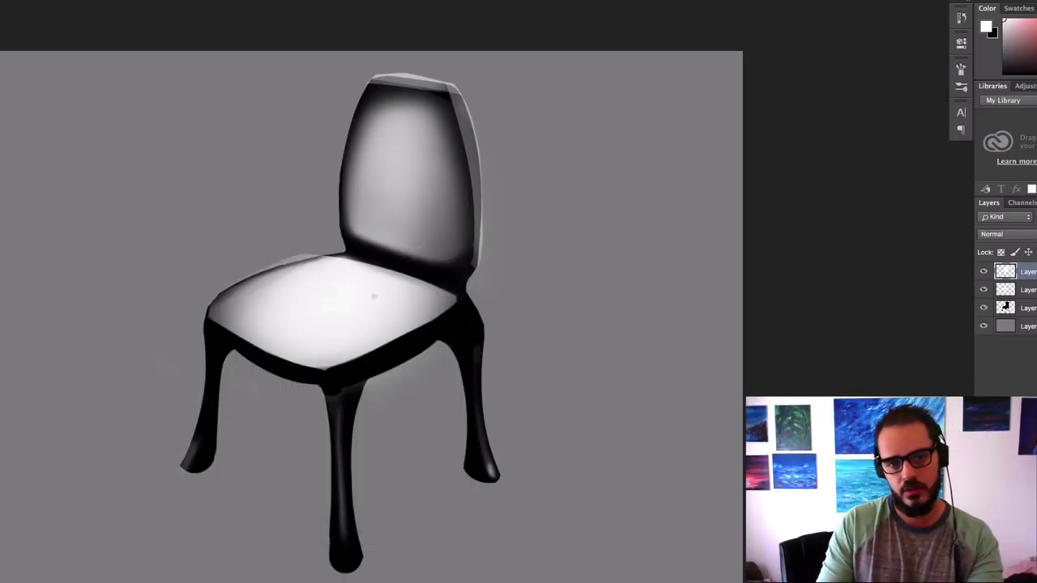
Paint a thin white highlight along the seat's front-right rim, redoing the first attempt.
left_click_drag(321, 367, 465, 310)
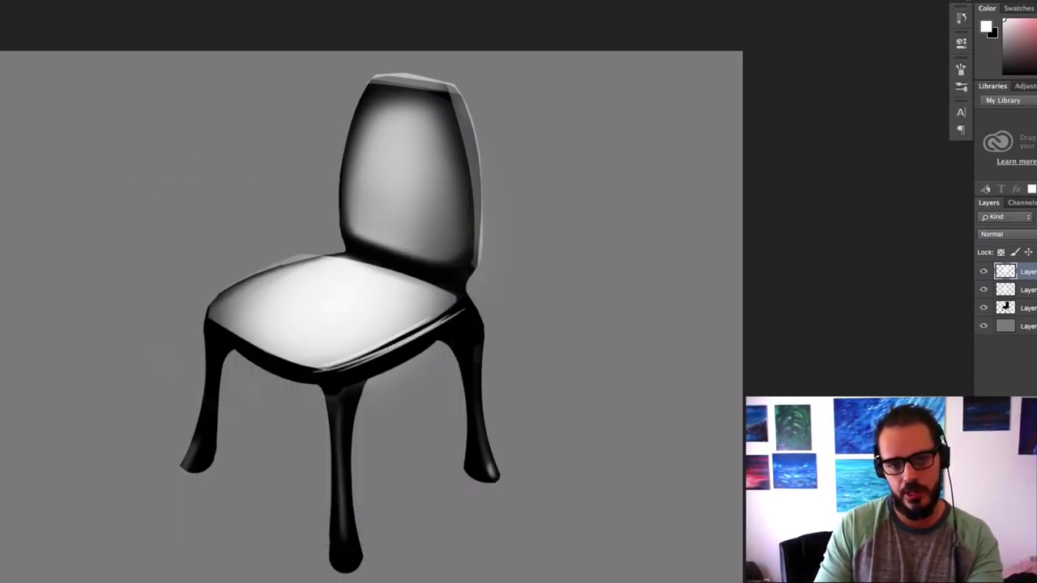
key("alt+super+z")
key("alt+super+z")
left_click_drag(316, 376, 462, 304)
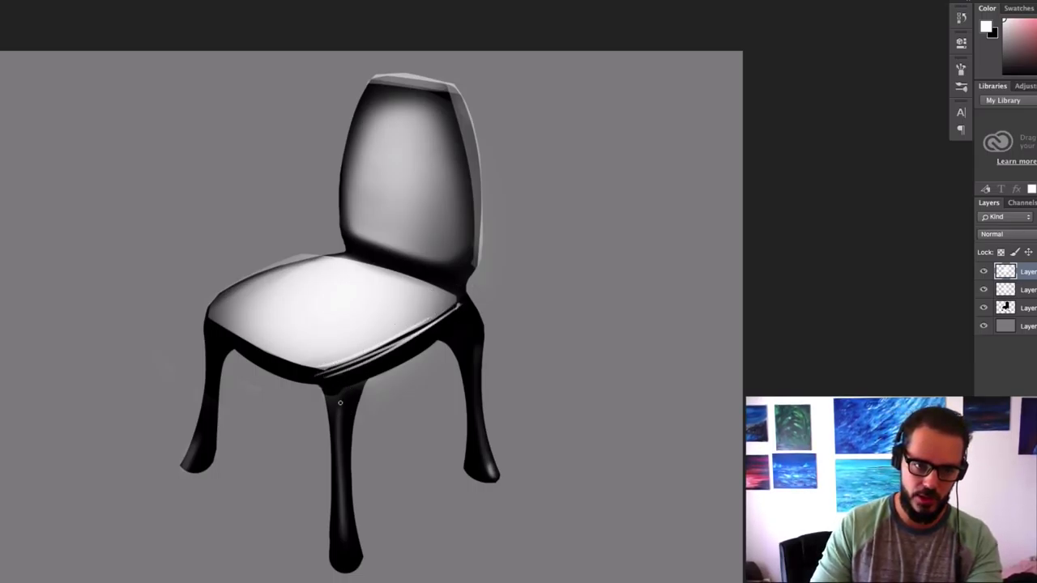
Add thin white reflections down the front leg and the right leg, with a bright spot on each foot.
mouse_move(341, 516)
left_mouse_down()
mouse_move(334, 399)
mouse_move(341, 538)
left_mouse_up()
key("super+z")
key("ctrl+z")
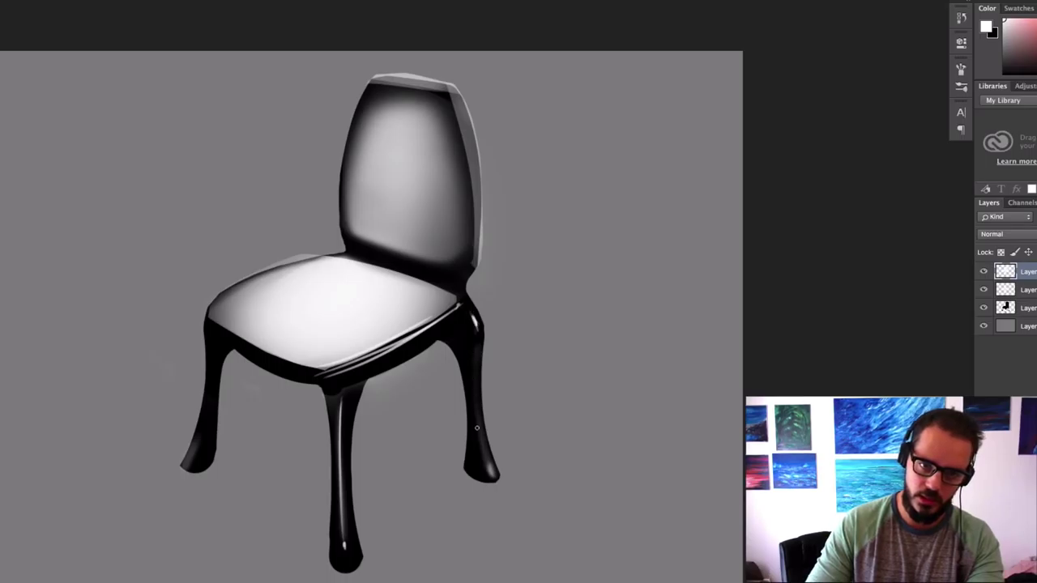
left_click_drag(479, 334, 485, 455)
key("super+z")
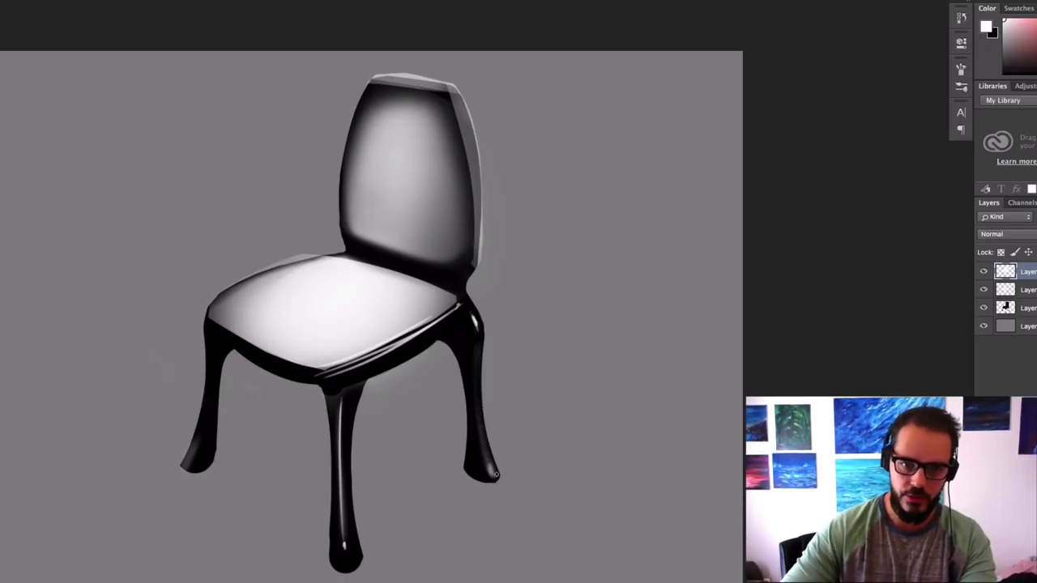
left_click_drag(482, 354, 496, 474)
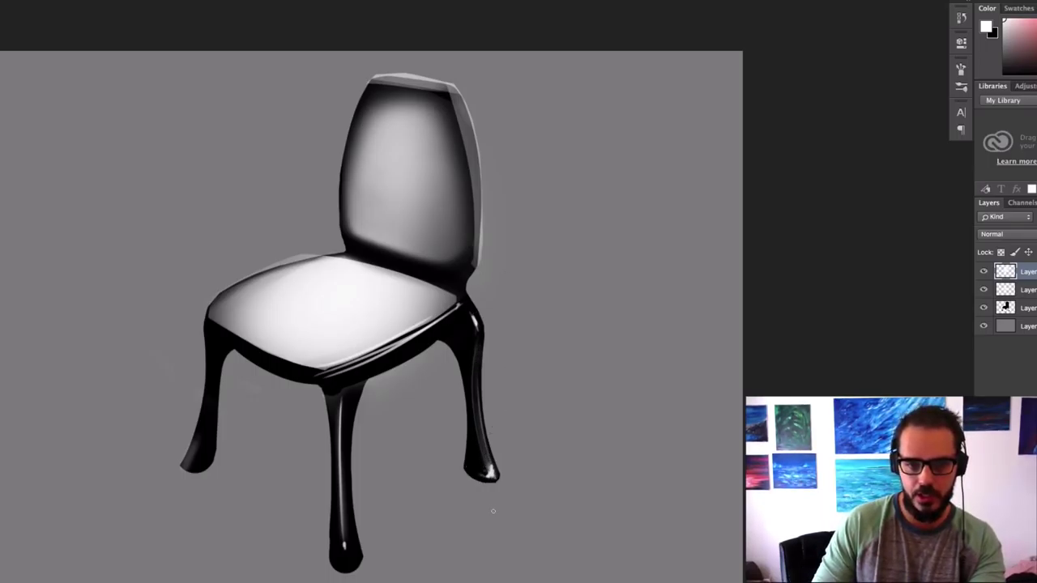
Outline the backrest with thin white highlights along its right, top and left edges.
left_click_drag(452, 93, 474, 225)
key("super+z")
left_click_drag(456, 104, 472, 243)
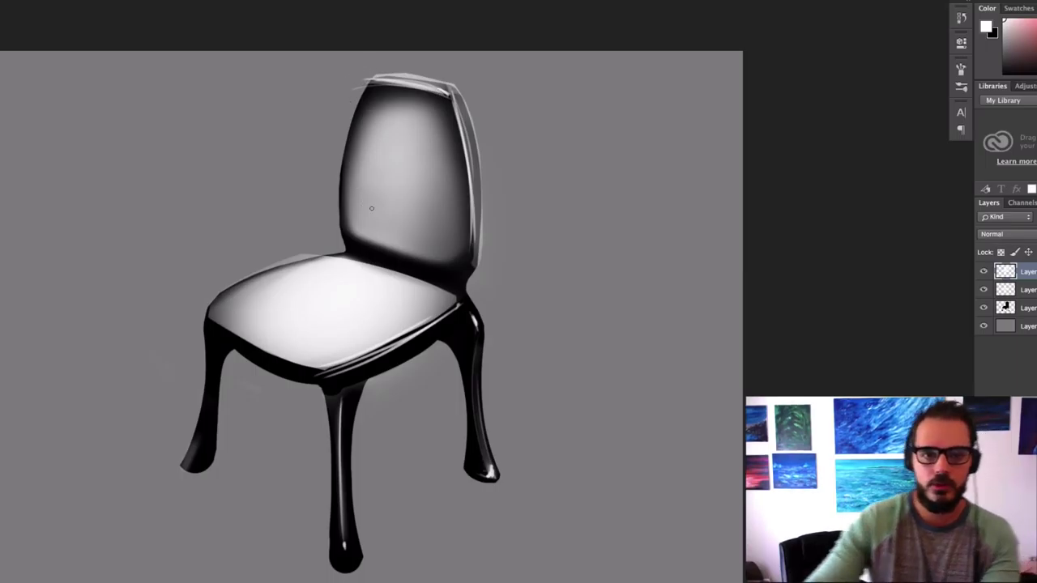
left_click_drag(346, 248, 366, 85)
left_click_drag(345, 232, 362, 100)
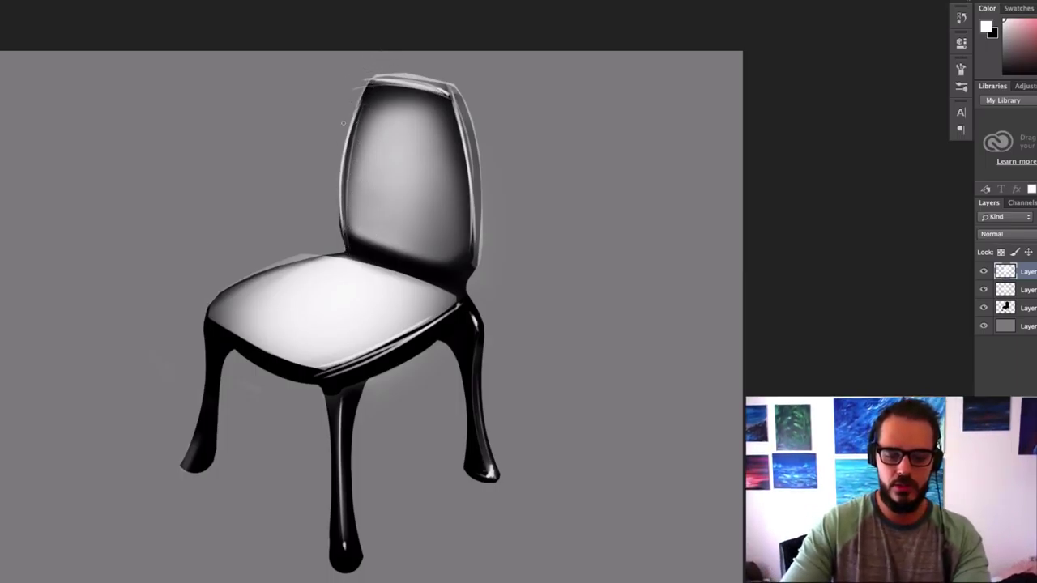
Switch to black and thicken the outer left edge of the backrest with long curved strokes.
key("x")
mouse_move(331, 211)
left_mouse_down()
mouse_move(333, 202)
mouse_move(341, 219)
left_mouse_up()
mouse_move(364, 83)
left_mouse_down()
mouse_move(342, 246)
mouse_move(363, 84)
left_mouse_up()
left_click_drag(340, 246, 362, 97)
left_click_drag(335, 206, 375, 62)
left_click_drag(335, 168, 433, 10)
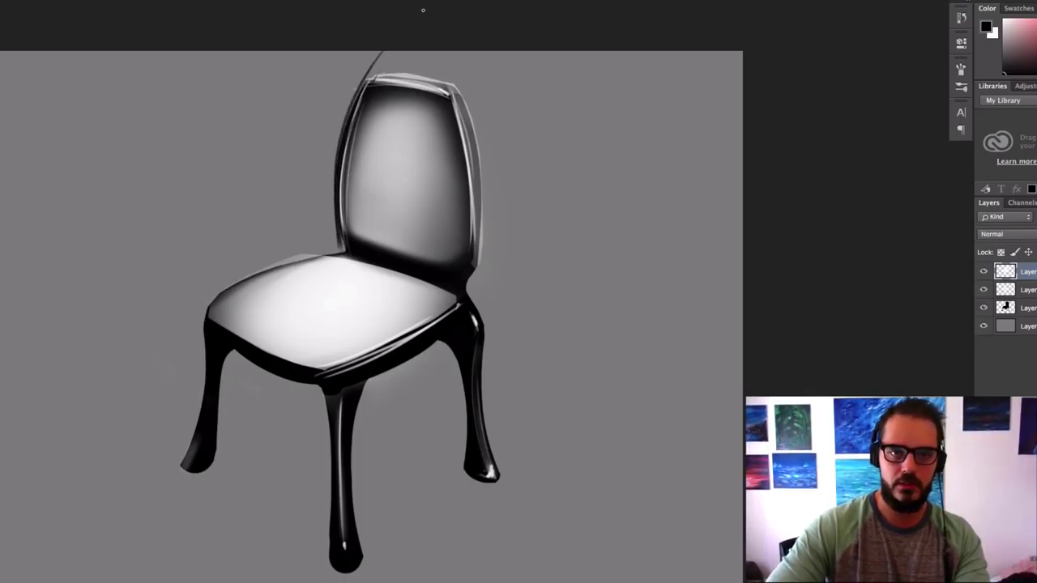
Paint a thick black rim along the seat's rear-left edge up to the backrest, using a larger brush.
left_click_drag(213, 295, 324, 245)
key("super+alt+z")
key("super+alt+z")
left_click_drag(244, 288, 249, 285)
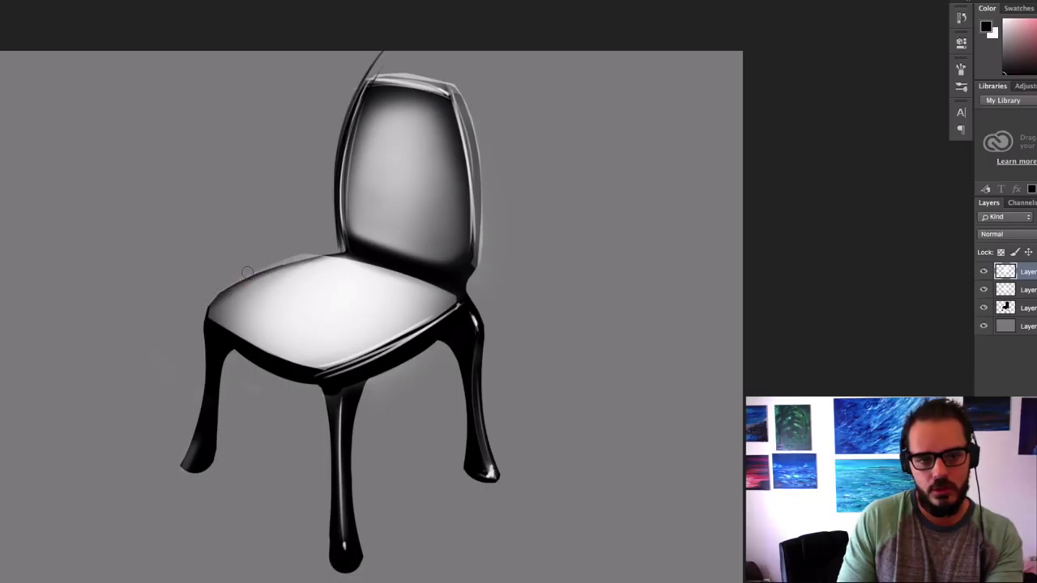
left_click_drag(188, 319, 331, 246)
left_click_drag(204, 298, 342, 248)
left_click_drag(187, 321, 340, 250)
Paint a black edge over the top of the backrest and darken the rim around the seat's front.
mouse_move(207, 300)
left_mouse_down()
mouse_move(342, 247)
mouse_move(343, 103)
left_mouse_up()
mouse_move(339, 241)
left_mouse_down()
mouse_move(371, 66)
mouse_move(448, 79)
left_mouse_up()
left_click_drag(353, 78, 466, 90)
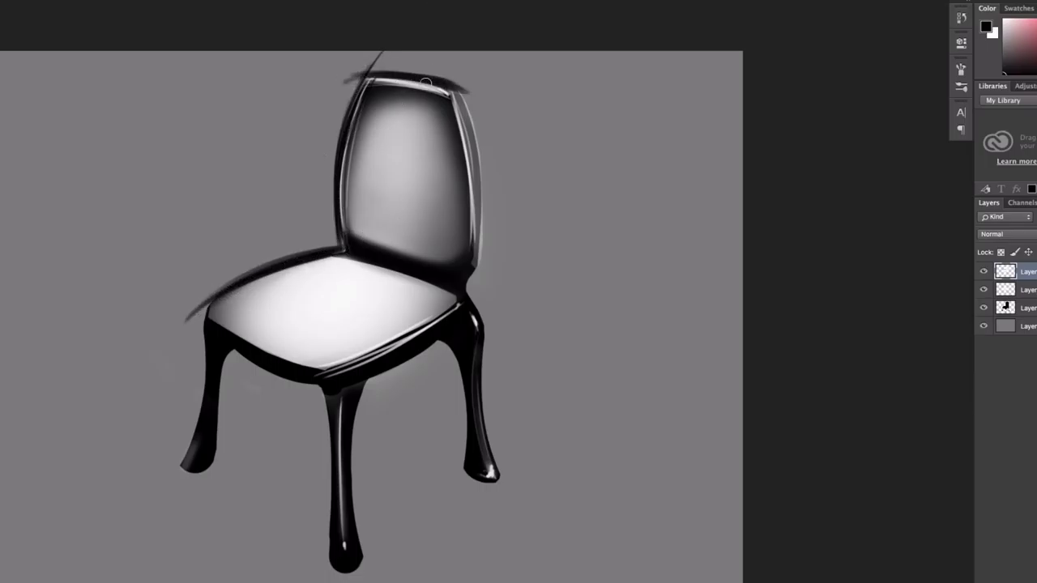
key("ctrl+z")
left_click_drag(215, 317, 329, 377)
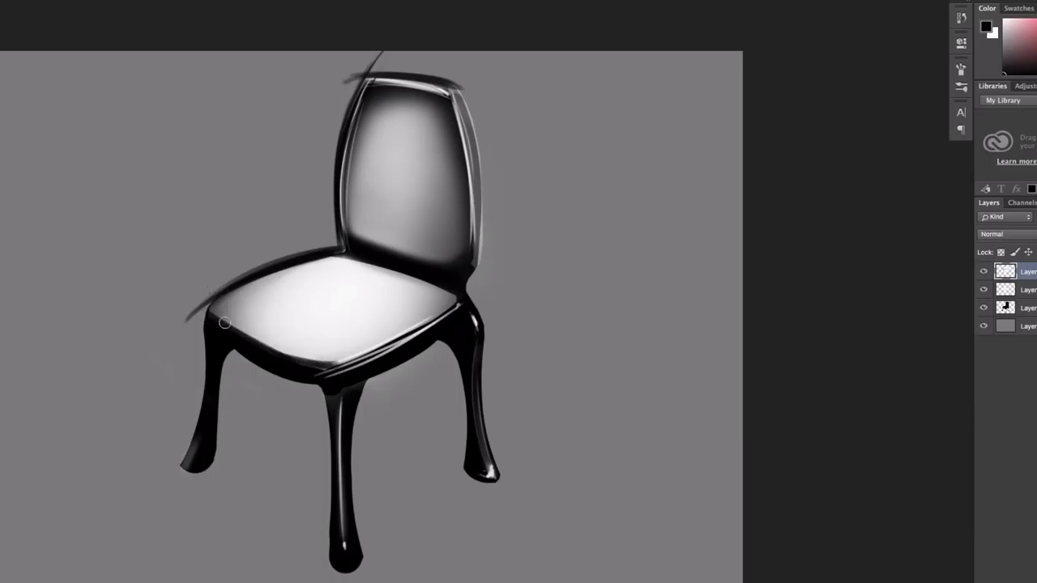
left_click_drag(213, 313, 334, 243)
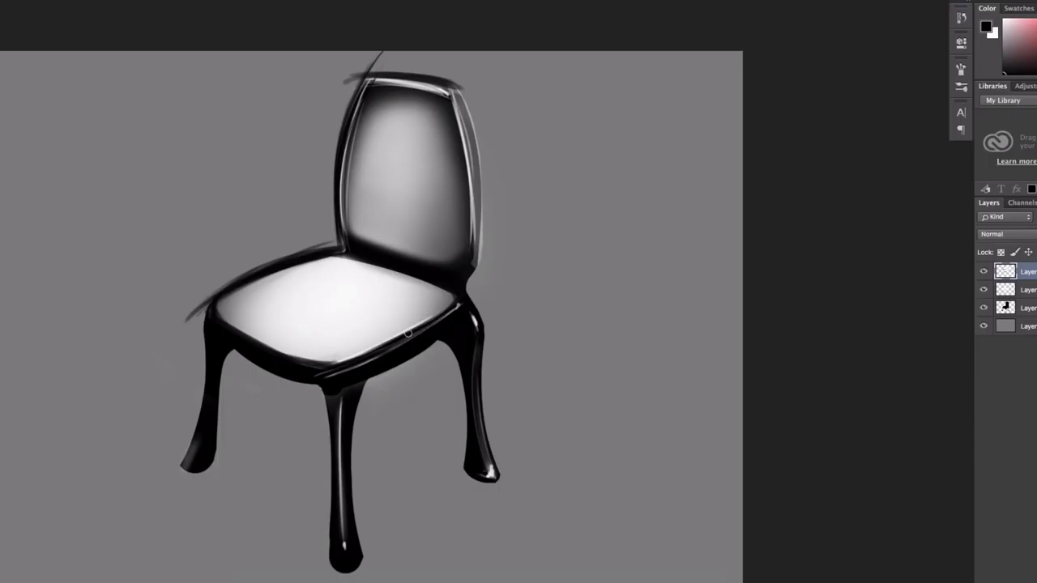
Choose the flat 282 px line brush tip, reduce its size, and paint grey diagonal streaks across the seat.
right_click(345, 340)
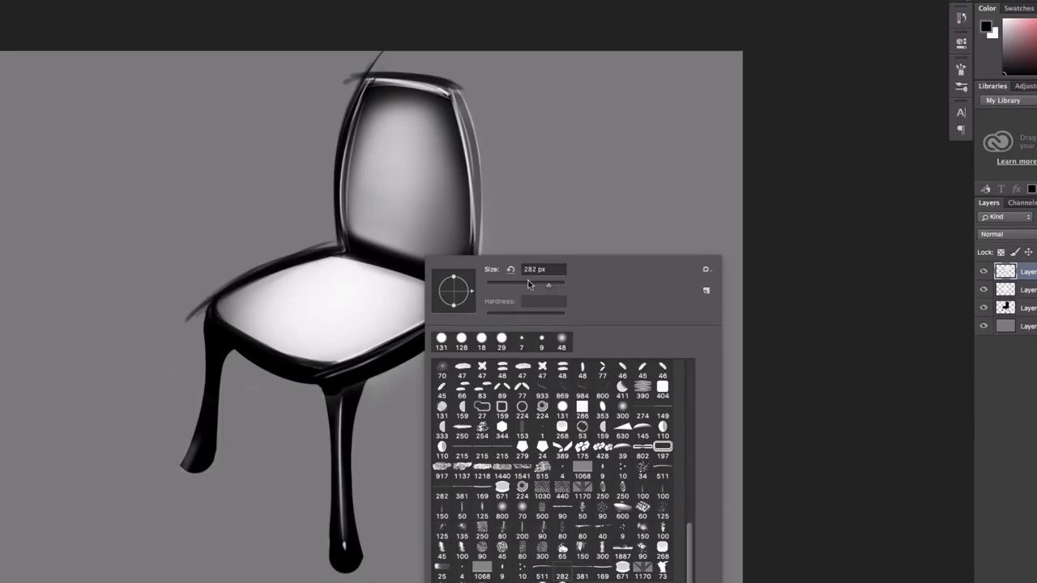
mouse_move(528, 283)
left_mouse_down()
mouse_move(363, 342)
mouse_move(412, 327)
left_mouse_up()
key("Return")
left_click_drag(431, 292, 321, 367)
mouse_move(382, 292)
left_mouse_down()
mouse_move(247, 331)
mouse_move(310, 349)
left_mouse_up()
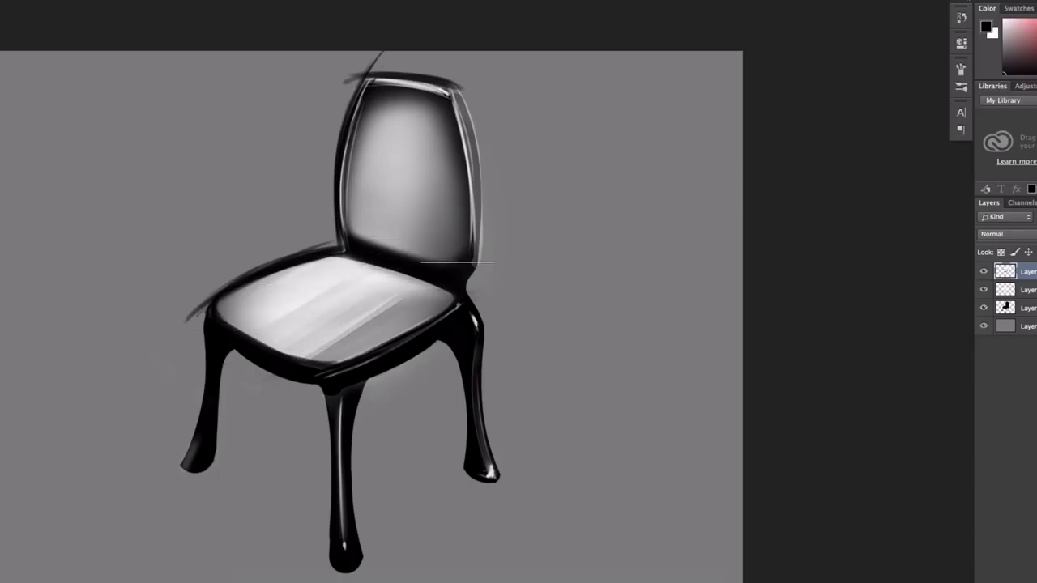
Shade the backrest panel with vertical grey streaks using the flat line brush.
left_click_drag(378, 143, 377, 235)
left_click_drag(409, 147, 409, 225)
left_click_drag(371, 120, 371, 234)
left_click_drag(405, 123, 411, 241)
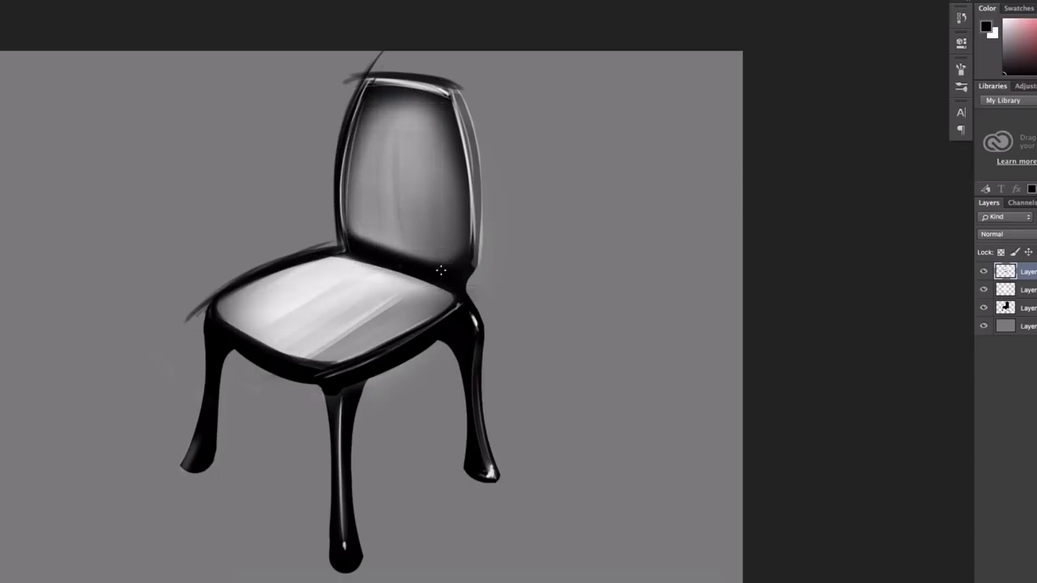
left_click_drag(438, 146, 442, 236)
mouse_move(417, 131)
left_mouse_down()
mouse_move(417, 209)
mouse_move(390, 211)
left_mouse_up()
left_click_drag(382, 144, 382, 188)
left_click_drag(423, 134, 425, 243)
left_click_drag(456, 85, 460, 146)
left_click_drag(416, 113, 417, 235)
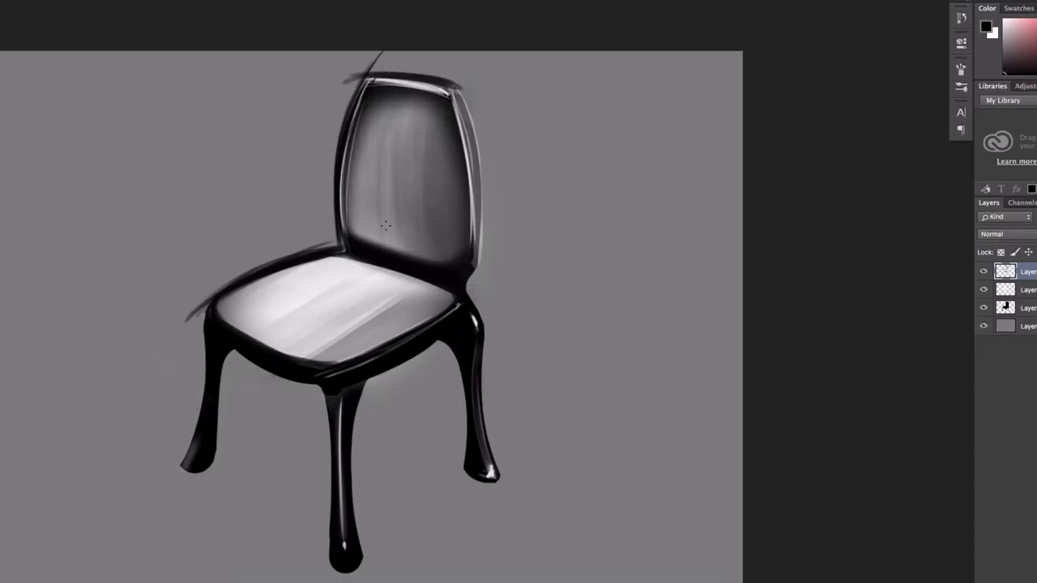
left_click_drag(382, 113, 379, 242)
left_click_drag(594, 128, 598, 389)
mouse_move(599, 425)
left_mouse_down()
mouse_move(595, 132)
mouse_move(600, 426)
left_mouse_up()
left_click_drag(592, 203, 596, 298)
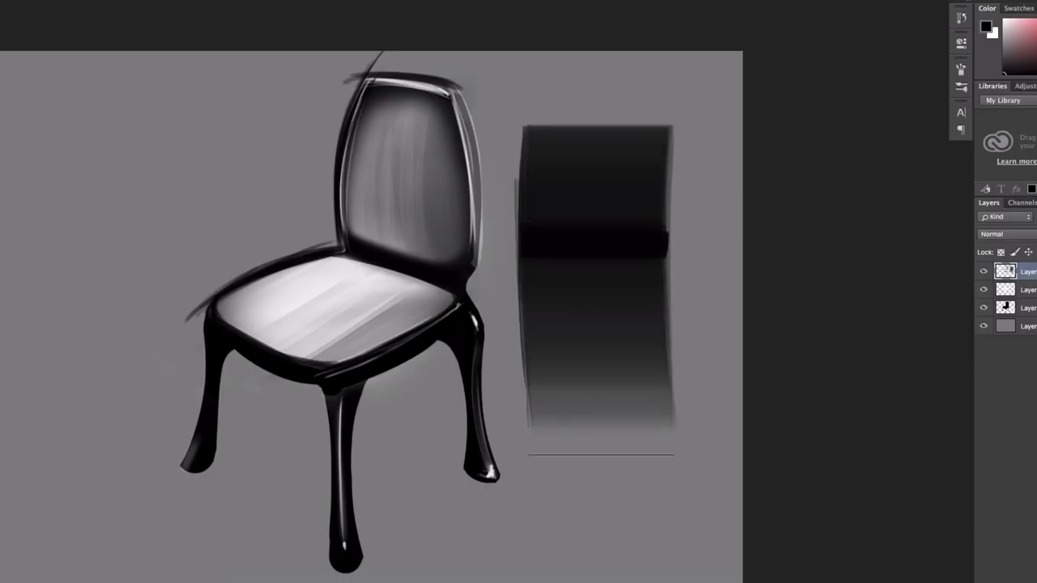
key("super+alt+z")
key("super+alt+z")
key("super+alt+z")
key("super+alt+z")
Switch to white and paint a soft highlight along the seat's front-right rim, undoing the front-left rim stroke.
left_click_drag(412, 280, 376, 285)
key("x")
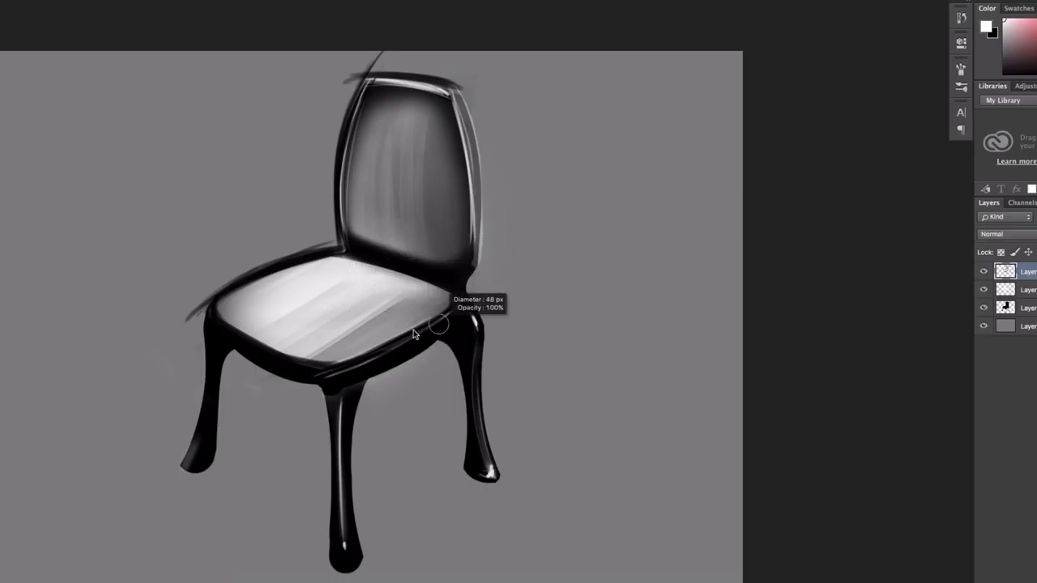
left_click_drag(413, 329, 402, 345)
left_click_drag(345, 373, 458, 306)
mouse_move(460, 306)
left_mouse_down()
mouse_move(337, 376)
mouse_move(460, 308)
left_mouse_up()
left_click_drag(214, 316, 331, 376)
key("super+alt+z")
key("super+alt+z")
Paint soft white highlights on the upper right leg and down the front leg.
mouse_move(476, 331)
left_mouse_down()
mouse_move(481, 298)
mouse_move(468, 324)
left_mouse_up()
key("super+alt+z")
left_click_drag(473, 319, 483, 459)
left_click_drag(475, 313, 491, 473)
key("super+alt+z")
mouse_move(338, 402)
left_mouse_down()
mouse_move(350, 401)
mouse_move(347, 545)
left_mouse_up()
Paint a dark translucent shadow on the floor between the legs with a wide flat brush.
left_click(551, 312, "alt")
left_click(551, 312, "alt")
left_click(551, 312, "alt")
left_click(497, 360, "super")
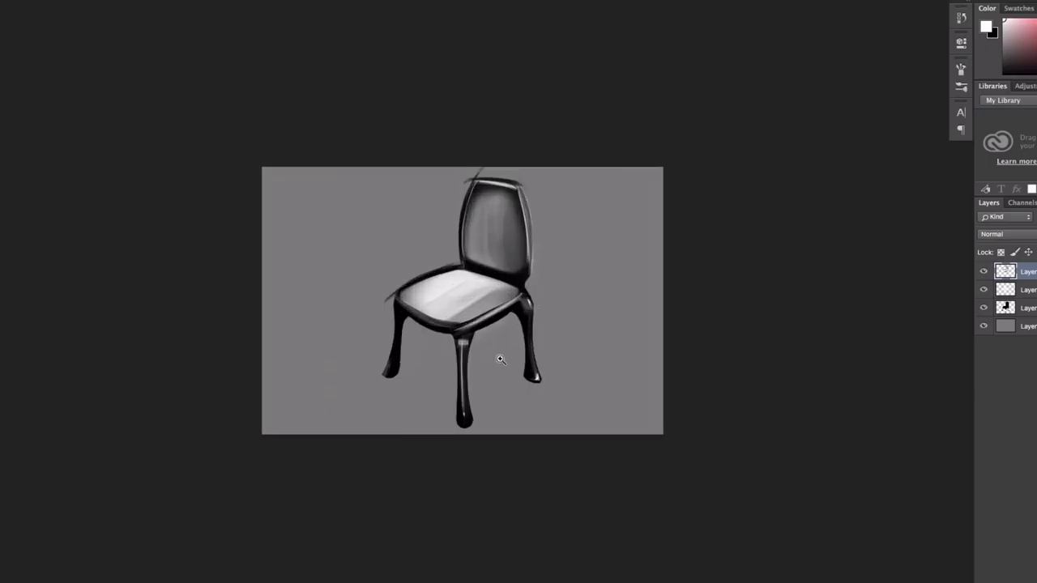
left_click(501, 361, "super")
left_click(501, 360, "super")
left_click(444, 316, "alt")
left_click_drag(491, 332, 537, 311)
right_click(420, 335)
left_click_drag(478, 294, 478, 301)
mouse_move(324, 444)
left_mouse_down()
mouse_move(504, 329)
mouse_move(492, 358)
left_mouse_up()
key("super+alt+z")
left_click_drag(424, 393, 334, 437)
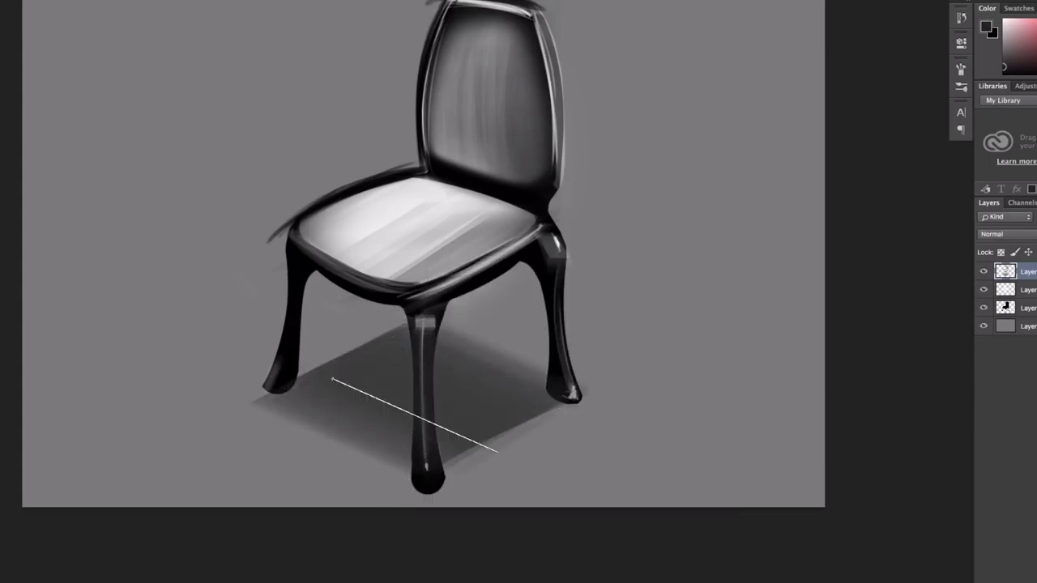
Paint soft grey cast shadows on the floor, stretching leftward from the left and front feet.
left_click(640, 265, "alt")
left_click(640, 266, "alt")
left_click(583, 354, "super")
left_click(584, 355, "super")
left_click(582, 354, "ctrl")
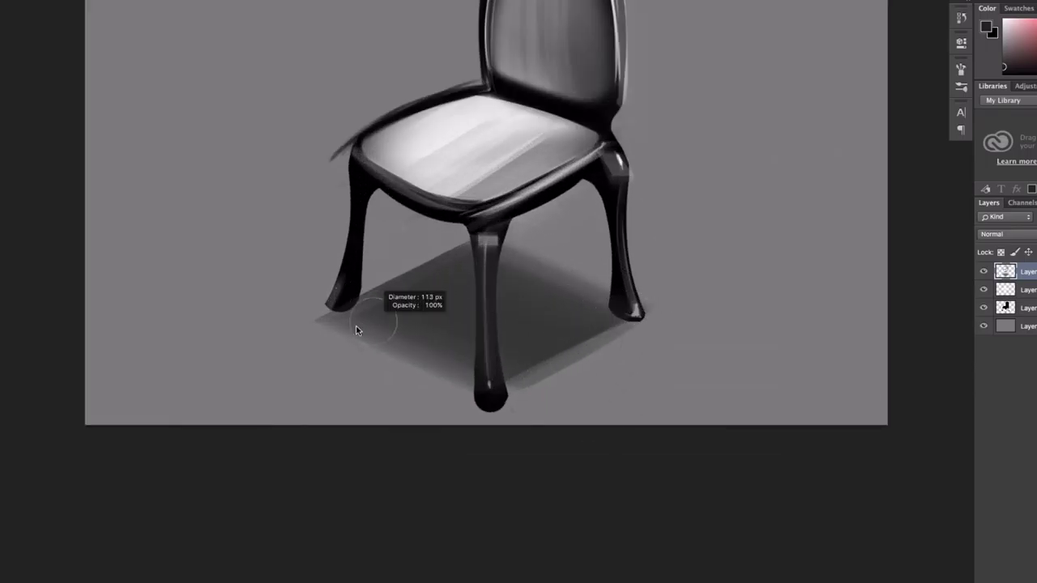
left_click_drag(336, 316, 199, 363)
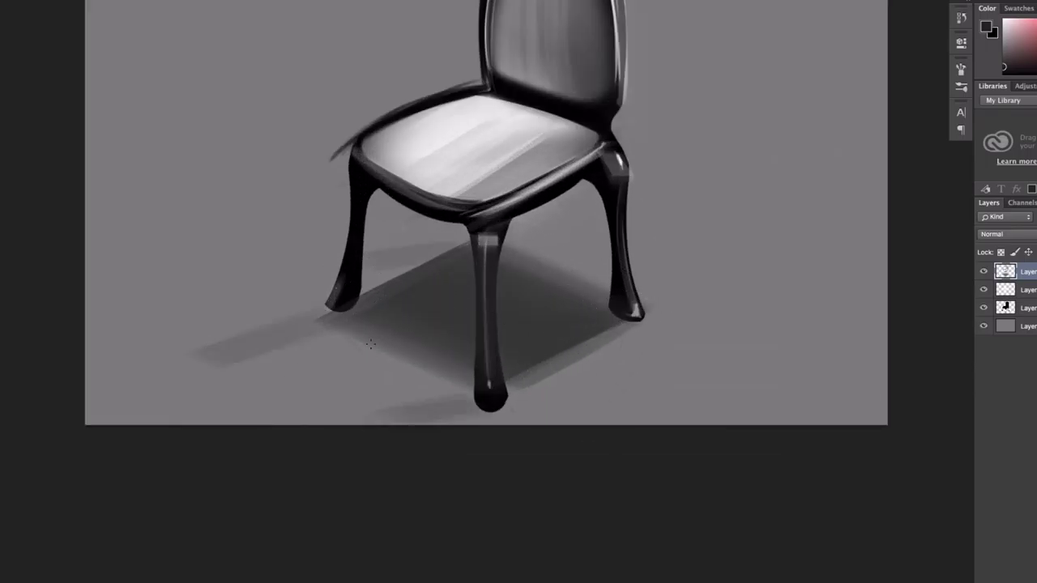
Choose a thin brush and draw dark crossing seams over the seat and a vertical seam down the backrest.
left_click(453, 267, "ctrl+alt")
left_click(585, 250, "super")
right_click(518, 243)
left_click(618, 572)
left_click_drag(362, 238, 496, 166)
left_click_drag(364, 236, 495, 166)
key("super+z")
mouse_move(493, 123)
left_mouse_down()
mouse_move(472, 168)
mouse_move(467, 66)
left_mouse_up()
left_click_drag(478, 194, 474, 52)
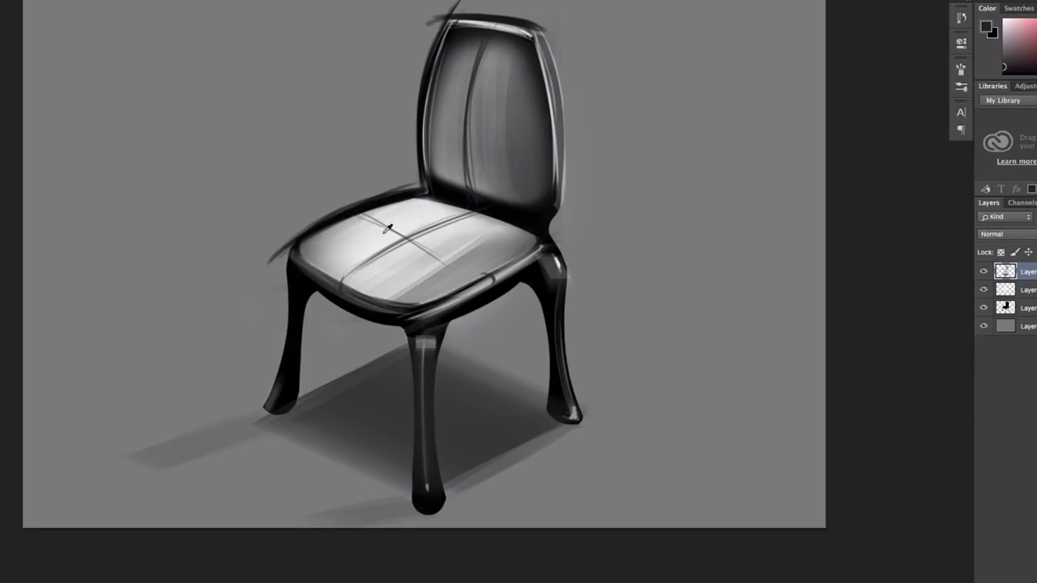
Draw light highlight lines along the backrest panel's lower edge and right inner edge.
mouse_move(477, 202)
left_mouse_down()
mouse_move(482, 41)
mouse_move(530, 213)
left_mouse_up()
key("super+z")
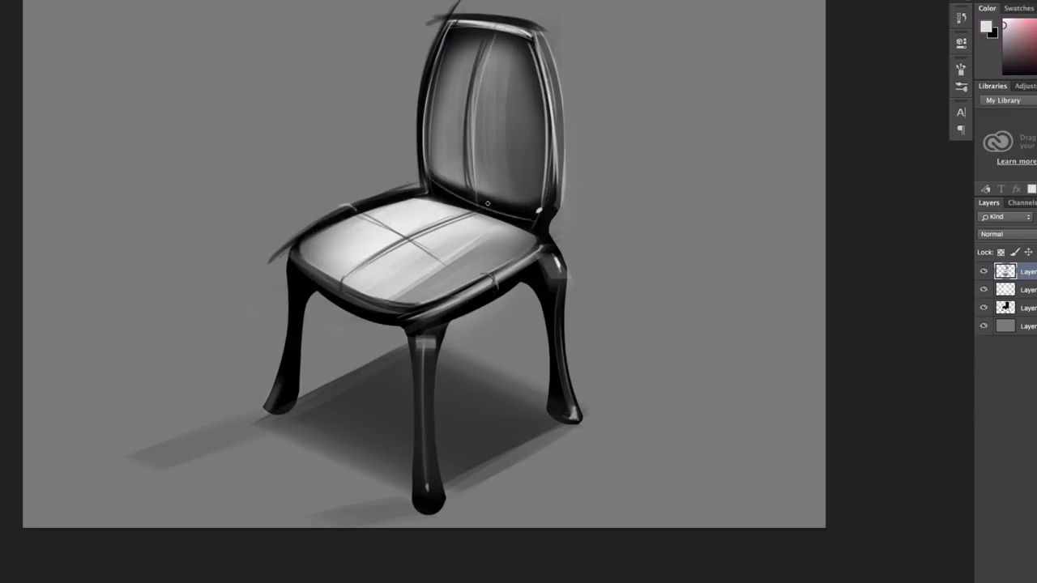
left_click_drag(420, 171, 524, 215)
left_click_drag(529, 207, 529, 214)
key("super+alt+z")
key("super+alt+z")
key("super+alt+z")
left_click_drag(535, 52, 541, 199)
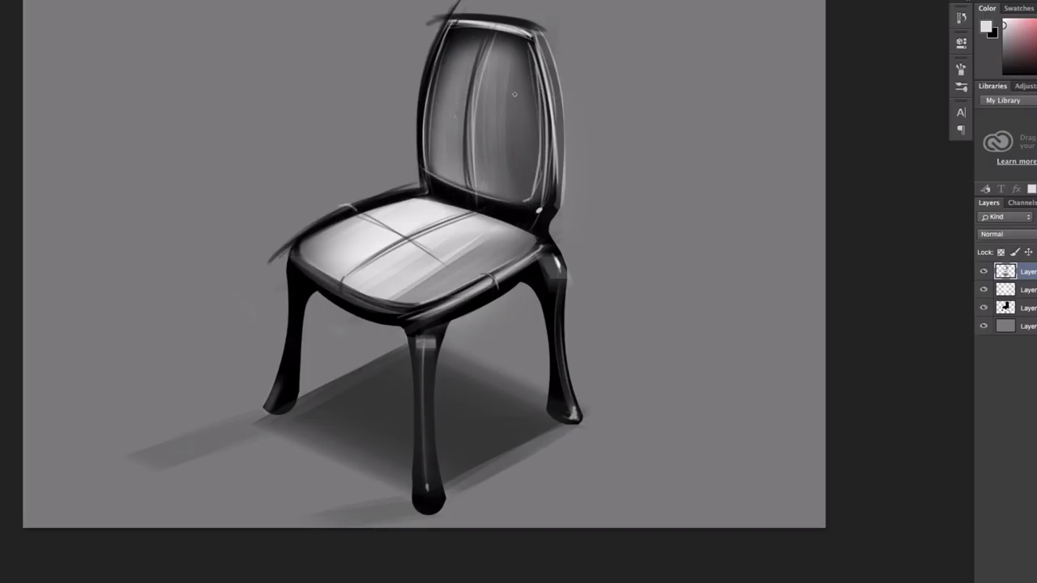
key("super+z")
Add light reflections down the right leg and repaint its inner edge in sampled black.
left_click_drag(556, 285, 575, 419)
key("super+z")
left_click_drag(556, 287, 562, 385)
left_click_drag(552, 279, 568, 408)
left_click(554, 397, "alt")
left_click_drag(548, 332, 555, 405)
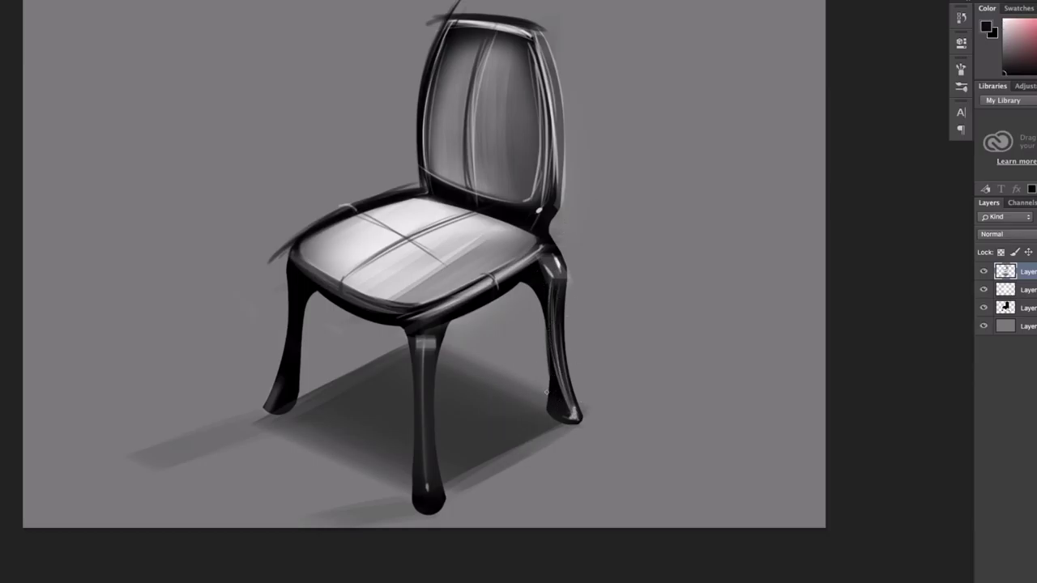
Switch to the light colour and paint highlights down the left leg and on the front leg and foot.
key("x")
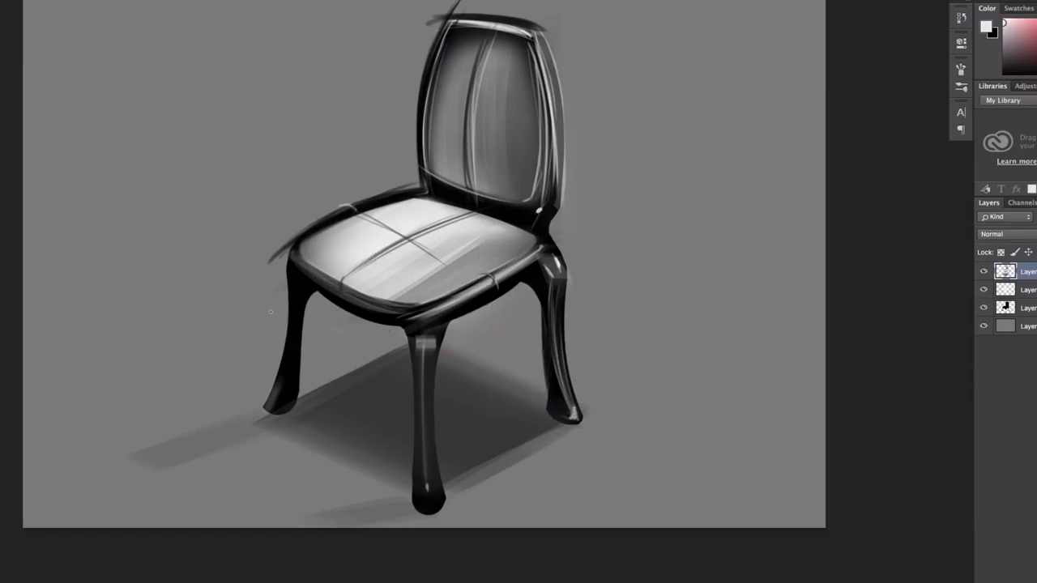
left_click_drag(289, 268, 294, 376)
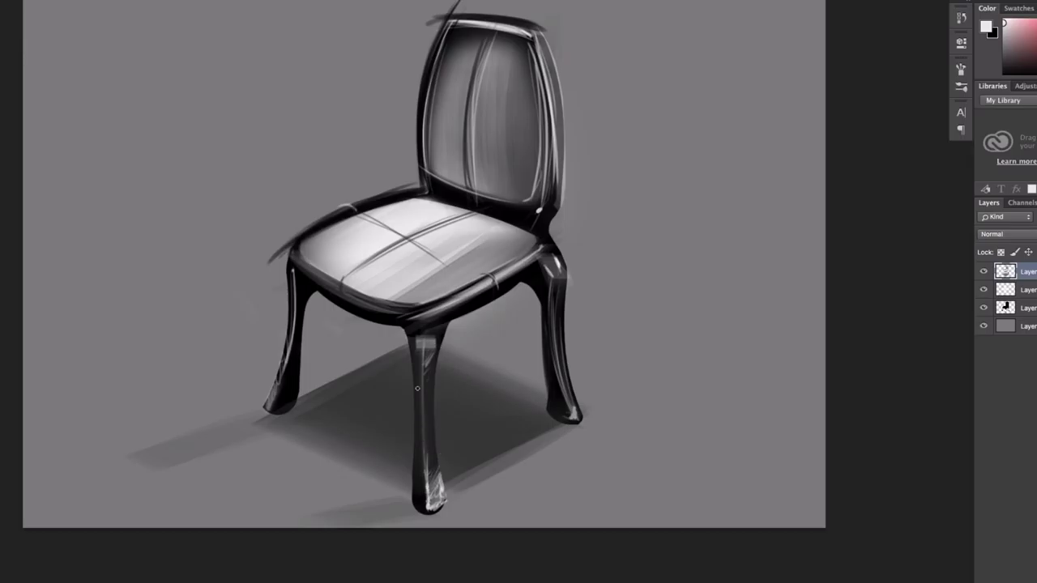
left_click_drag(423, 344, 427, 414)
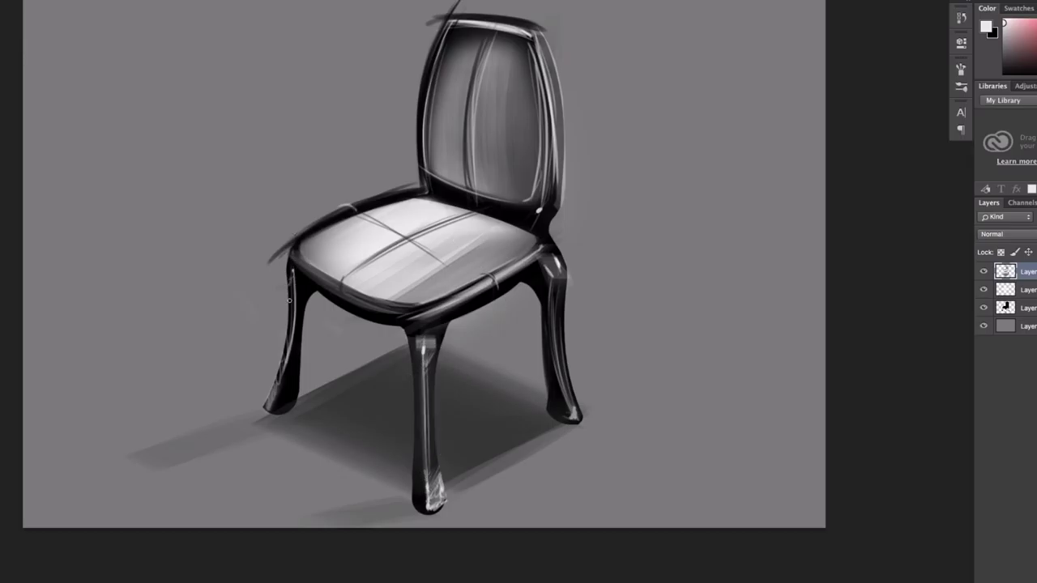
Switch to black and redefine the seat's front rims and the rear edge below the backrest.
key("x")
left_click_drag(299, 267, 386, 316)
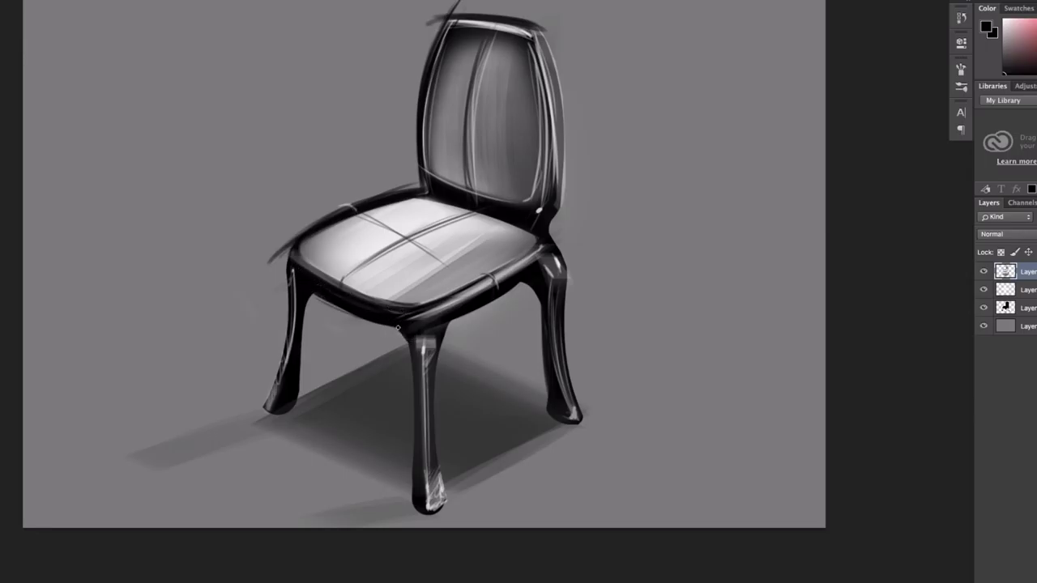
left_click(510, 277, "alt")
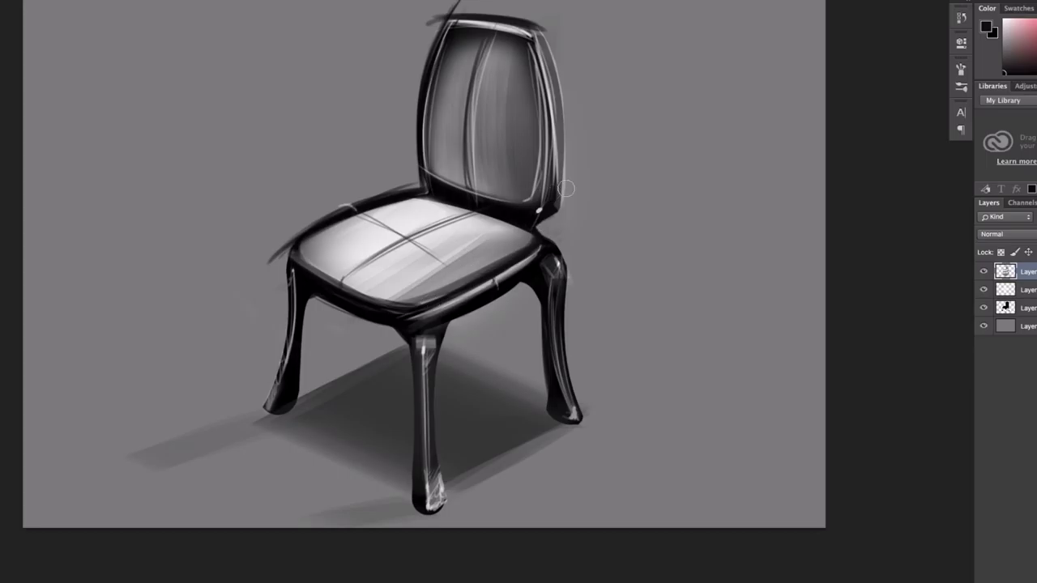
key("ctrl+z")
left_click_drag(422, 195, 531, 236)
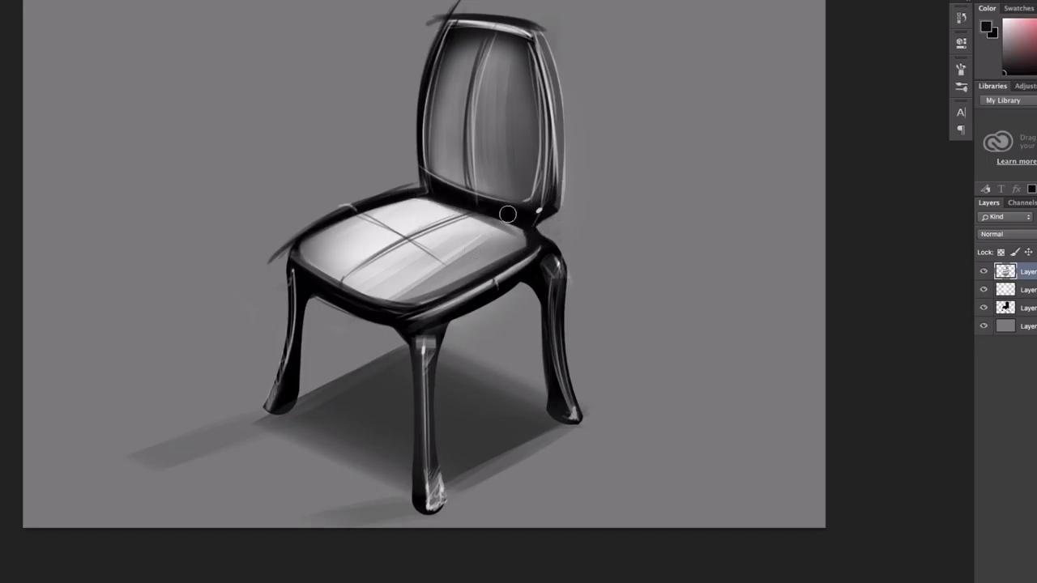
Choose another brush tip, sample the seat's light tone, and highlight the front-right rim and the right leg's knee.
left_click(624, 242, "alt")
right_click(623, 240)
left_click(721, 535)
left_click(571, 220)
left_click(383, 237, "alt")
mouse_move(462, 304)
left_mouse_down()
mouse_move(423, 319)
mouse_move(519, 274)
left_mouse_up()
key("ctrl+z")
left_click_drag(424, 317, 518, 274)
left_click_drag(548, 271, 554, 276)
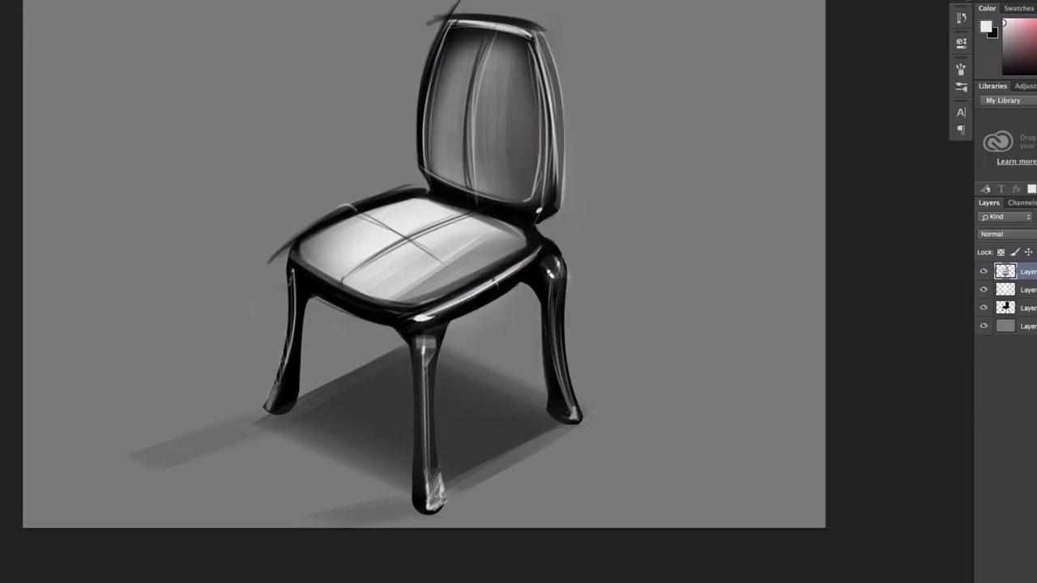
left_click_drag(555, 371, 574, 414)
key("ctrl+z")
mouse_move(553, 295)
left_mouse_down()
mouse_move(555, 378)
mouse_move(574, 419)
left_mouse_up()
key("ctrl+z")
left_click_drag(290, 243, 386, 196)
key("ctrl+z")
Sample a dark tone and shade the seat's right side with broad diagonal streaks.
left_click(404, 260, "alt")
left_click(367, 307, "alt")
left_click(438, 318, "super")
left_click_drag(530, 247, 369, 299)
left_click_drag(531, 234, 430, 280)
left_click(605, 107, "alt+super")
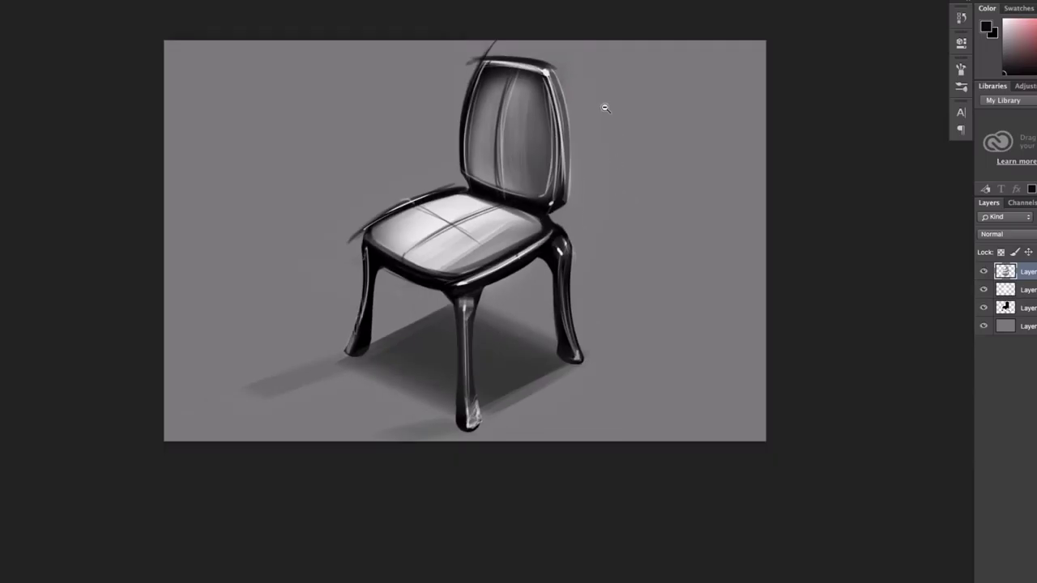
right_click(572, 350)
key("Escape")
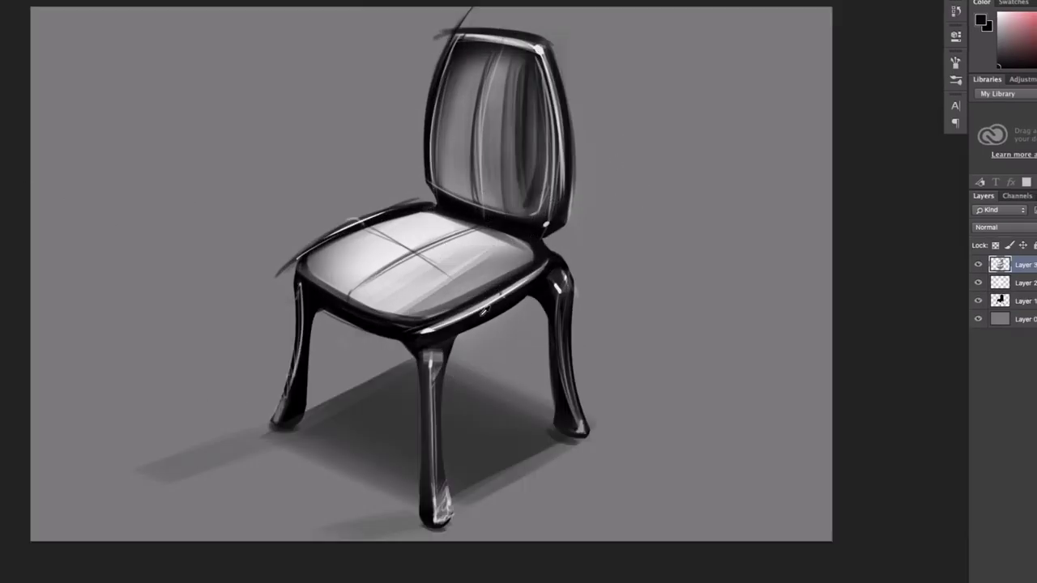
Paint over the seat's front-right rim in black and brush a broad light reflection along it.
mouse_move(419, 333)
left_mouse_down()
mouse_move(497, 304)
mouse_move(548, 261)
left_mouse_up()
right_click(548, 248)
left_click(572, 236)
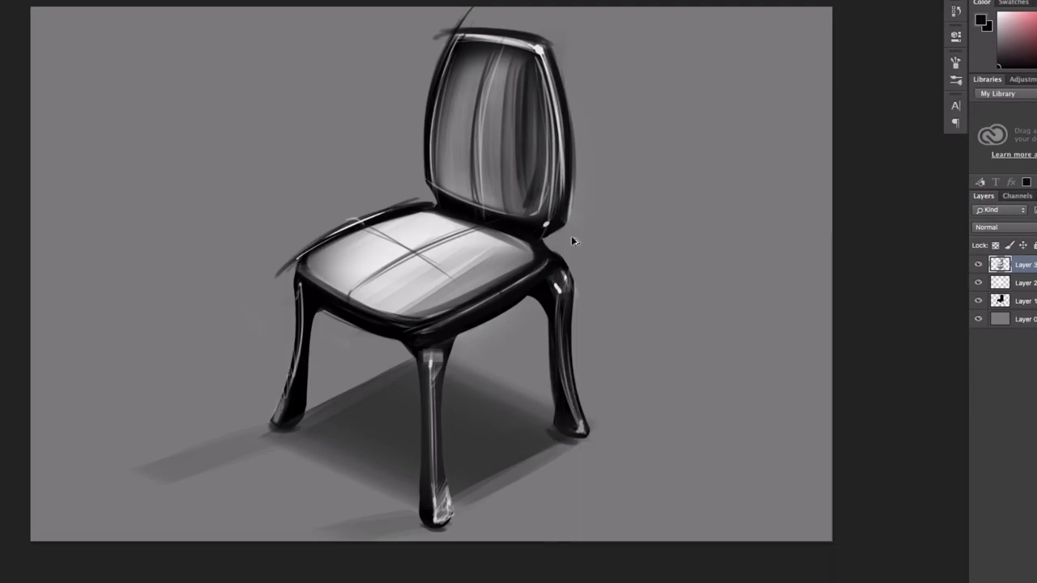
mouse_move(424, 337)
left_mouse_down()
mouse_move(543, 268)
mouse_move(419, 333)
mouse_move(525, 281)
left_mouse_up()
left_click_drag(461, 305, 442, 305)
scroll(455, 306, "up", 8)
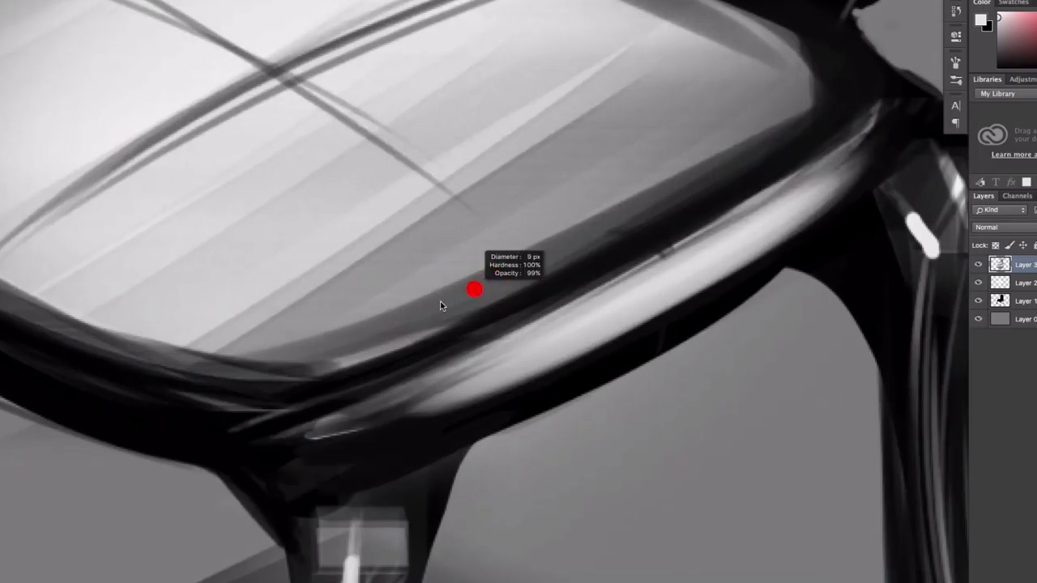
Paint a light highlight along the seat cushion's front-right edge, with bright accents at the front corner.
mouse_move(299, 371)
left_mouse_down()
mouse_move(515, 293)
mouse_move(818, 116)
mouse_move(607, 236)
mouse_move(815, 96)
mouse_move(799, 136)
mouse_move(666, 213)
mouse_move(389, 341)
left_mouse_up()
mouse_move(332, 366)
left_mouse_down()
mouse_move(677, 220)
mouse_move(804, 134)
left_mouse_up()
left_click_drag(528, 323, 759, 264)
left_click_drag(527, 313, 511, 317)
mouse_move(572, 360)
left_mouse_down()
mouse_move(499, 377)
mouse_move(555, 354)
left_mouse_up()
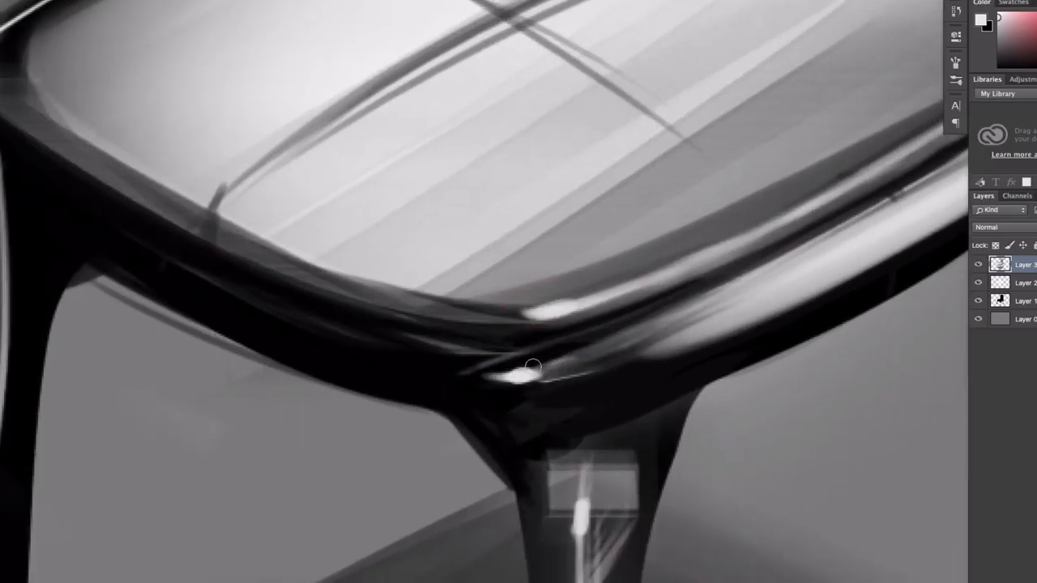
Paint a thin light highlight along the seat's front-left rim from the front corner to the left leg.
mouse_move(153, 255)
left_mouse_down()
mouse_move(351, 338)
mouse_move(496, 374)
left_mouse_up()
left_click_drag(18, 162, 58, 200)
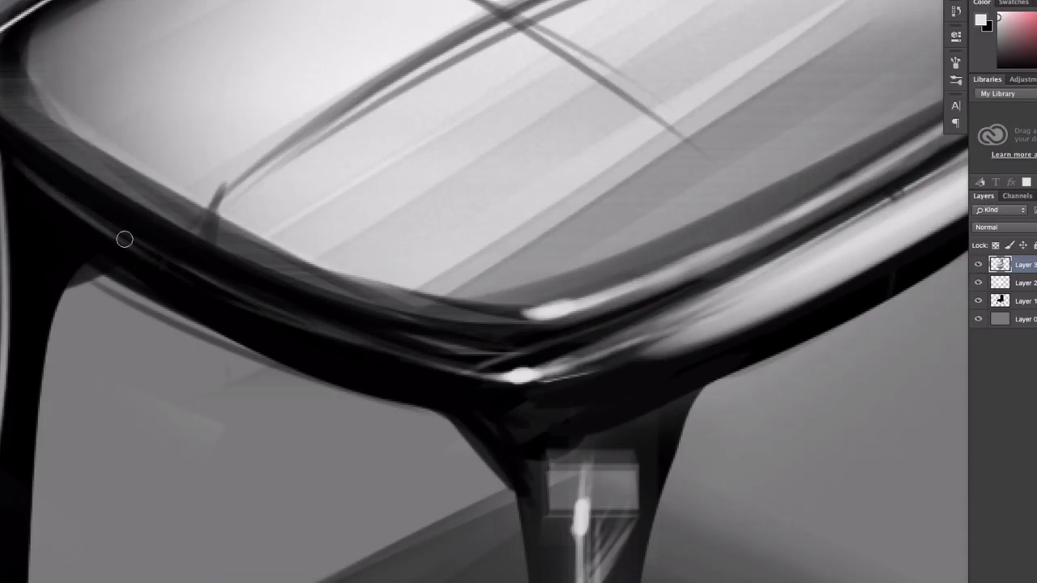
mouse_move(125, 235)
left_mouse_down()
mouse_move(211, 291)
mouse_move(478, 378)
left_mouse_up()
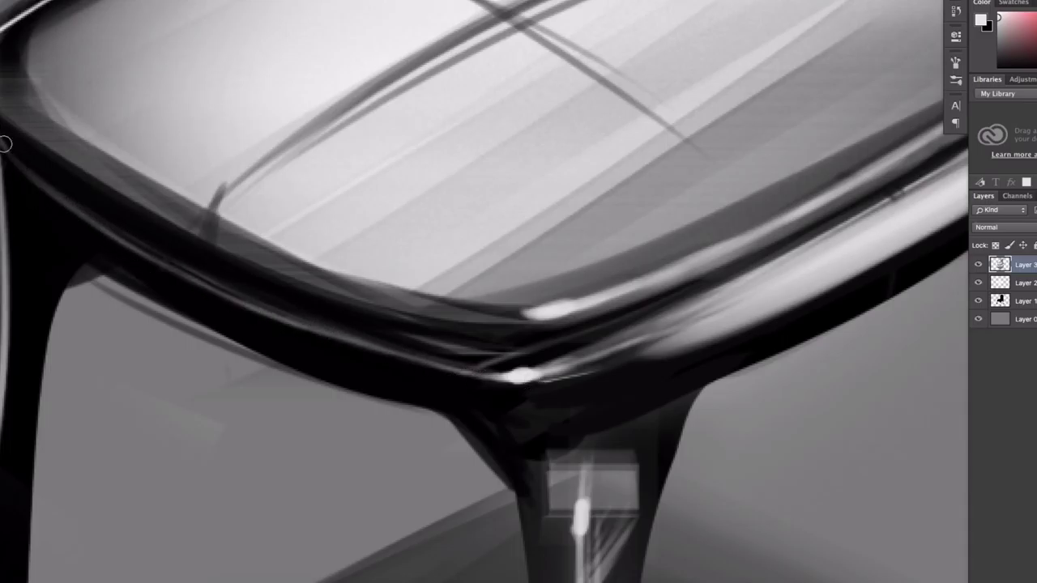
key("x")
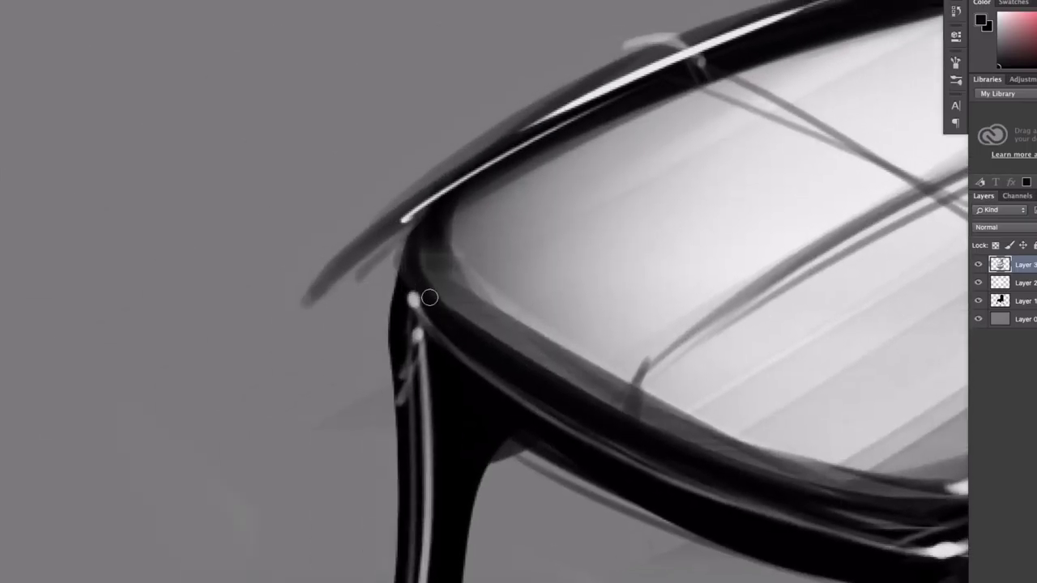
left_click_drag(618, 319, 523, 287)
On a new layer, shade the backrest with black so it darkens gradually from its top towards its lower edge.
key("d")
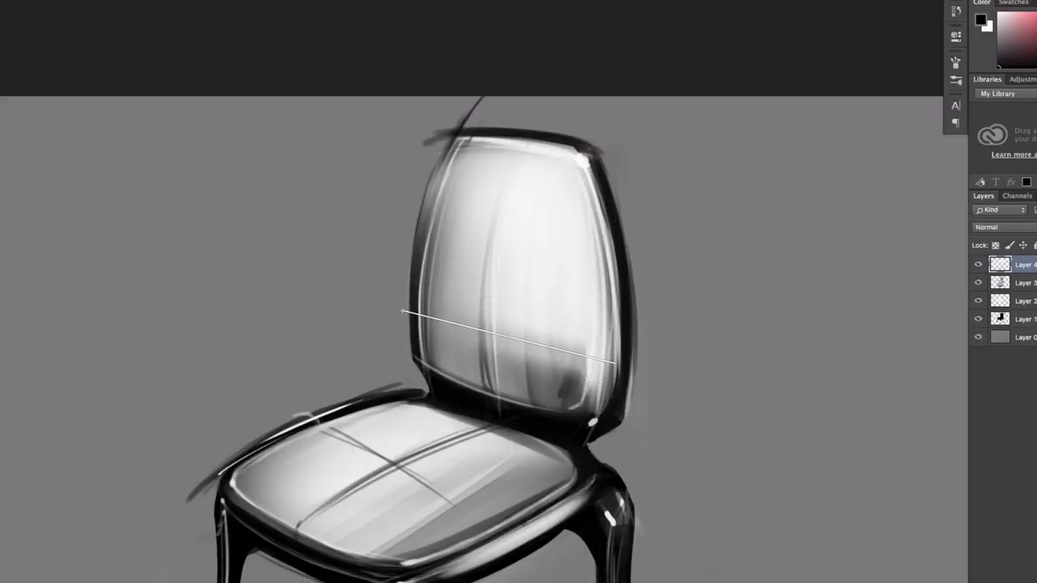
left_click_drag(529, 400, 512, 273)
key("ctrl+z")
left_click_drag(511, 329, 511, 391)
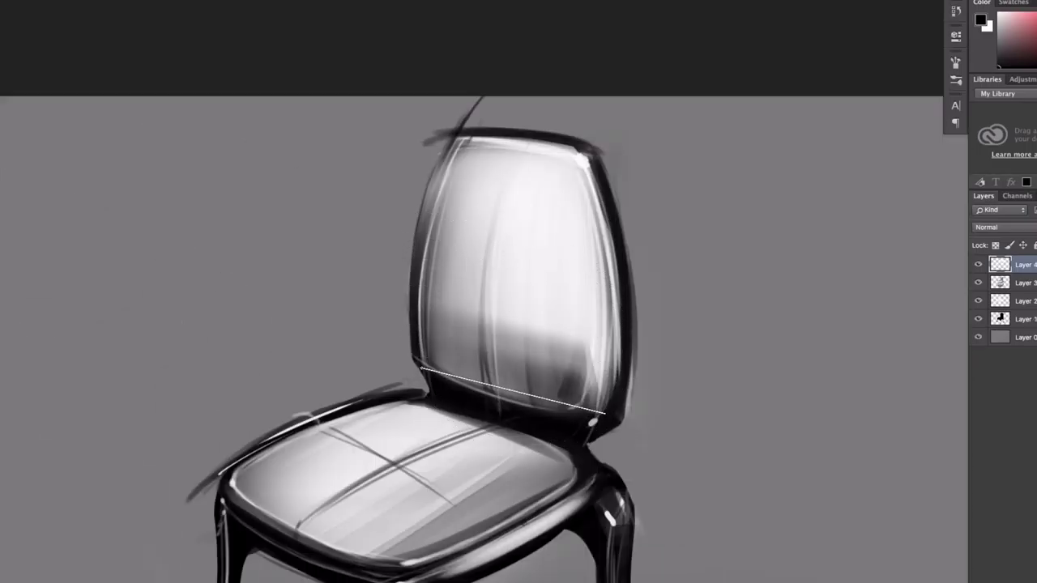
left_click_drag(511, 261, 511, 397)
left_click_drag(454, 243, 583, 389)
mouse_move(454, 162)
left_mouse_down()
mouse_move(583, 308)
mouse_move(599, 405)
left_mouse_up()
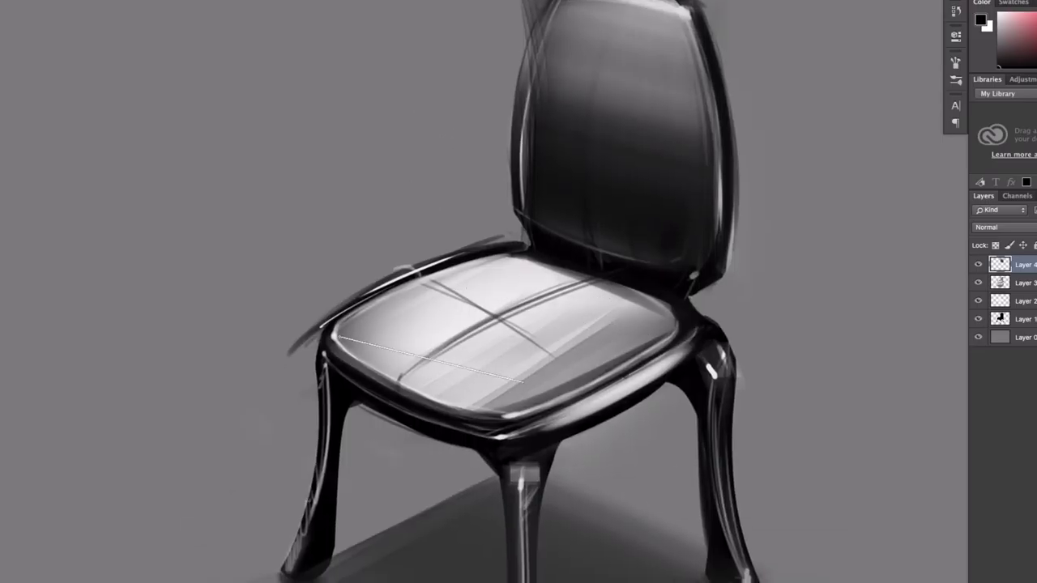
Adjust the brush and repaint the seat with broad dark diagonal strokes followed by lighter ones.
right_click(430, 359)
left_click_drag(506, 289, 516, 299)
left_click_drag(434, 360, 572, 293)
mouse_move(429, 378)
left_mouse_down()
mouse_move(581, 293)
mouse_move(545, 308)
left_mouse_up()
key("x")
left_click_drag(348, 389, 600, 300)
left_click_drag(365, 364, 648, 268)
Brighten the upper part of the backrest with broad white strokes.
mouse_move(637, 27)
left_mouse_down()
mouse_move(623, 94)
mouse_move(645, 61)
left_mouse_up()
left_click_drag(603, 190, 556, 302)
key("super+z")
left_click_drag(590, 122, 577, 194)
left_click_drag(590, 125, 577, 203)
Erase the paint spilling outside the backrest's upper corners and sides.
key("e")
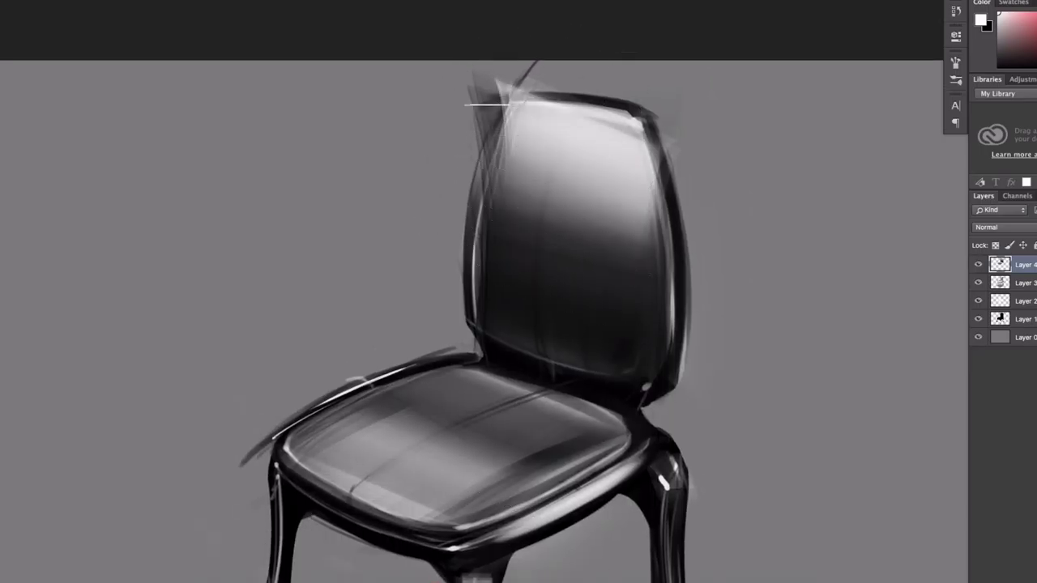
key("super+z")
left_click_drag(491, 77, 431, 192)
left_click_drag(680, 106, 715, 246)
left_click_drag(505, 77, 466, 107)
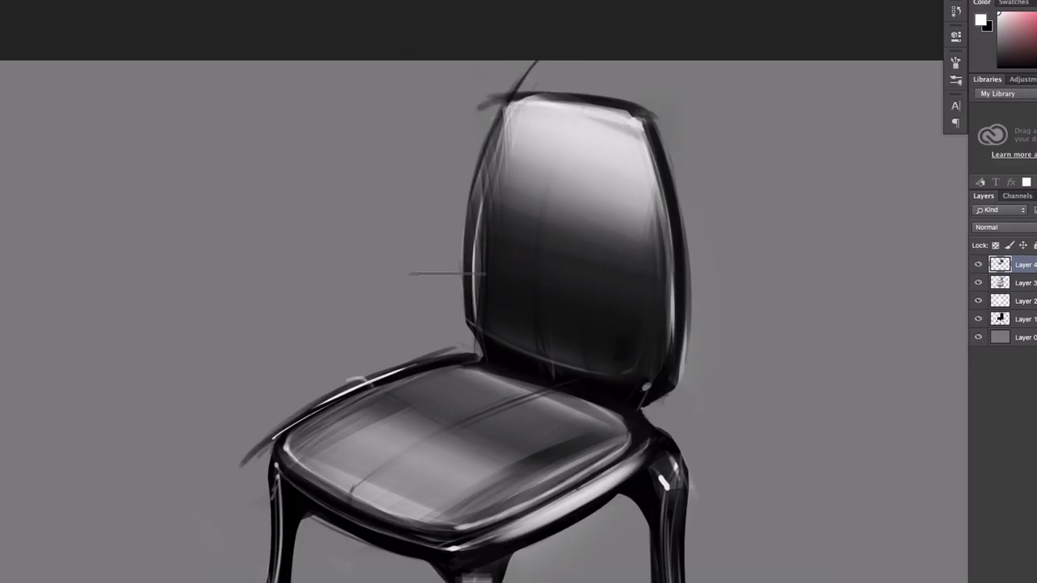
On a new layer, stamp two slanted white seam lines across the middle of the backrest with a line brush.
key("super+minus")
key("super+minus")
left_click_drag(634, 449, 583, 321)
key("super+plus")
key("super+plus")
left_click_drag(592, 267, 574, 411)
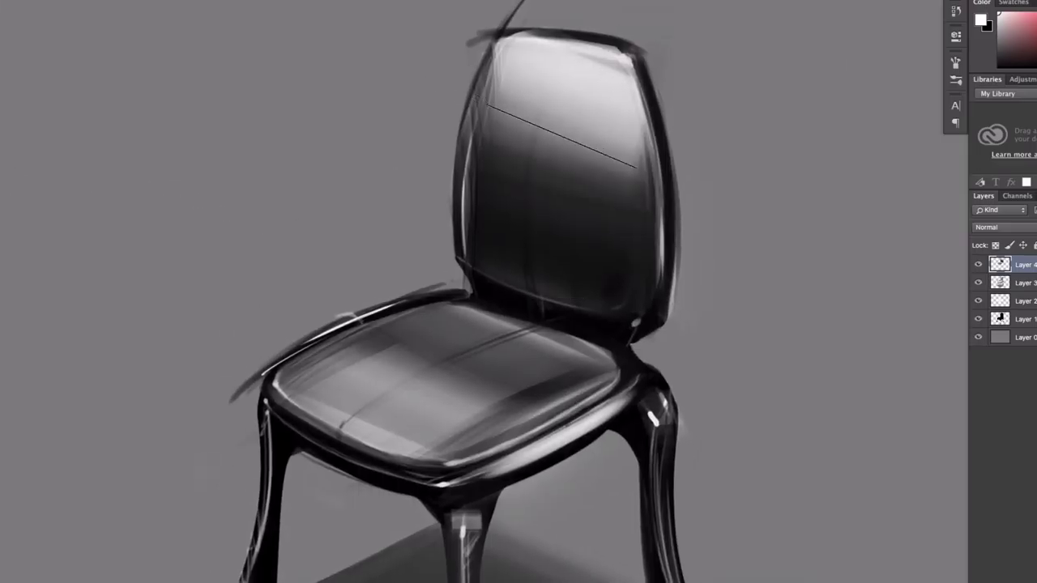
right_click(557, 126)
left_click_drag(601, 165, 601, 163)
key("super+alt+shift+n")
left_click_drag(558, 142, 559, 148)
left_click(558, 181)
Adjust the line brush's angle and stamp two more white seam lines across the lower backrest.
right_click(564, 176)
left_click_drag(610, 214, 609, 217)
left_click(546, 247)
key("super+z")
right_click(549, 250)
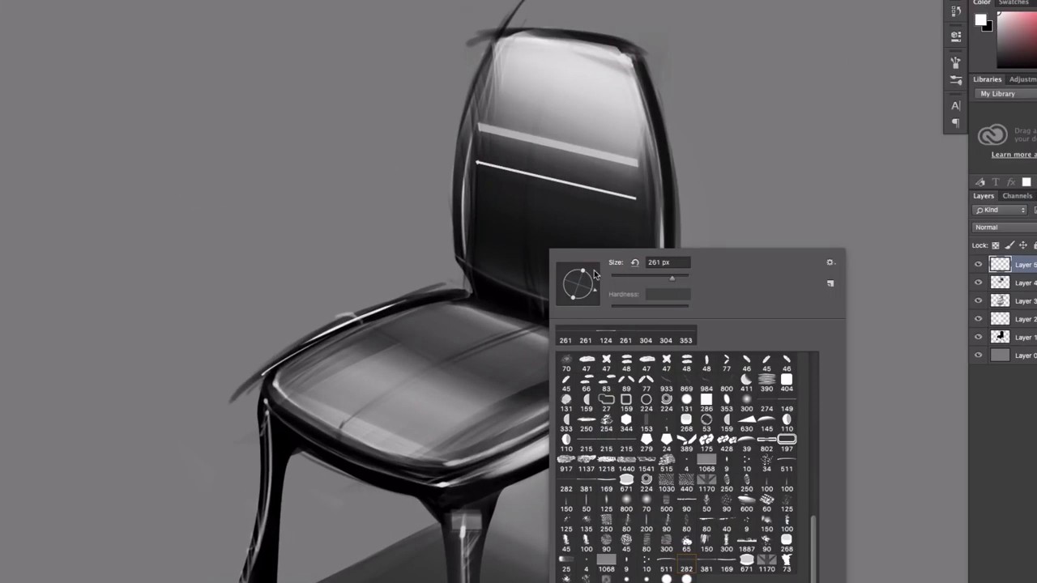
left_click(552, 222)
left_click(547, 261)
left_click(567, 103)
key("super+z")
Stamp dark lines just above the four white backrest lines to give the seams depth.
left_click(548, 256)
left_click(550, 216)
left_click(556, 175)
left_click(558, 141)
left_click(497, 395, "alt")
left_click(511, 393, "alt")
left_click(535, 407, "super")
left_click(536, 377)
key("x")
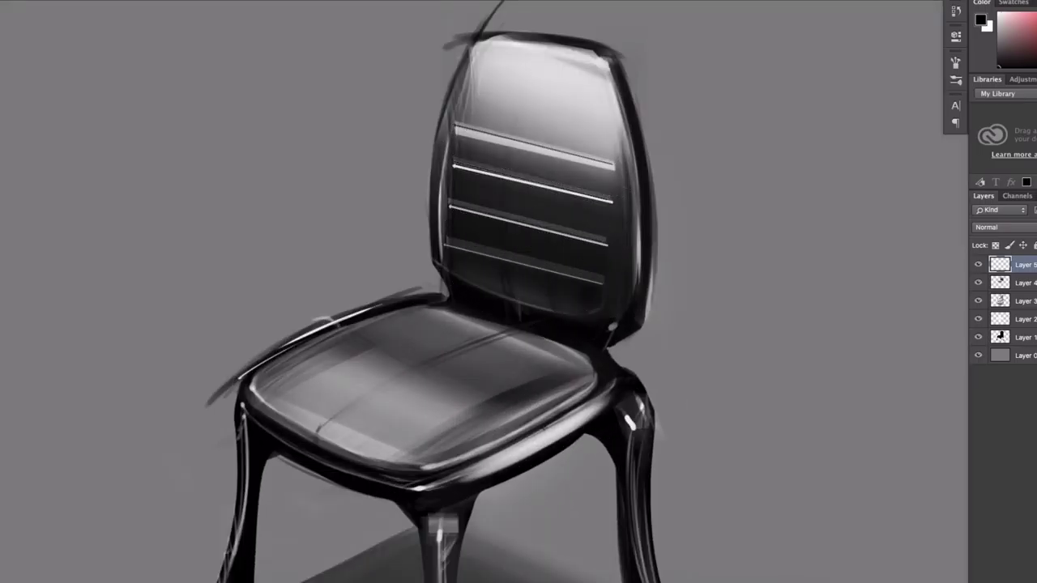
left_click(530, 219)
left_click(527, 257)
Darken the seat's rear-left area and paint light streaks along its right side and front edge.
key("e")
mouse_move(525, 369)
left_mouse_down()
mouse_move(322, 378)
mouse_move(413, 334)
left_mouse_up()
mouse_move(281, 402)
left_mouse_down()
mouse_move(443, 288)
mouse_move(440, 329)
left_mouse_up()
key("x")
mouse_move(539, 379)
left_mouse_down()
mouse_move(556, 375)
mouse_move(422, 453)
mouse_move(571, 375)
left_mouse_up()
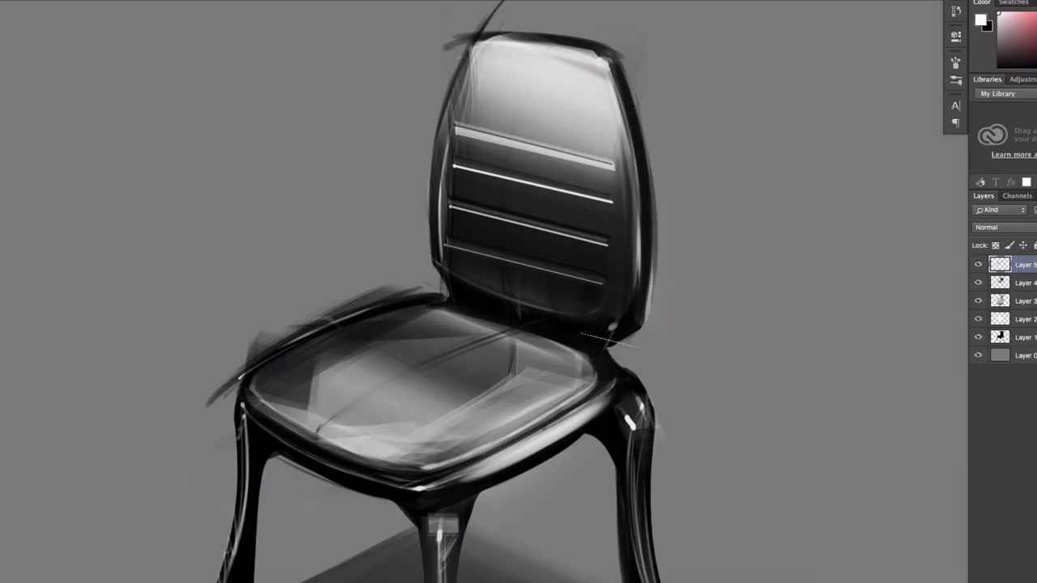
mouse_move(357, 450)
left_mouse_down()
mouse_move(434, 443)
mouse_move(499, 420)
left_mouse_up()
key("x")
left_click_drag(306, 376, 363, 343)
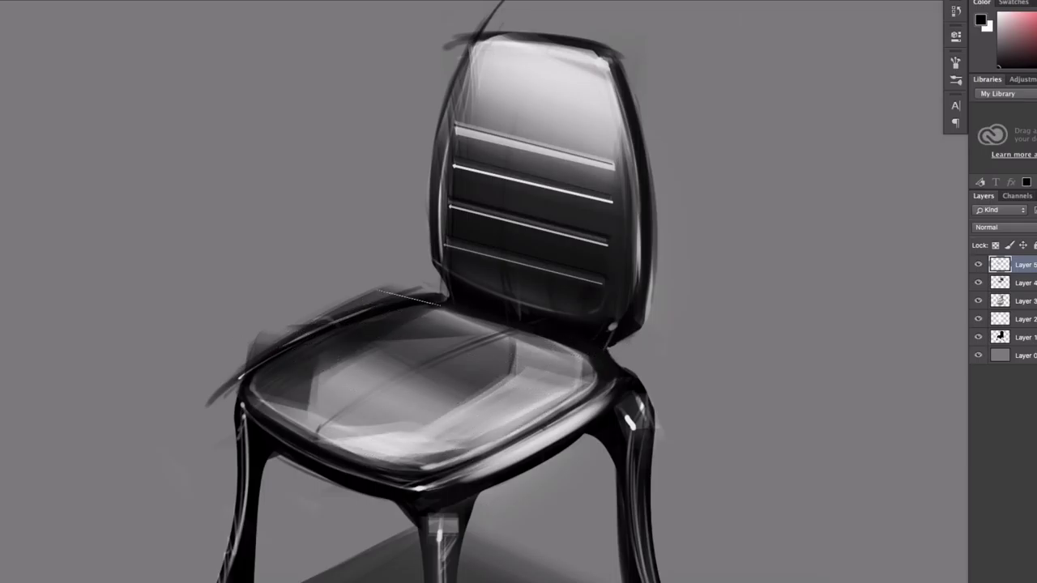
Erase the paint spilling past the seat's rear-left and front-right edges.
key("e")
mouse_move(357, 289)
left_mouse_down()
mouse_move(277, 353)
mouse_move(383, 292)
left_mouse_up()
left_click_drag(603, 397, 494, 454)
Soften the hard-edged reflections across the seat with a smaller brush.
right_click(415, 324)
key("bracketleft")
key("bracketleft")
key("bracketleft")
key("bracketleft")
key("bracketleft")
mouse_move(312, 389)
left_mouse_down()
mouse_move(470, 375)
mouse_move(498, 400)
left_mouse_up()
Merge the backrest line layer, Layer 5, down into Layer 4.
left_click(738, 346, "alt")
left_click(738, 346, "alt")
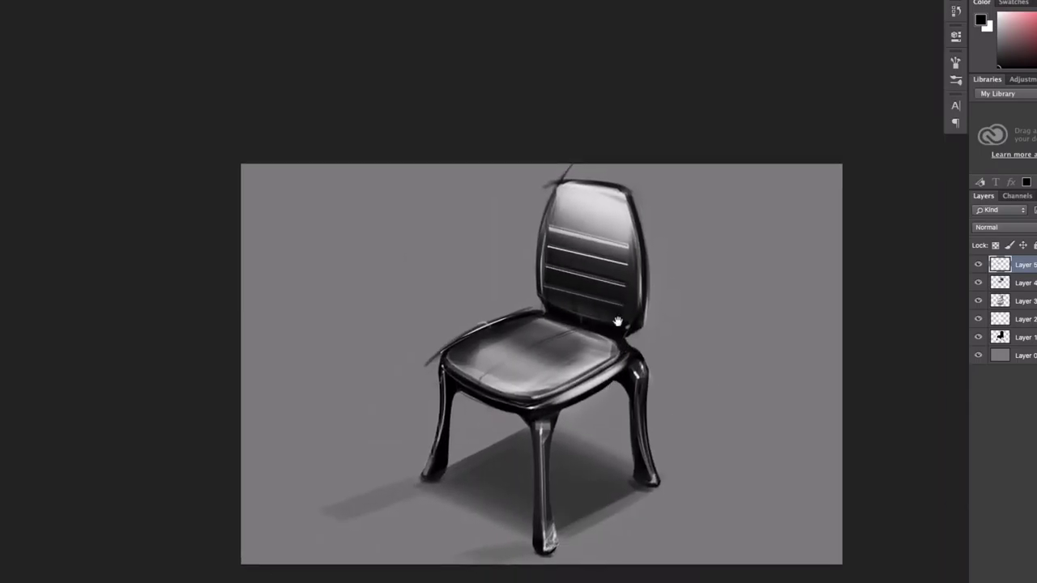
left_click(544, 386, "super")
left_click(545, 387, "super")
left_click(518, 353, "alt")
left_click_drag(555, 299, 615, 369)
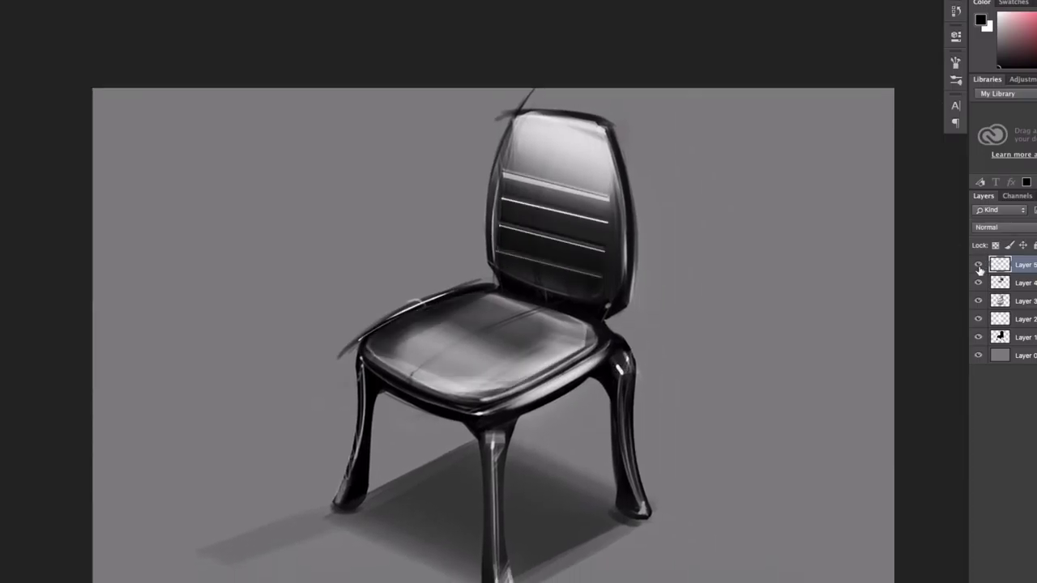
key("ctrl+e")
Free-transform the backrest, slightly reshaping its right side, and apply the change.
double_click(599, 95)
key("super+t")
right_click(592, 200)
left_click(678, 274)
left_click_drag(660, 94, 659, 86)
left_click_drag(660, 213, 661, 217)
key("Return")
key("ctrl+d")
Switch to black and paint over the light reflection on the seat's front-right rim.
left_click_drag(601, 335, 568, 303)
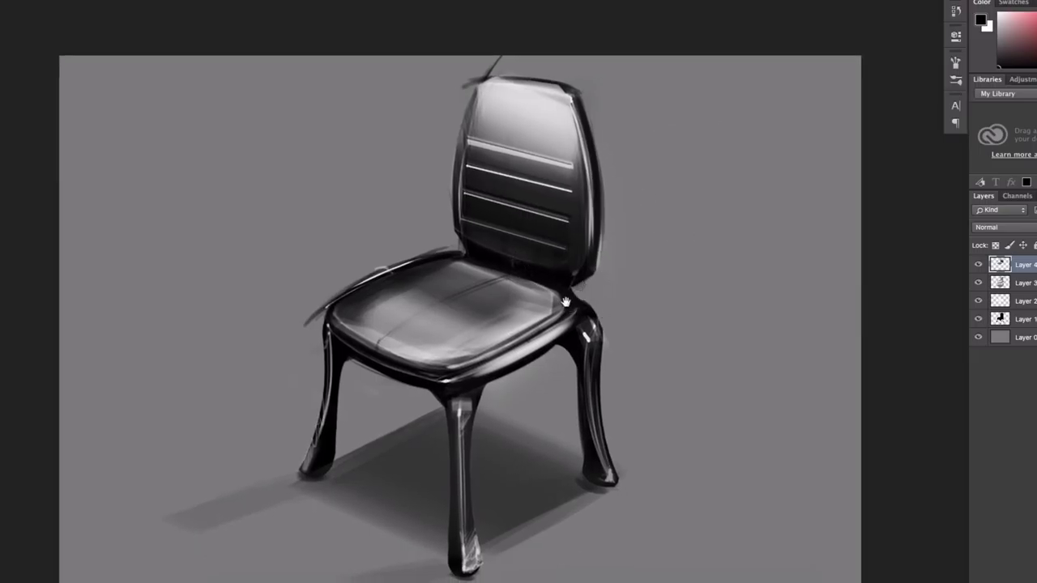
left_click(496, 421)
left_click(497, 421)
left_click_drag(418, 381, 405, 381)
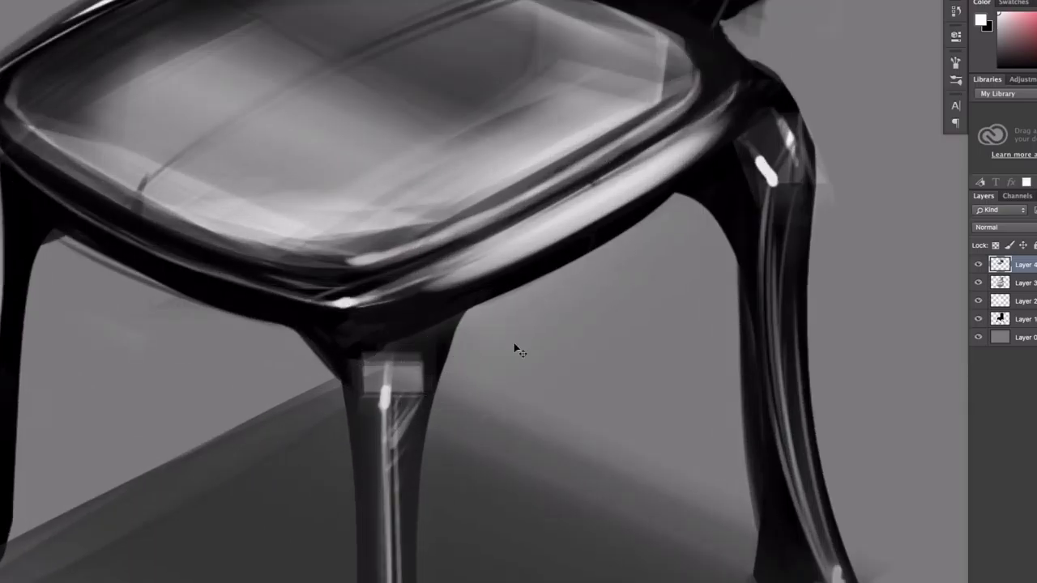
left_click(514, 367, "alt")
left_click(514, 367, "alt")
left_click_drag(547, 358, 558, 379)
key("x")
mouse_move(584, 310)
left_mouse_down()
mouse_move(462, 343)
mouse_move(559, 300)
left_mouse_up()
key("super+z")
left_click_drag(447, 346, 591, 277)
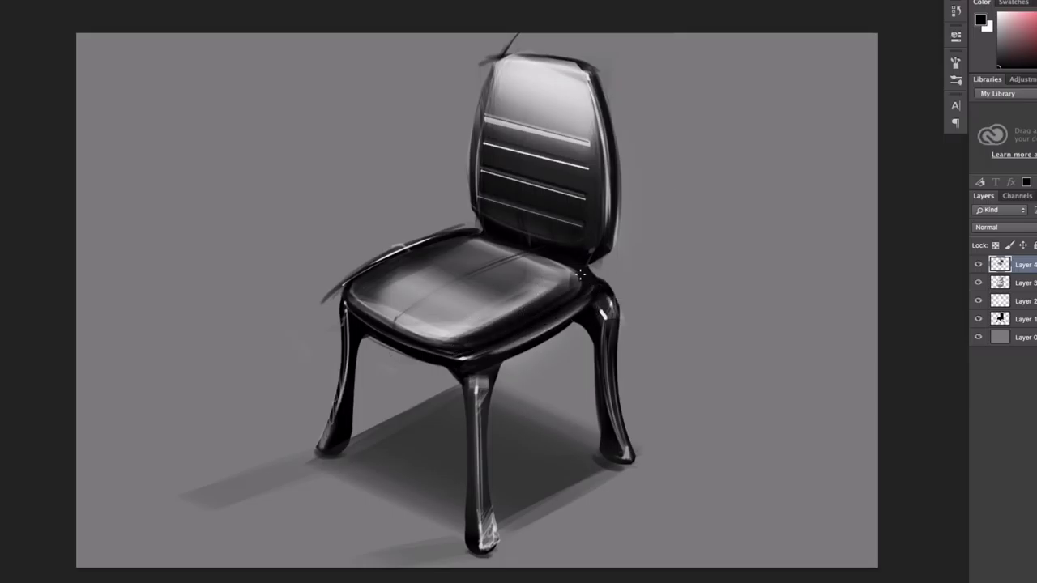
Adjust the brush and shade a dark vertical band down the left side of the backrest's bright upper area.
right_click(421, 257)
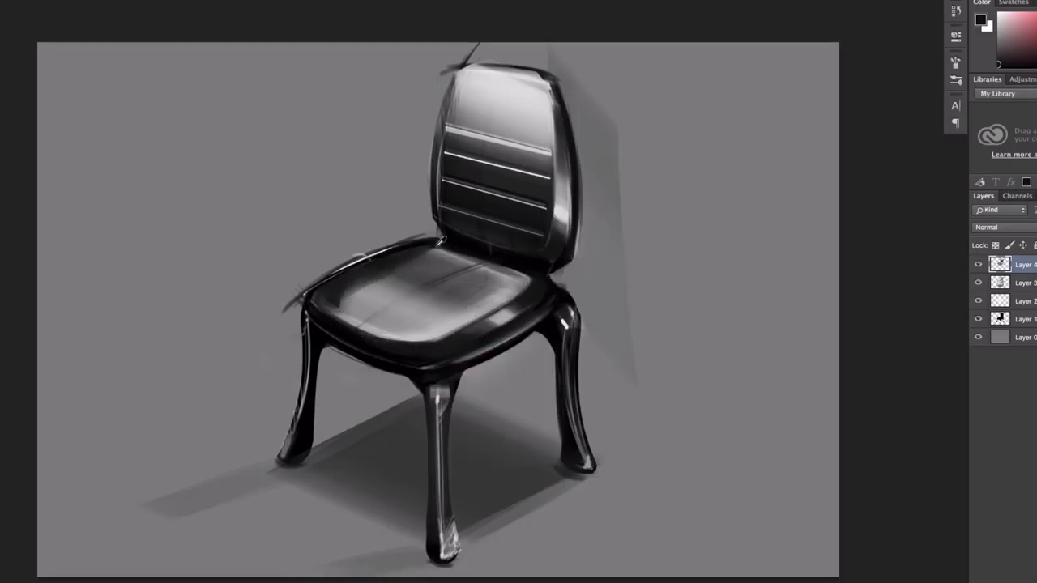
left_click_drag(507, 171, 540, 188)
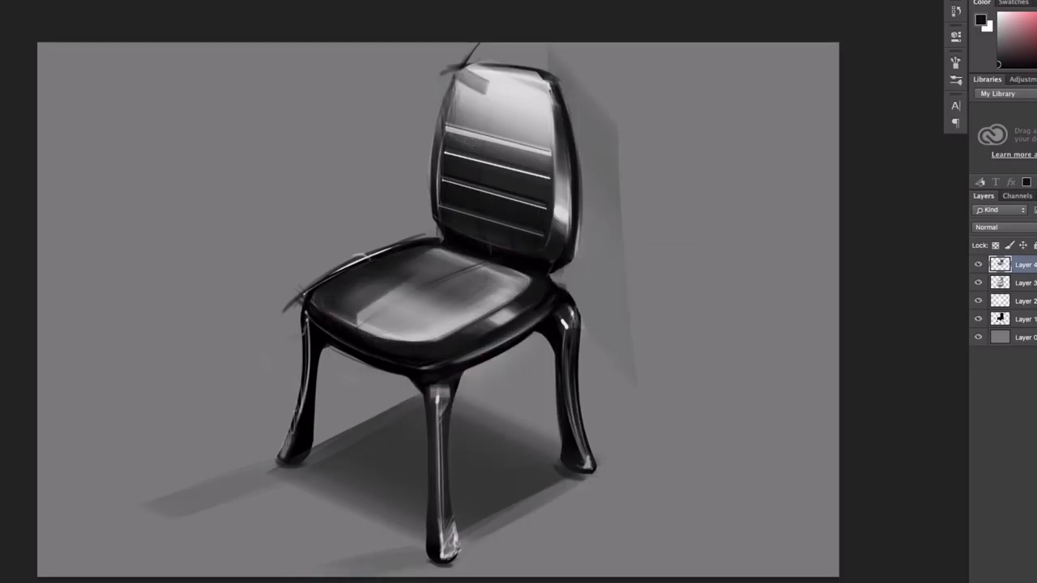
left_click_drag(470, 76, 461, 156)
key("super+z")
left_click_drag(541, 88, 540, 212)
key("super+z")
left_click_drag(468, 94, 456, 152)
key("super+z")
left_click_drag(476, 77, 463, 152)
Adjust the brush, touch up the backrest's top seam line, and paint light highlights down the front and right legs.
right_click(492, 123)
left_click(531, 170)
left_click(467, 133)
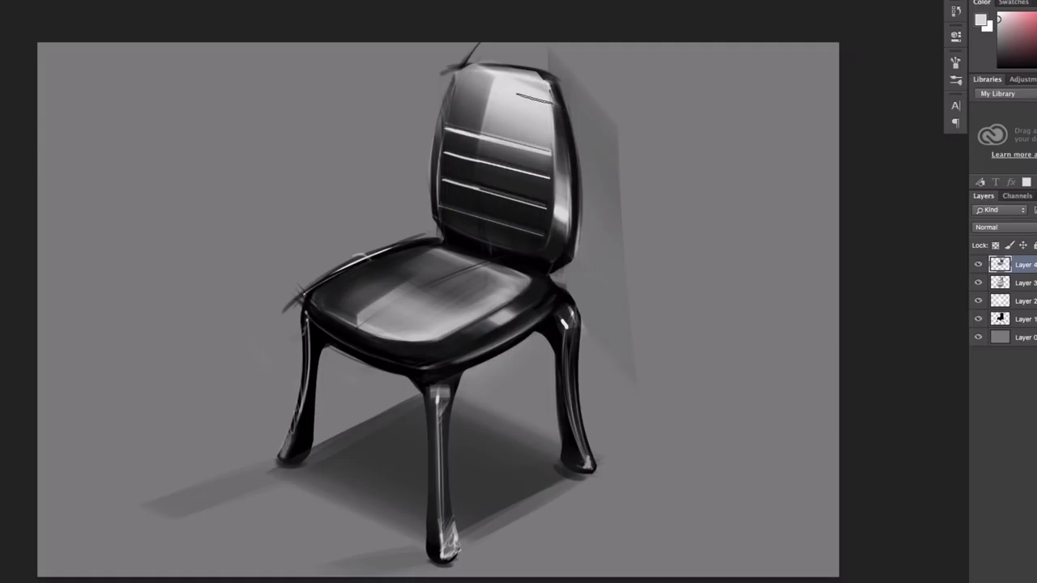
left_click_drag(441, 386, 444, 518)
left_click_drag(564, 323, 571, 454)
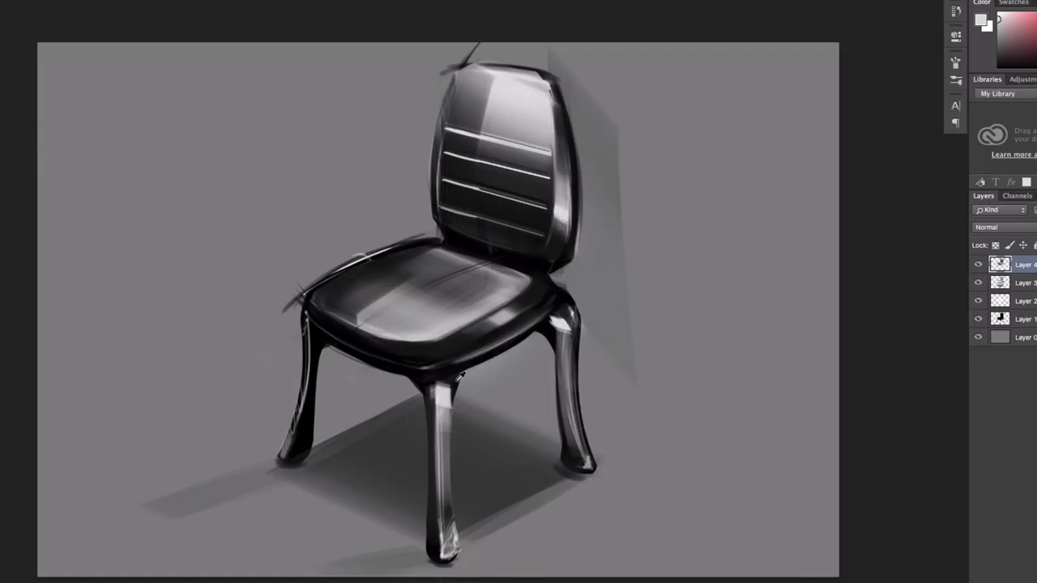
Sample black and darken the highlights on the front and right legs, adjusting the brush tip between strokes.
left_click(459, 379, "alt")
left_click_drag(445, 525, 442, 403)
right_click(467, 315)
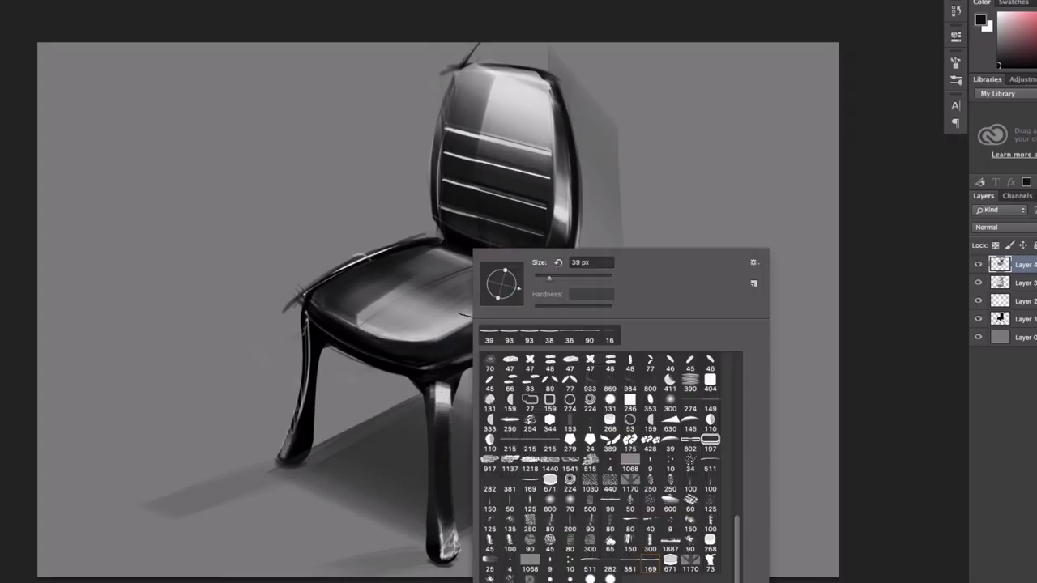
key("Return")
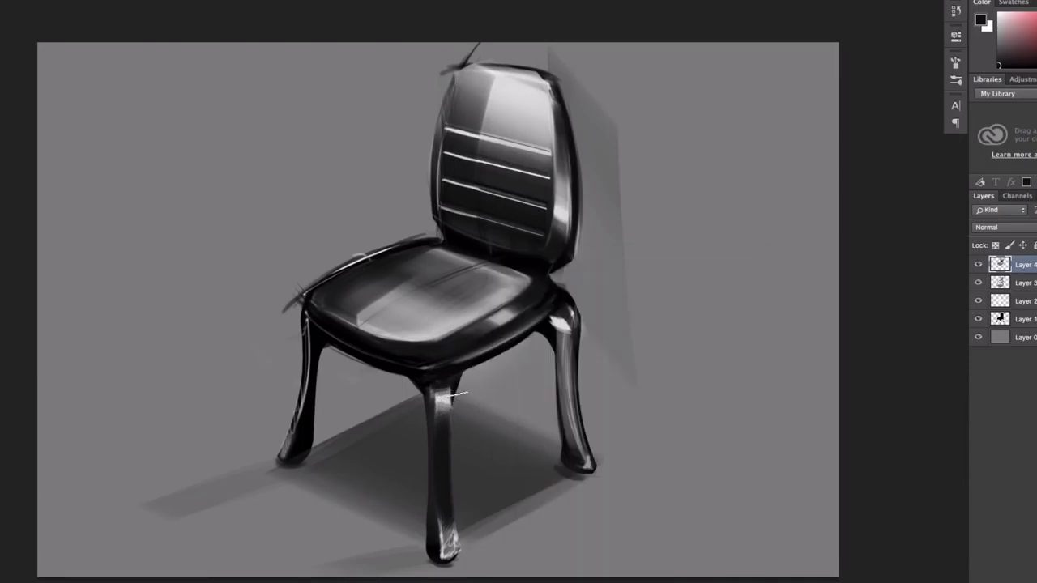
right_click(562, 314)
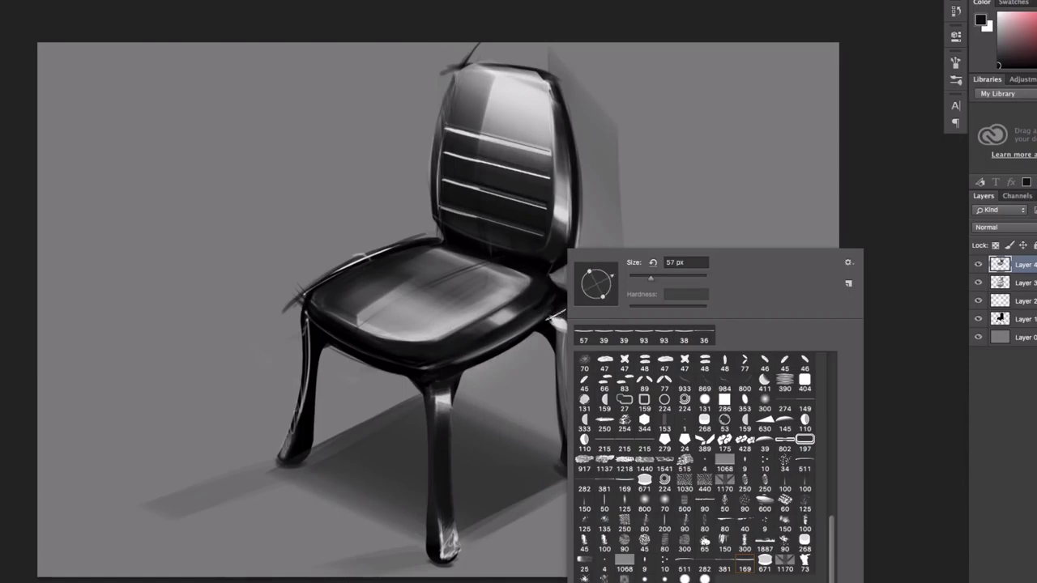
key("Return")
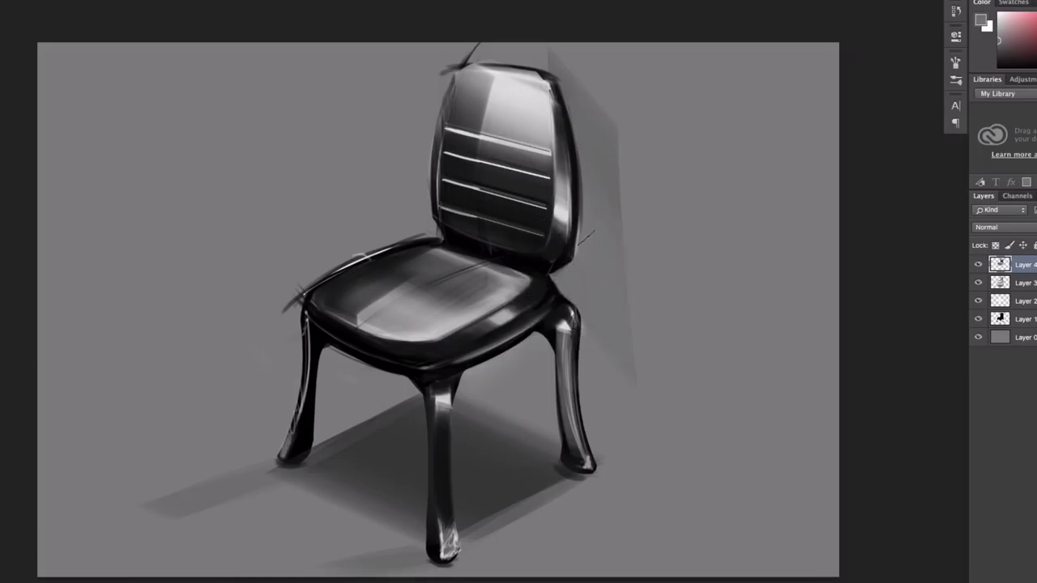
Paint a gray highlight down the left leg towards the foot.
mouse_move(307, 322)
left_mouse_down()
mouse_move(307, 389)
mouse_move(289, 433)
left_mouse_up()
key("super+z")
key("super+z")
Paint dark left edges down the front leg and the right leg in black.
left_click_drag(427, 428, 423, 536)
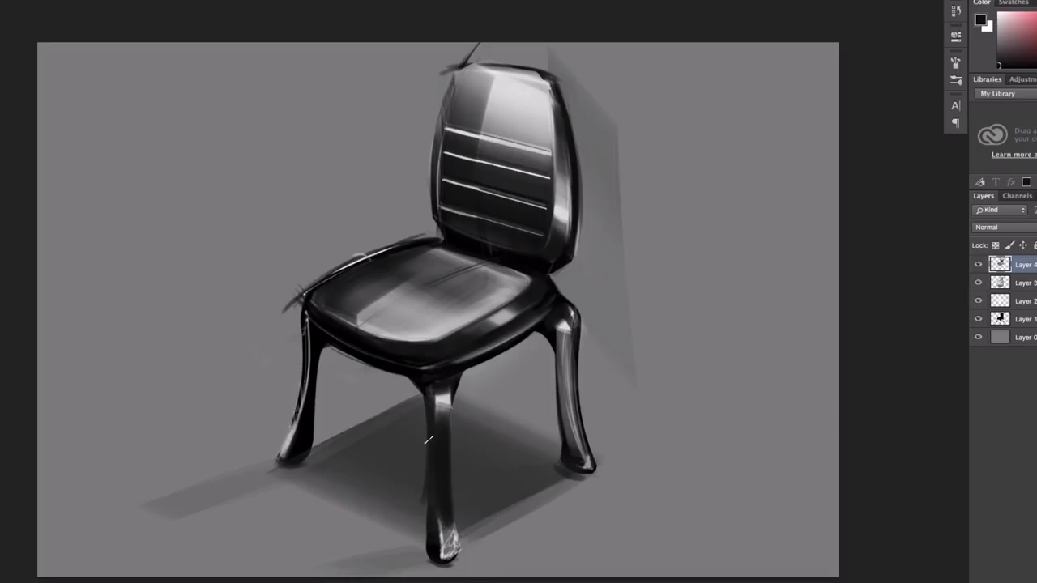
left_click_drag(423, 393, 420, 541)
left_click_drag(557, 337, 564, 447)
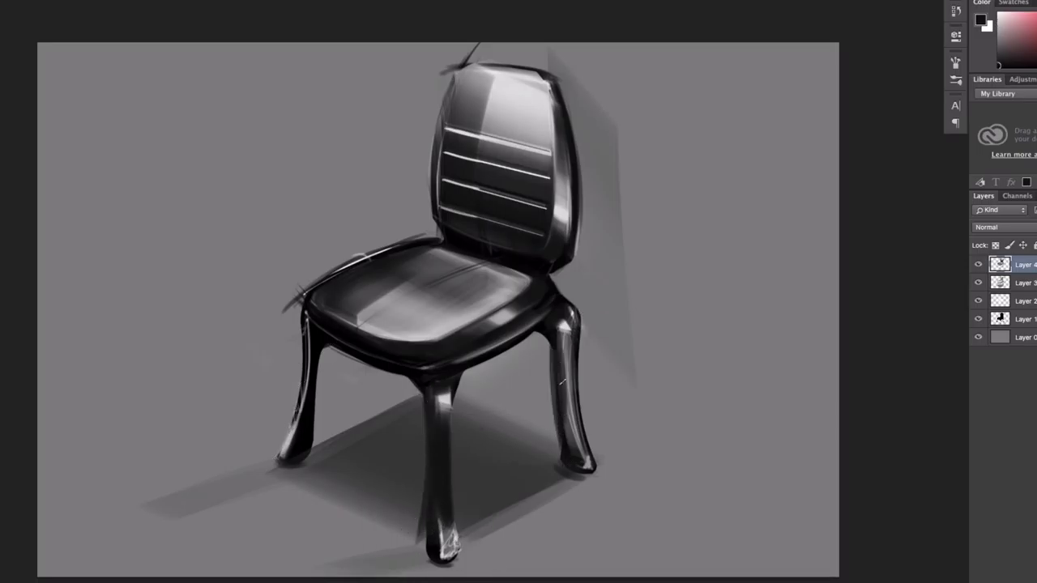
key("super+z")
left_click_drag(558, 331, 567, 446)
key("super+z")
left_click_drag(558, 330, 567, 446)
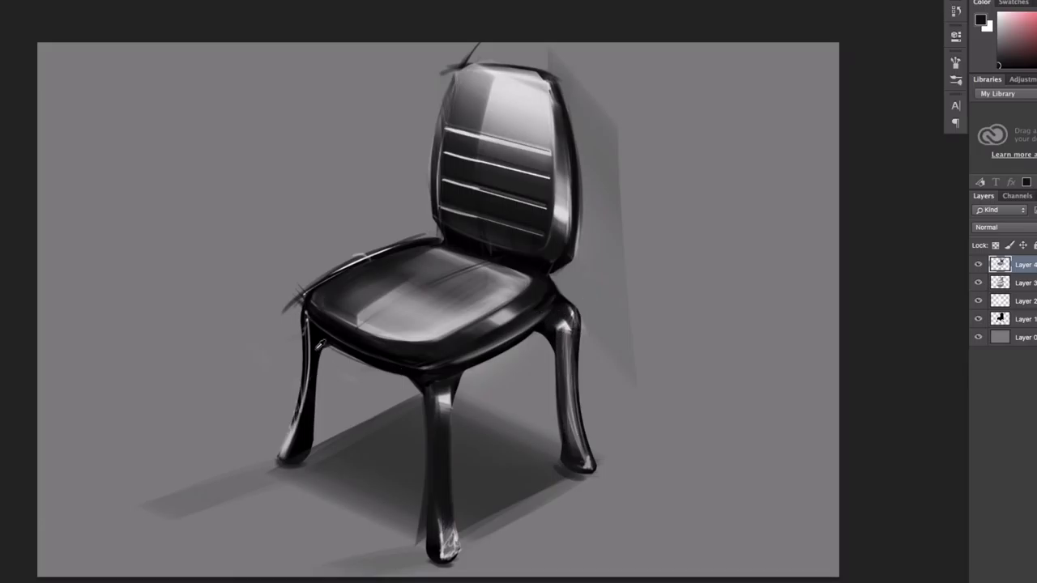
Sample a gray tone and widen the left leg's reflection from the knee to the foot.
left_click(322, 345, "alt")
mouse_move(315, 332)
left_mouse_down()
mouse_move(310, 431)
mouse_move(297, 441)
left_mouse_up()
key("super+z")
key("super+z")
left_click_drag(312, 365, 275, 467)
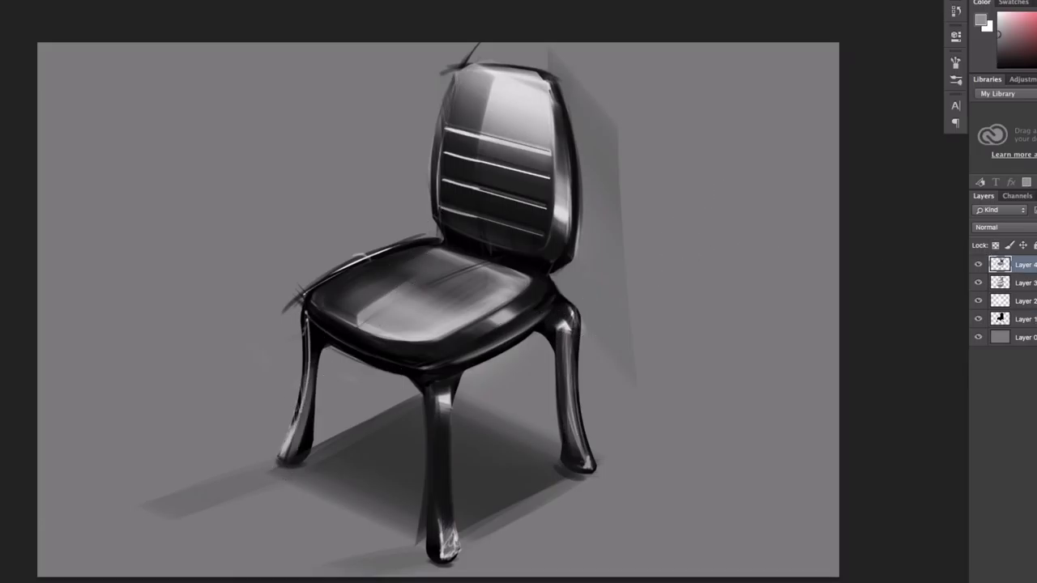
Merge the chair layers above the background and sharpen them with Unsharp Mask at 100%, radius 2.0 pixels and threshold 0.
left_click(1024, 319, "shift")
key("super+e")
left_click(209, 0)
left_click(397, 242)
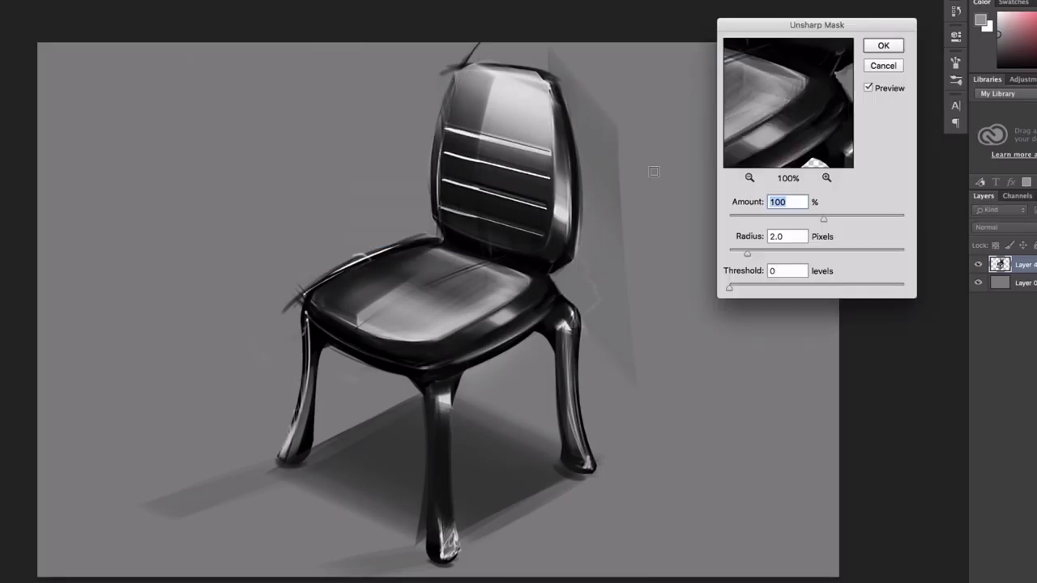
left_click(883, 46)
Choose a different brush and fade the lower part of the wall shadow beside the chair into the background gray.
right_click(689, 174)
double_click(741, 458)
key("bracketleft")
key("bracketleft")
key("bracketleft")
key("bracketleft")
key("bracketleft")
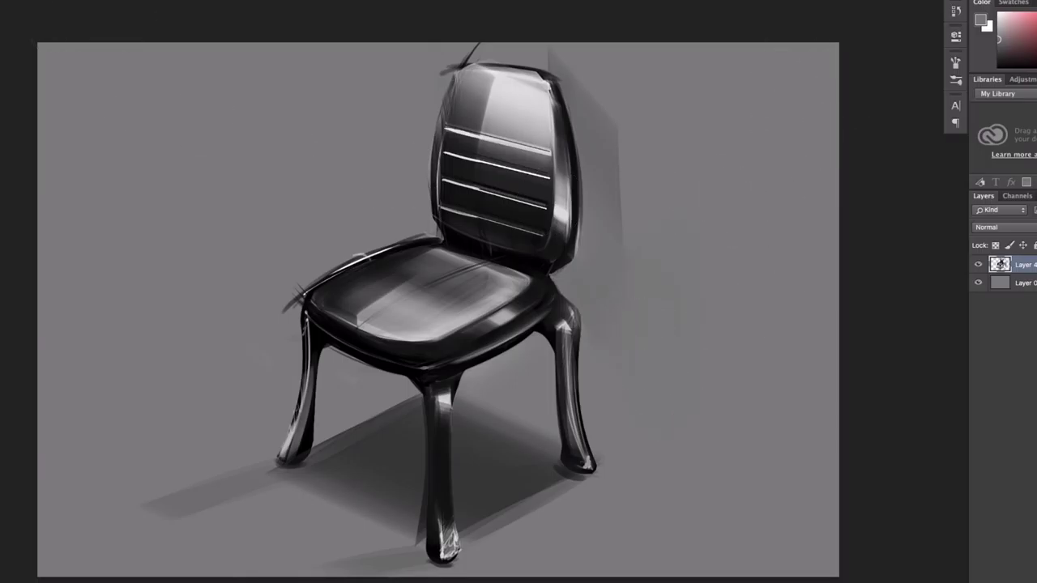
Add a new layer in Hard Light mode and set the foreground color to light blue.
key("super+shift+alt+n")
left_click(1003, 227)
left_click(1013, 381)
left_click(981, 20)
left_click(873, 266)
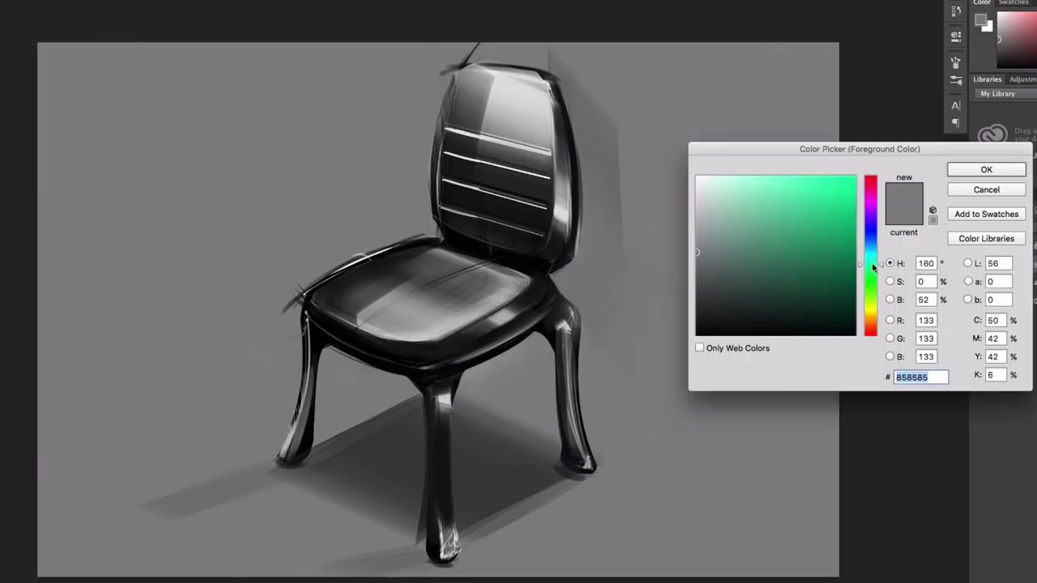
left_click_drag(872, 268, 872, 248)
left_click(765, 191)
key("Return")
Try a large soft light blue stroke over the seat and the lower backrest, and undo it.
key("bracketright")
key("bracketright")
key("bracketright")
key("bracketright")
key("bracketright")
left_click_drag(428, 254, 388, 251)
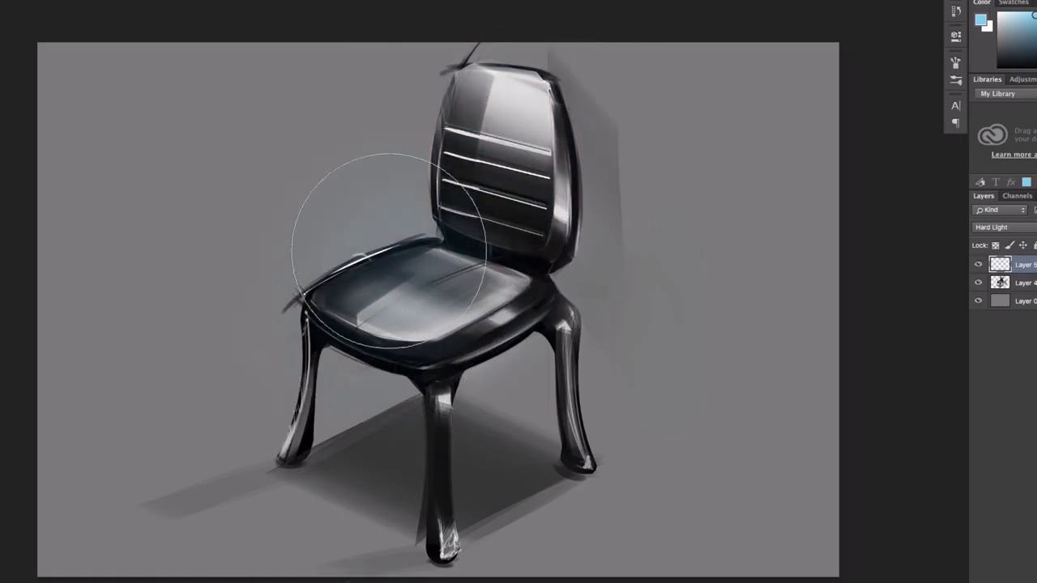
left_click(1003, 227)
left_click(1004, 227)
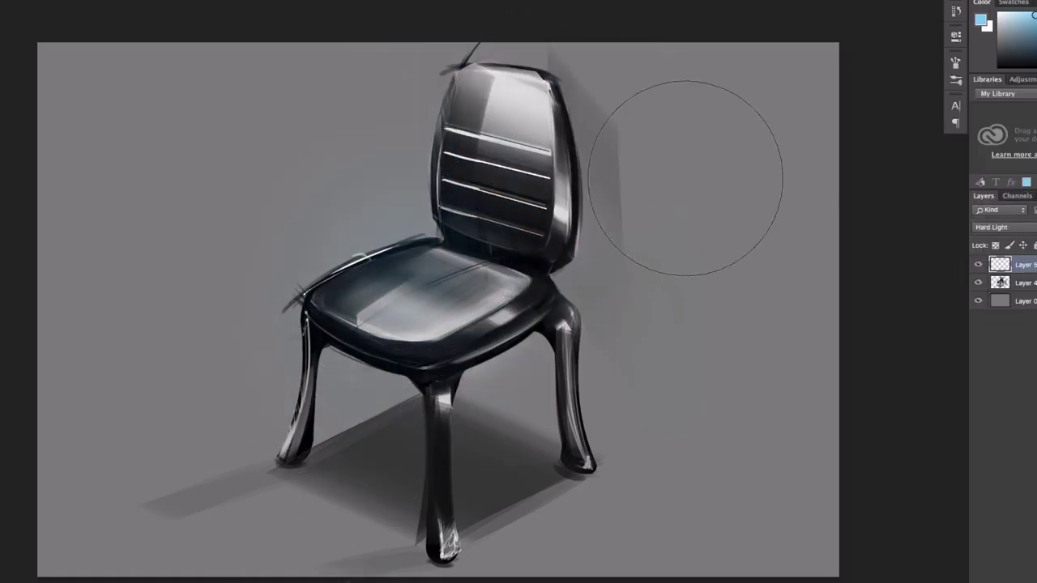
key("super+z")
Set the new layer to Color Dodge, sample a darker blue and paint a soft glow down the backrest's left side.
left_click(1002, 227)
left_click(995, 186)
left_click_drag(478, 105, 434, 146)
left_click_drag(345, 256, 199, 434)
key("super+z")
left_click(419, 321, "alt")
key("bracketleft")
key("bracketleft")
key("bracketleft")
key("bracketleft")
key("bracketleft")
left_click_drag(464, 110, 439, 192)
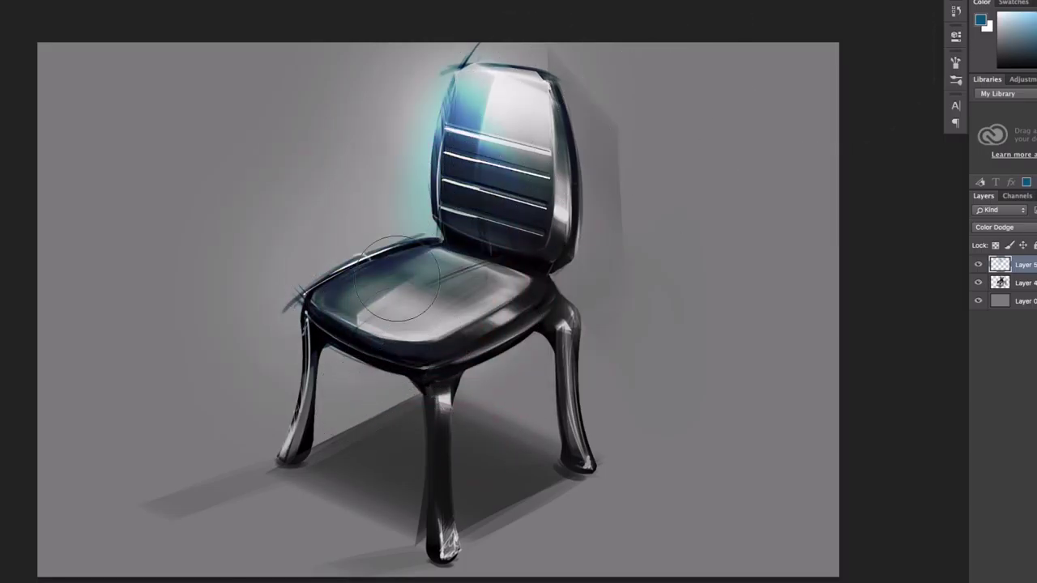
Extend the blue glow along the backrest's top edge and the seat's left edge, undoing the last stroke on the seat.
left_click_drag(480, 81, 567, 62)
left_click_drag(418, 237, 297, 312)
left_click_drag(405, 279, 346, 341)
left_click_drag(405, 288, 361, 321)
key("super+z")
Switch to a dark yellow and paint a warm glow behind the seat's right corner and the right leg.
left_click_drag(1036, 36, 1036, 60)
mouse_move(552, 256)
left_mouse_down()
mouse_move(641, 211)
mouse_move(623, 212)
left_mouse_up()
left_click_drag(592, 268, 519, 389)
key("super+z")
left_click_drag(534, 349, 595, 243)
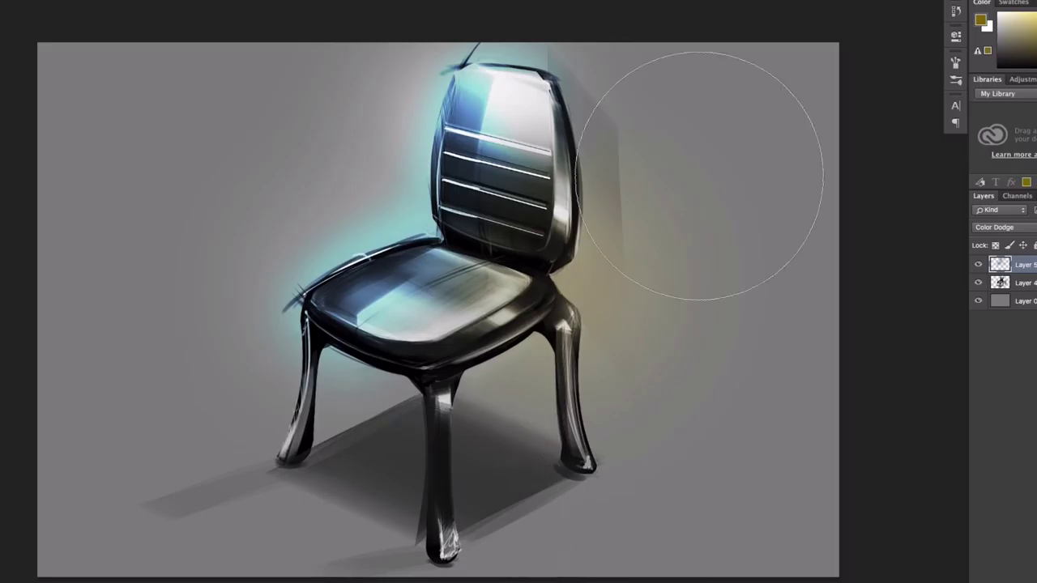
Add a new layer, reset the foreground color to black and choose a brush for signing the floor area.
key("super+shift+alt+n")
key("d")
right_click(615, 175)
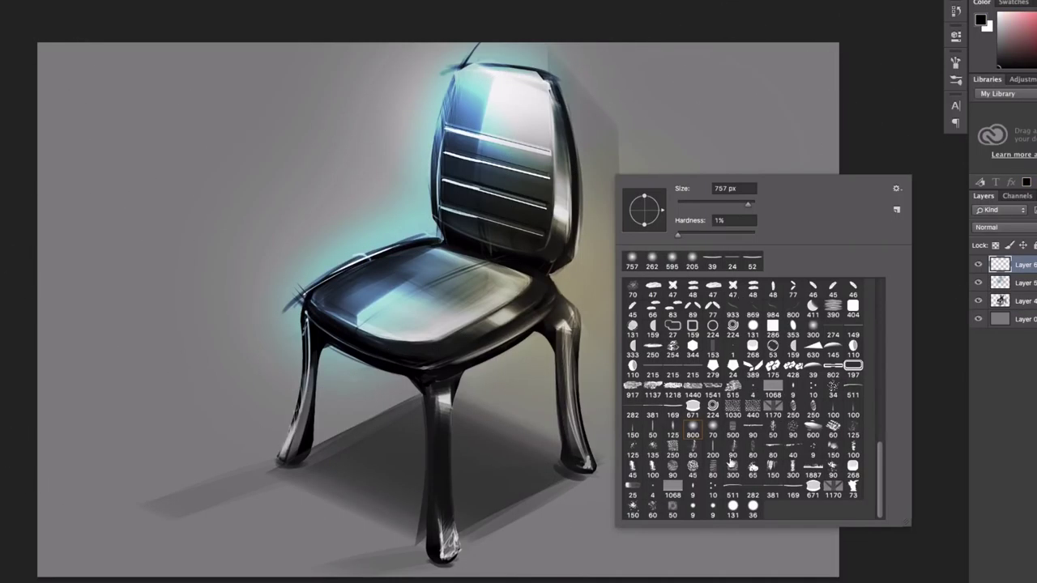
left_click(569, 522)
left_click_drag(553, 484, 598, 455)
left_click_drag(598, 455, 646, 148)
Handwrite the artist's signature in black on the floor between the front and right legs, redoing the faulty strokes.
mouse_move(416, 329)
left_mouse_down()
mouse_move(435, 355)
mouse_move(447, 313)
left_mouse_up()
left_click_drag(389, 357, 497, 303)
left_click_drag(503, 284, 565, 332)
key("super+z")
left_click_drag(531, 260, 550, 298)
mouse_move(527, 267)
left_mouse_down()
mouse_move(522, 286)
mouse_move(528, 279)
left_mouse_up()
key("super+z")
left_click(670, 280, "alt")
left_click(671, 279, "alt")
left_click(670, 279, "alt")
mouse_move(688, 214)
left_mouse_down()
mouse_move(672, 351)
mouse_move(605, 413)
left_mouse_up()
left_click(672, 352, "super")
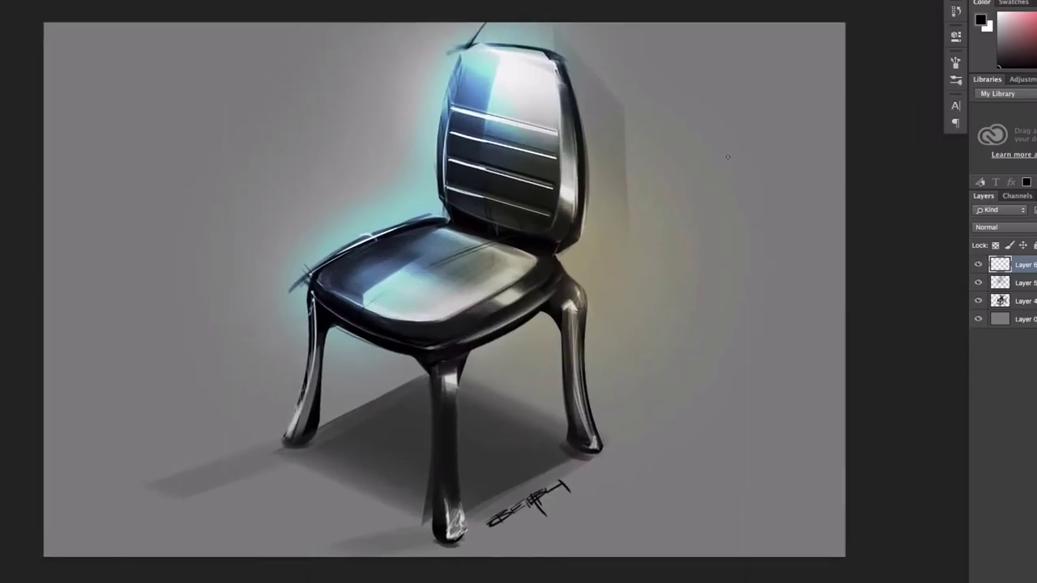